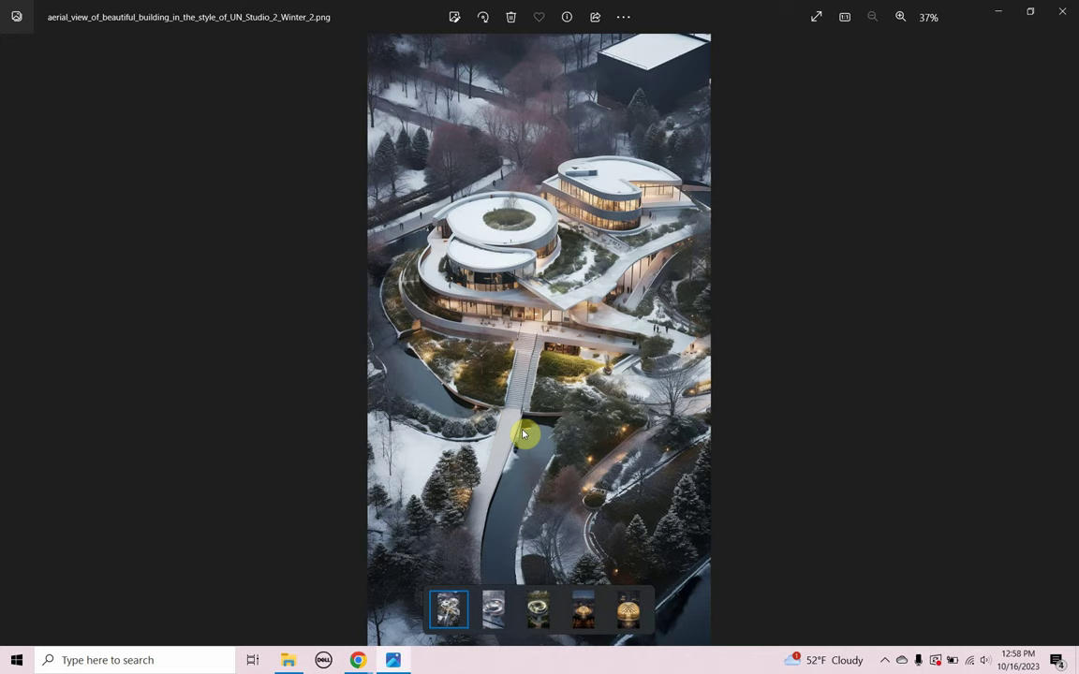
# - View the series of aerial building renderings through to sumo_wrestling-2.png
pyautogui.press('Right')
pyautogui.press('Right')
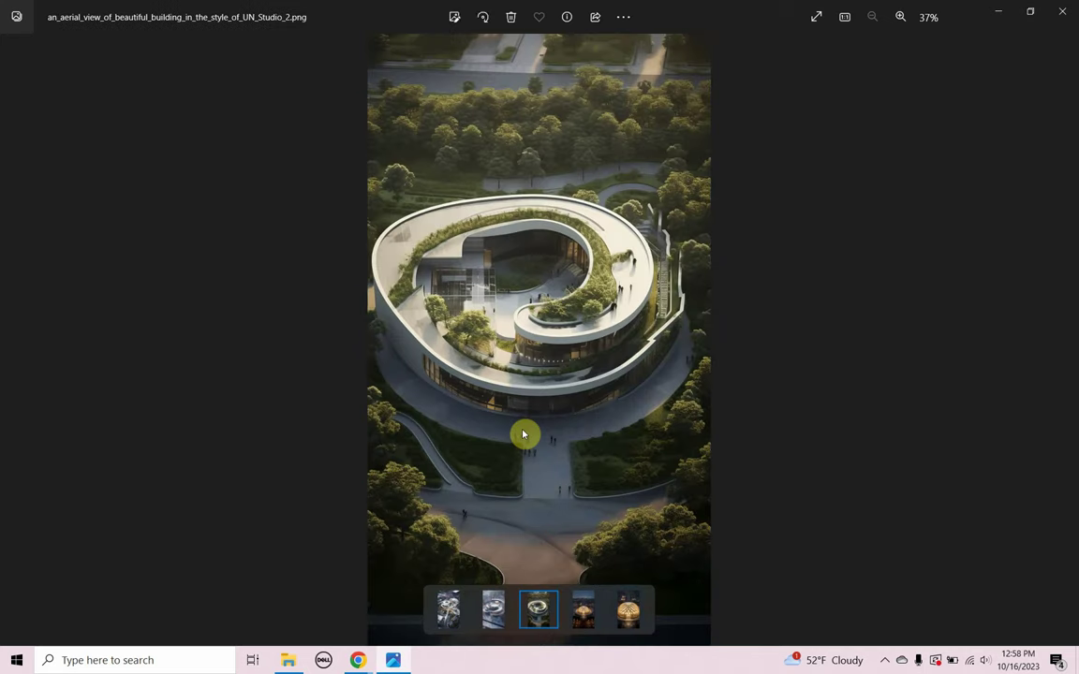
pyautogui.press('Right')
pyautogui.press('Right')
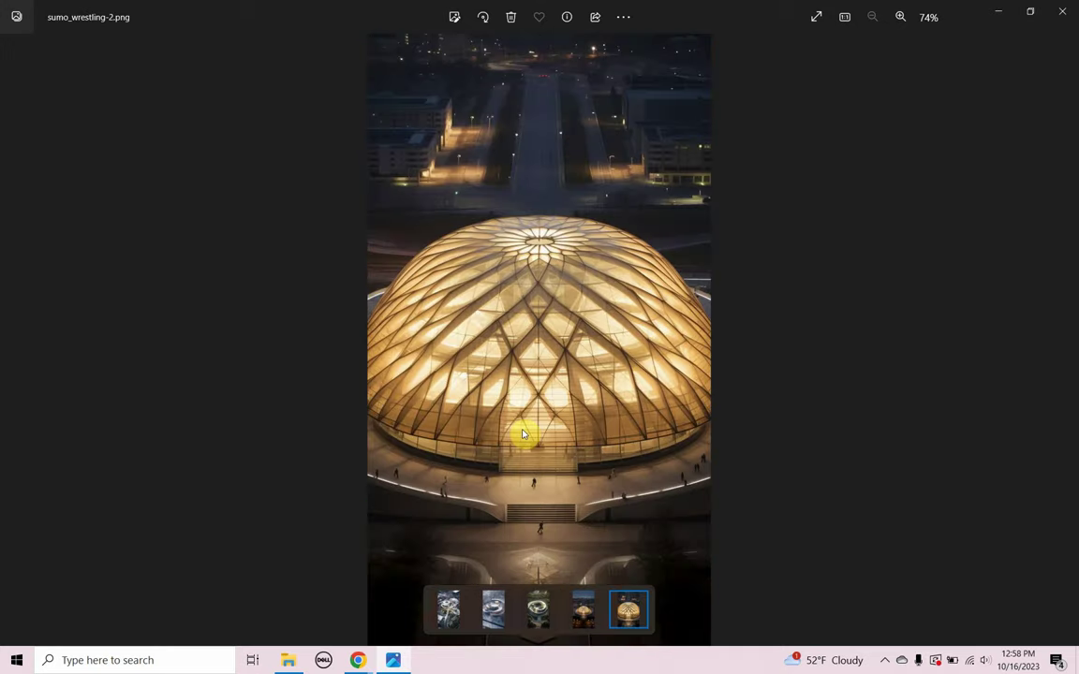
# - Switch to Chrome and set the notifications for the subscribed YouTube channel to All
pyautogui.hotkey('alt', 'Tab')
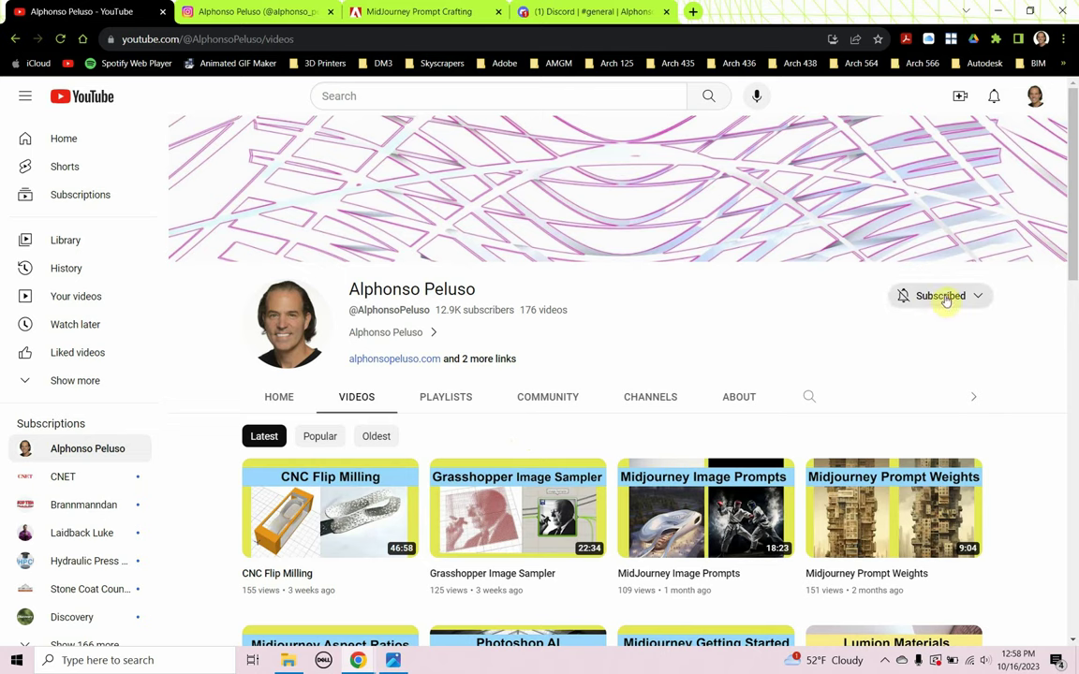
pyautogui.click(976, 298)
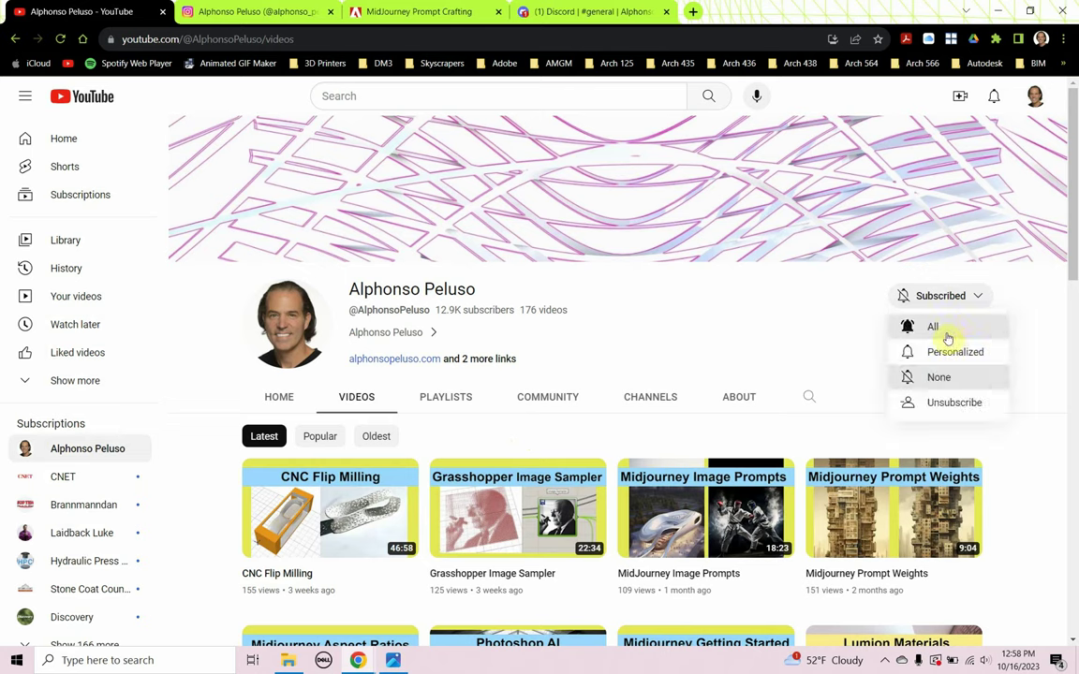
pyautogui.click(946, 334)
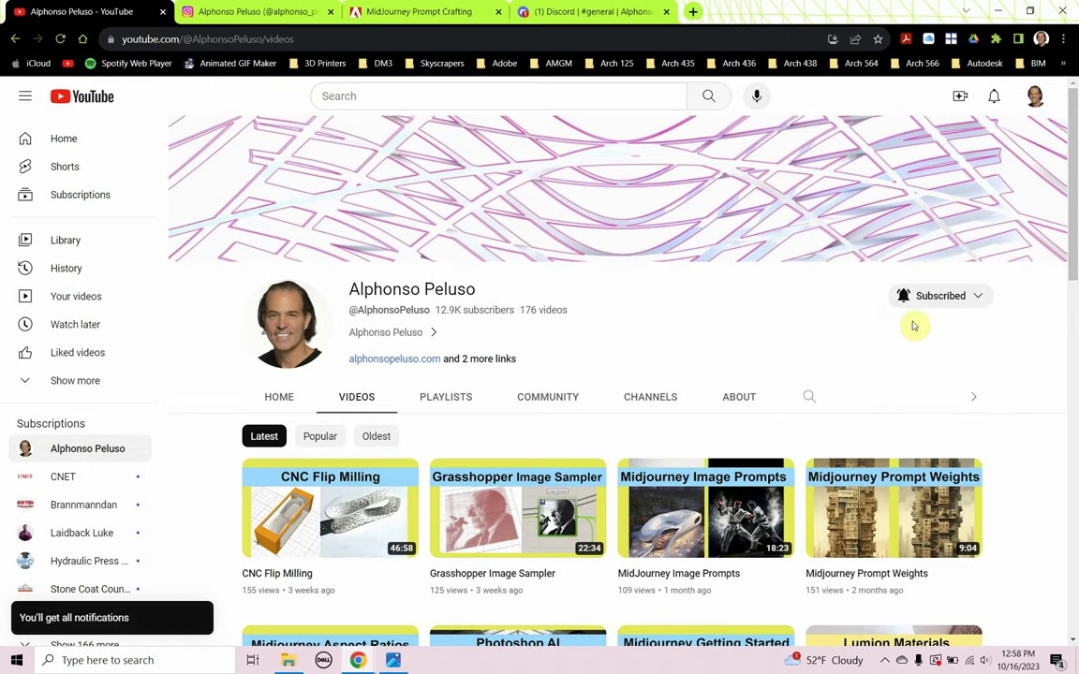
# - Look through the YouTube channel's latest videos and return to the start of the page
pyautogui.scroll(-3, 575, 318)
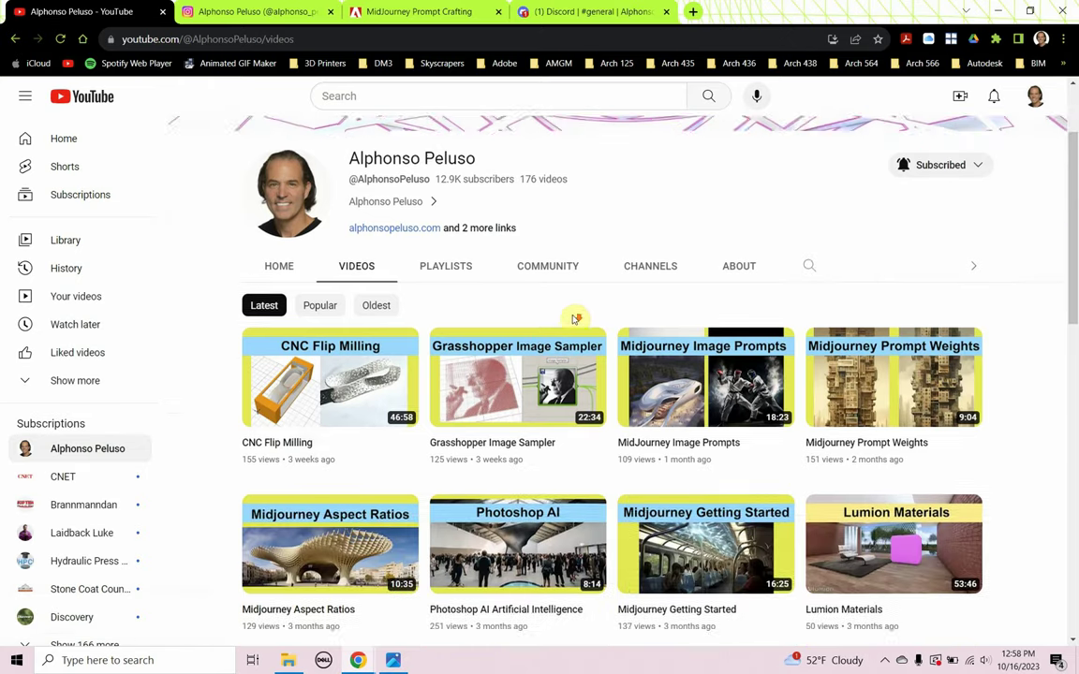
pyautogui.scroll(-3, 574, 320)
pyautogui.scroll(-1, 562, 320)
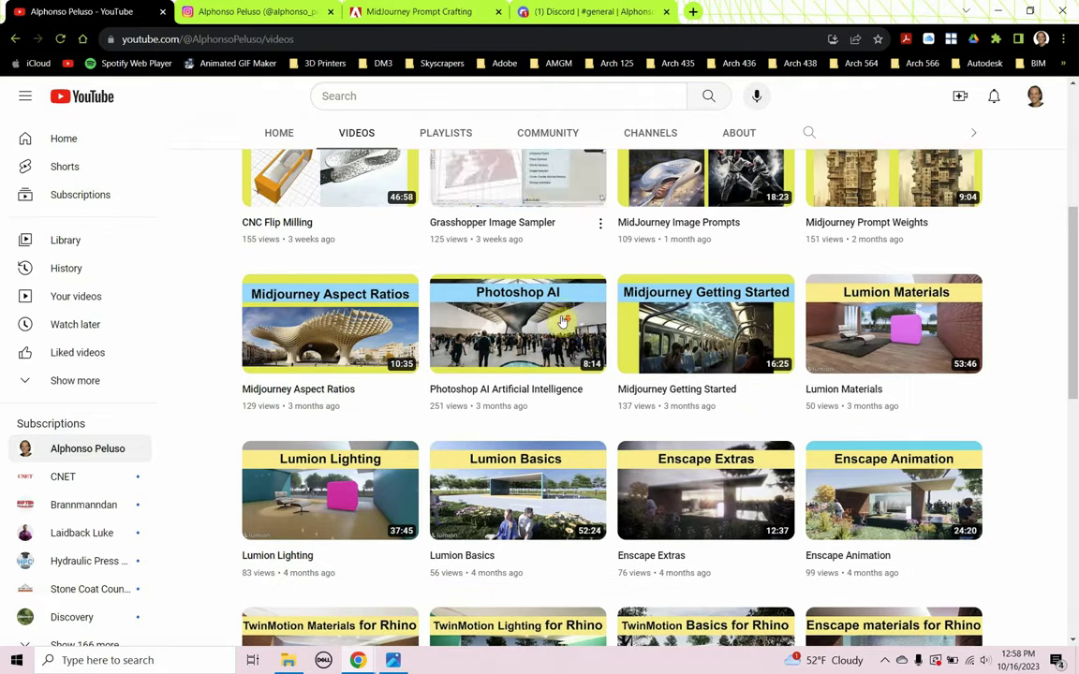
pyautogui.scroll(-6, 562, 322)
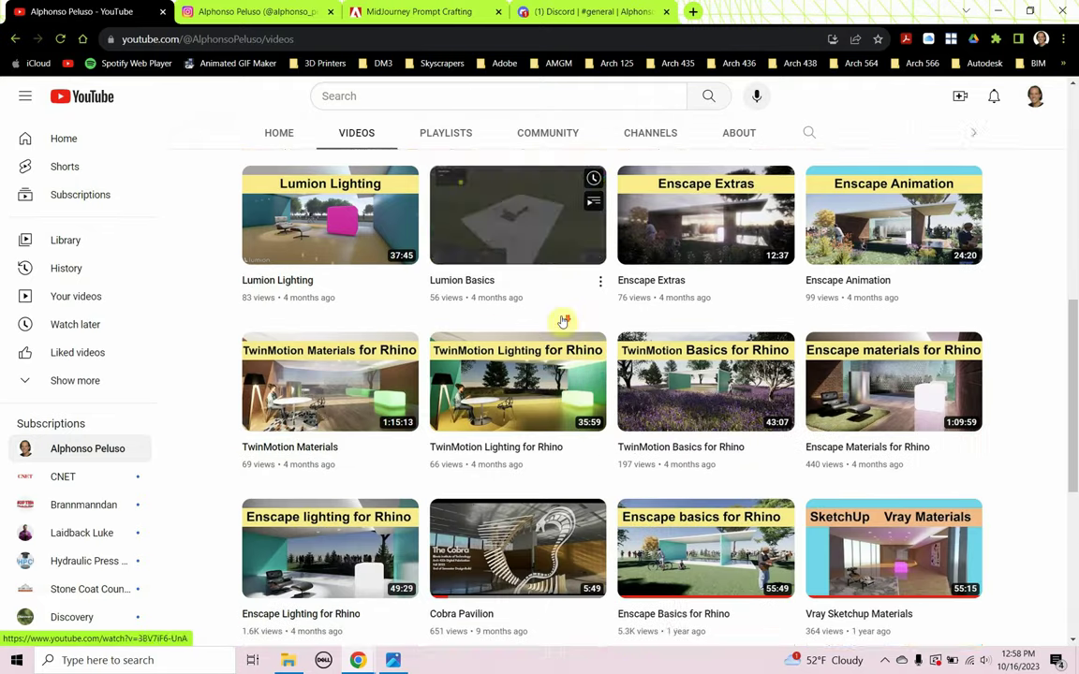
pyautogui.scroll(-6, 562, 322)
pyautogui.scroll(18, 562, 321)
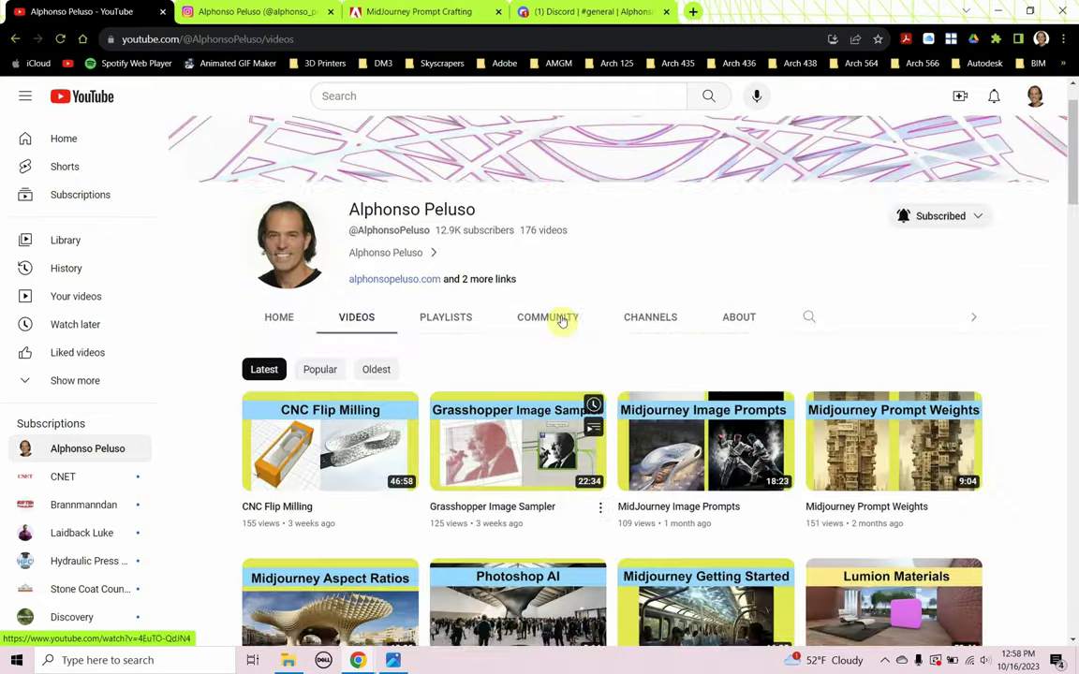
# - Open the Instagram profile page, look through its posts and return to the profile header
pyautogui.click(254, 15)
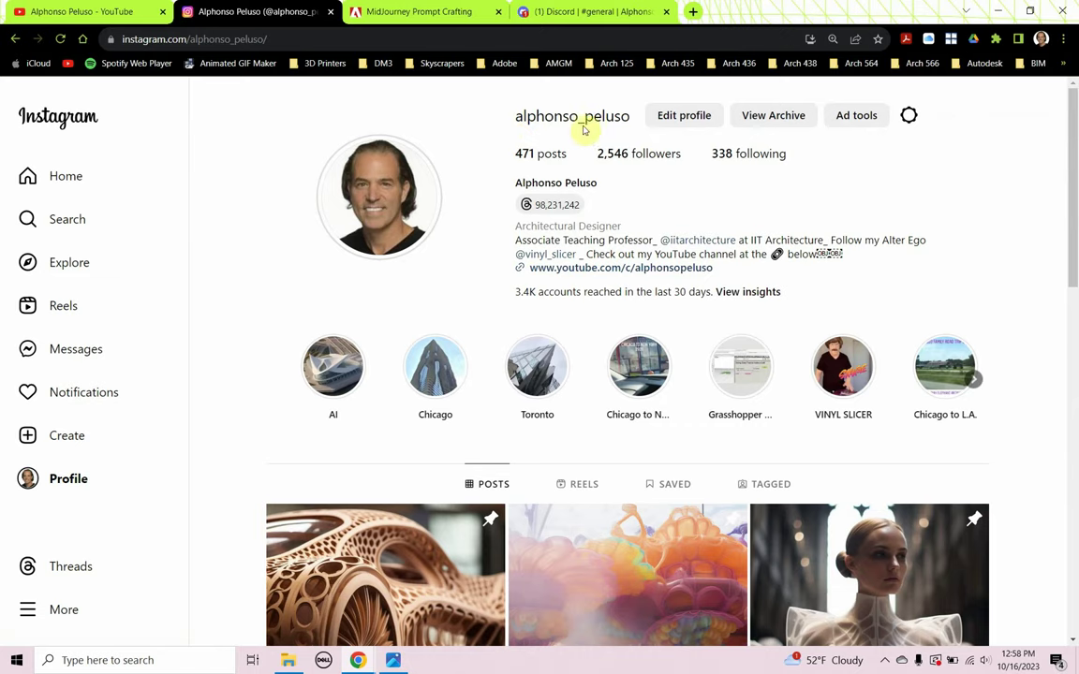
pyautogui.scroll(-5, 362, 391)
pyautogui.scroll(-4, 360, 387)
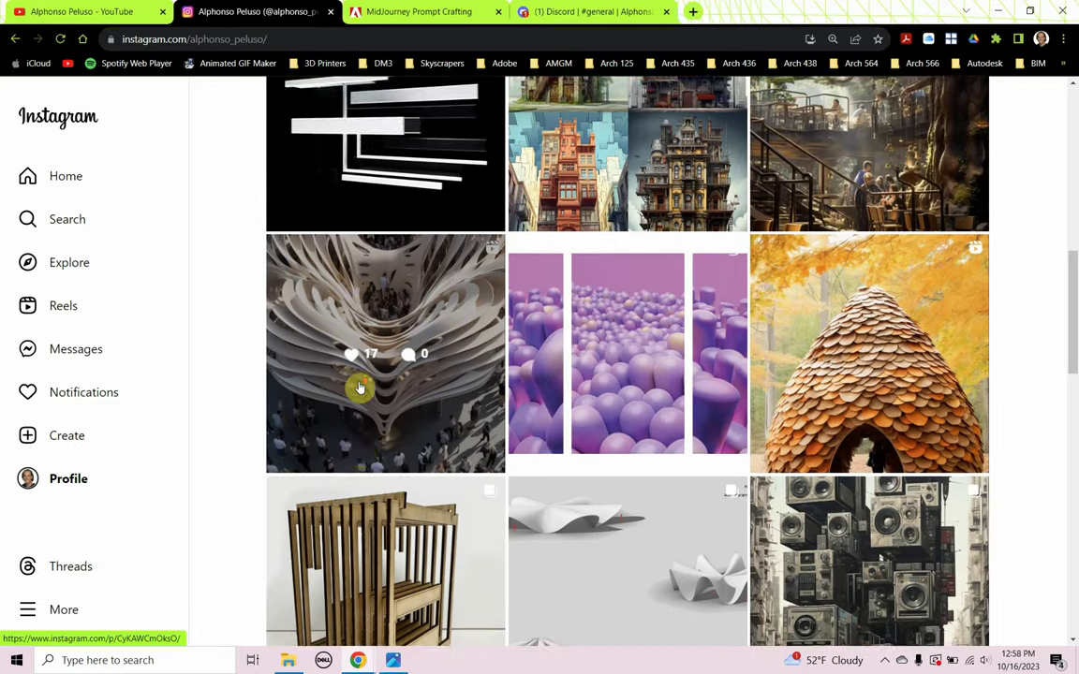
pyautogui.scroll(-2, 524, 337)
pyautogui.scroll(-3, 460, 362)
pyautogui.scroll(9, 460, 362)
pyautogui.scroll(5, 460, 362)
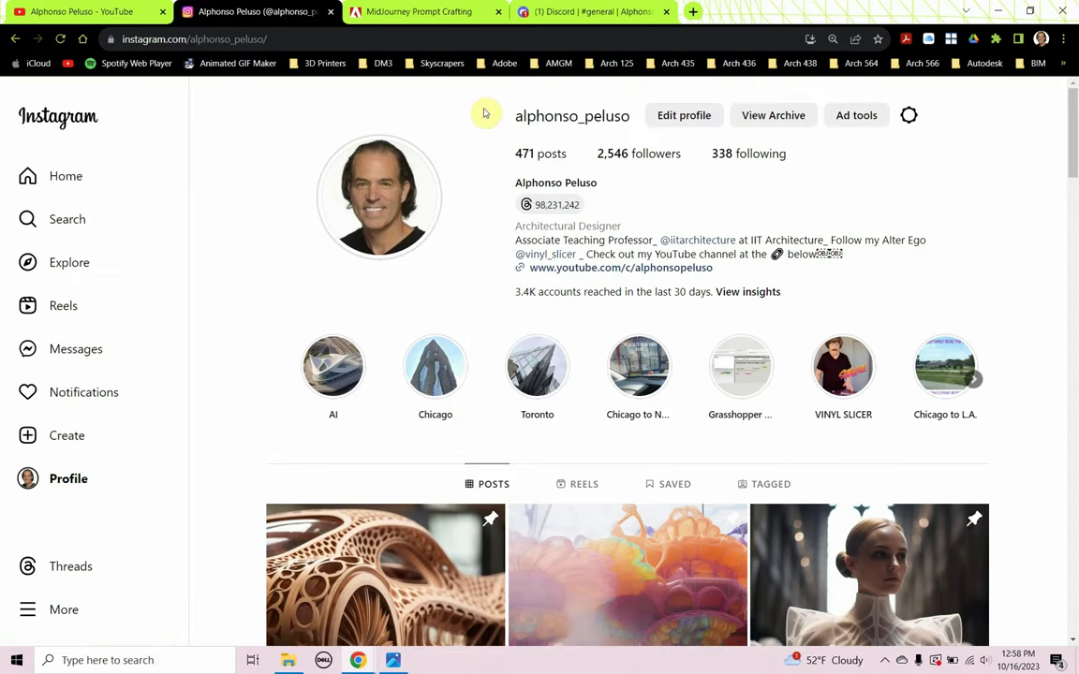
# - Go through the MidJourney Prompt Crafting presentation from the AI slides to Image Prompting, ending back on the Latent Diffusion Model Data Set slide
pyautogui.click(424, 15)
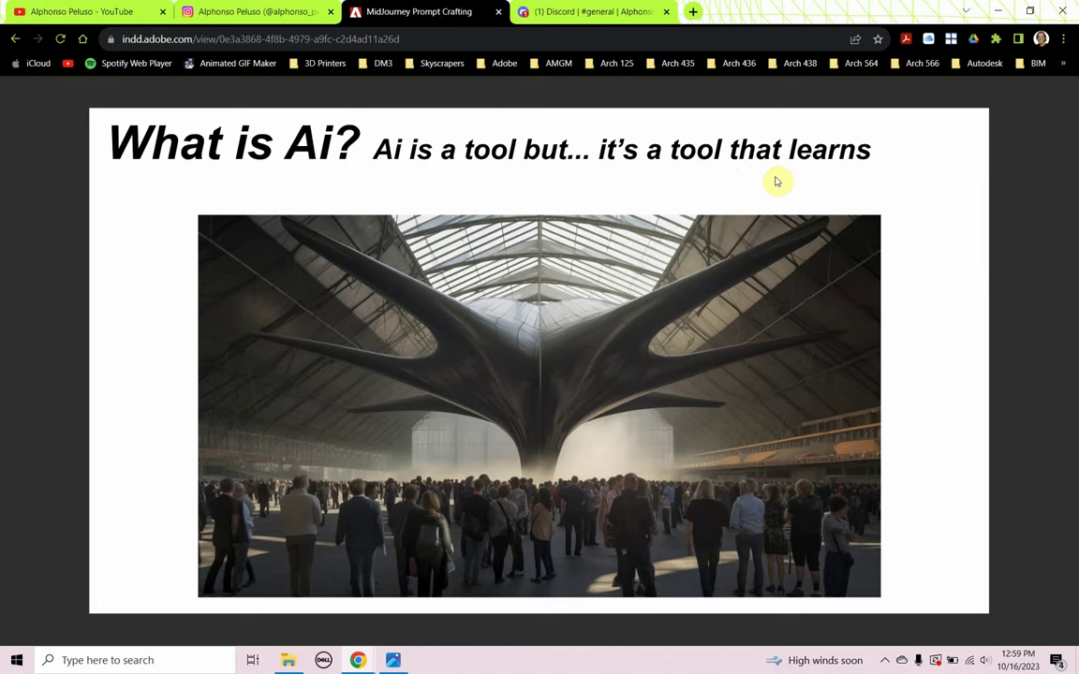
pyautogui.press('Right')
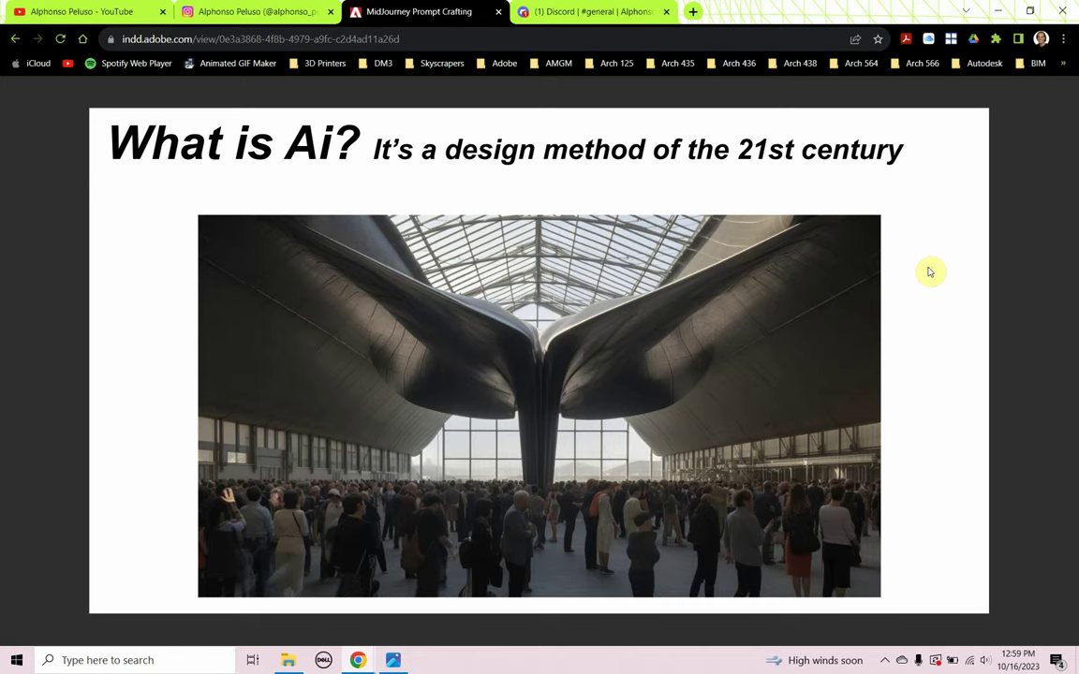
pyautogui.press('Right')
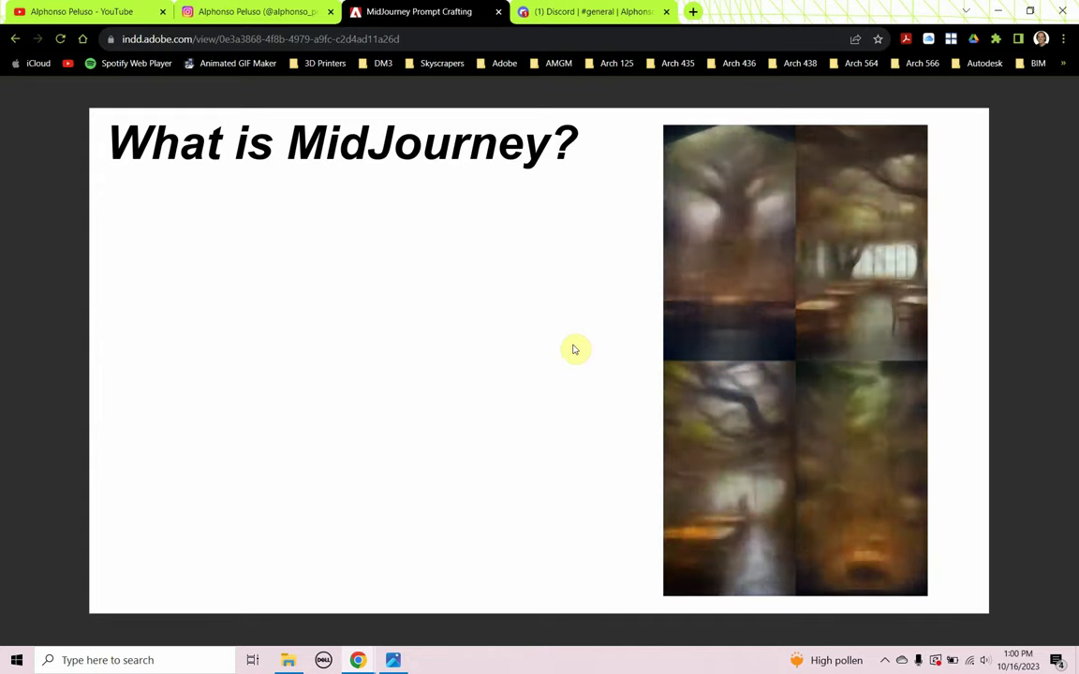
pyautogui.press('Right')
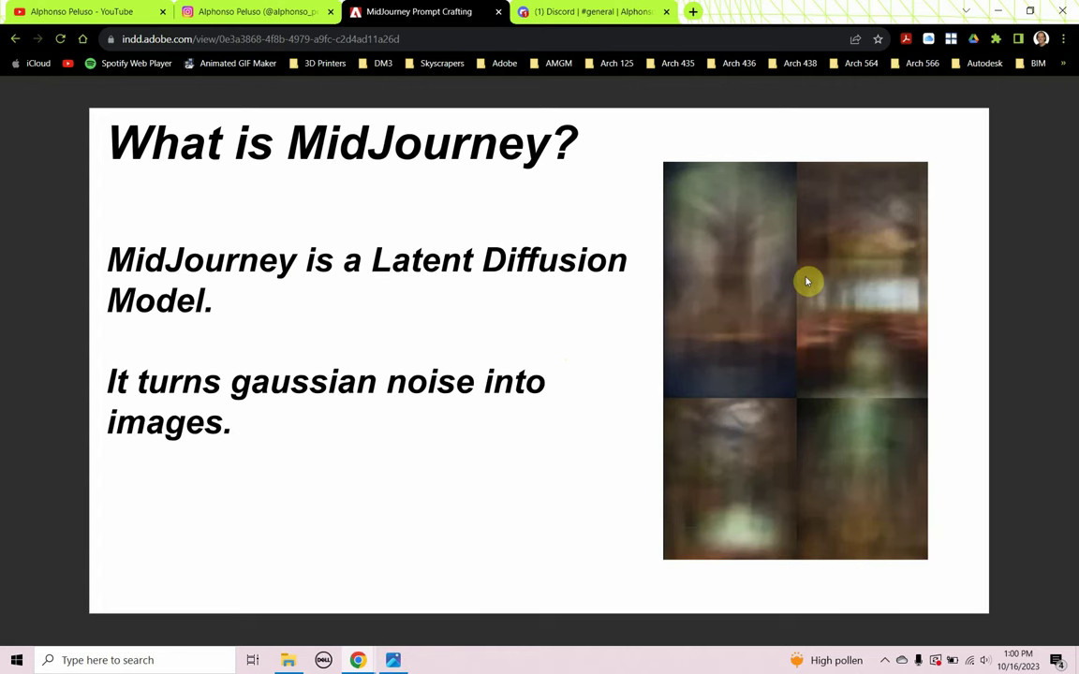
pyautogui.press('Right')
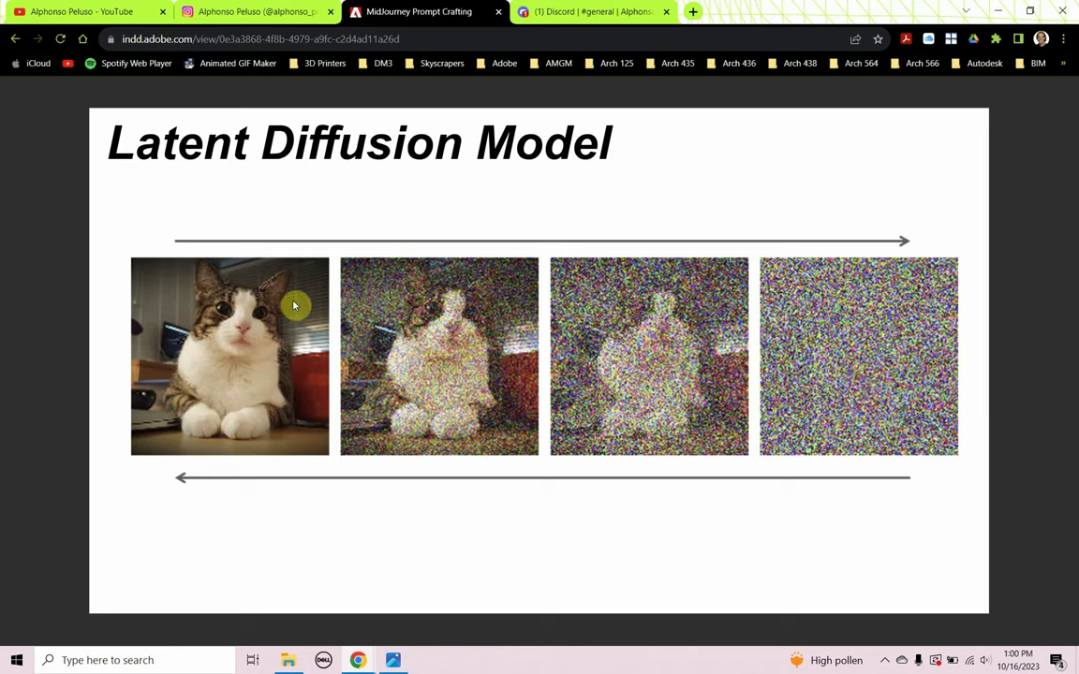
pyautogui.click(265, 308)
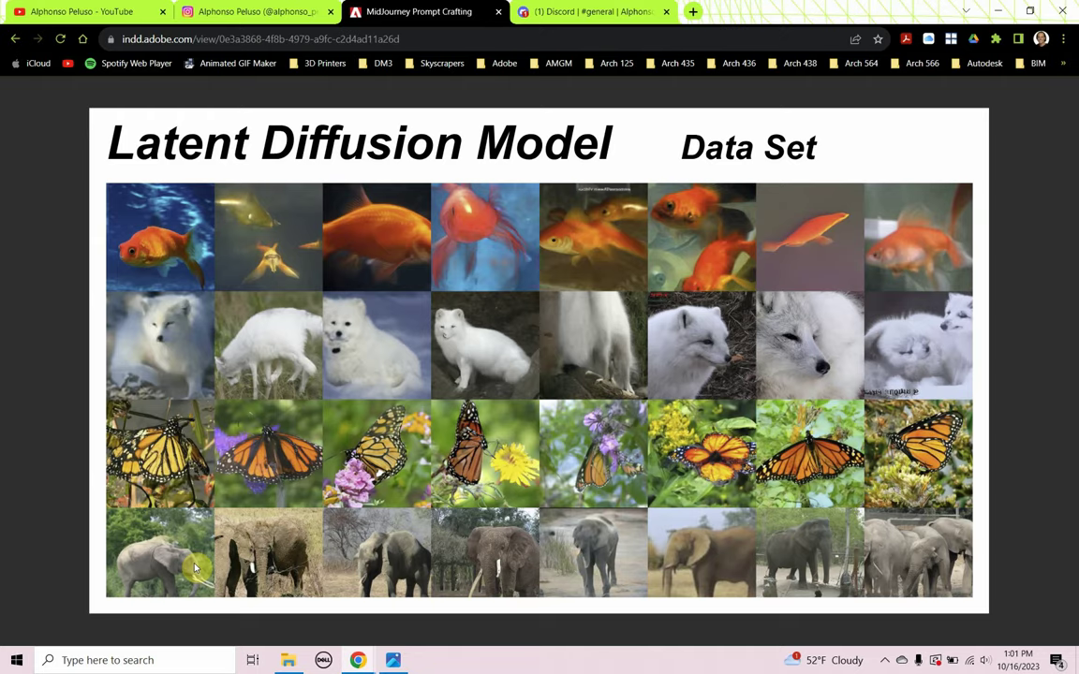
pyautogui.click(196, 567)
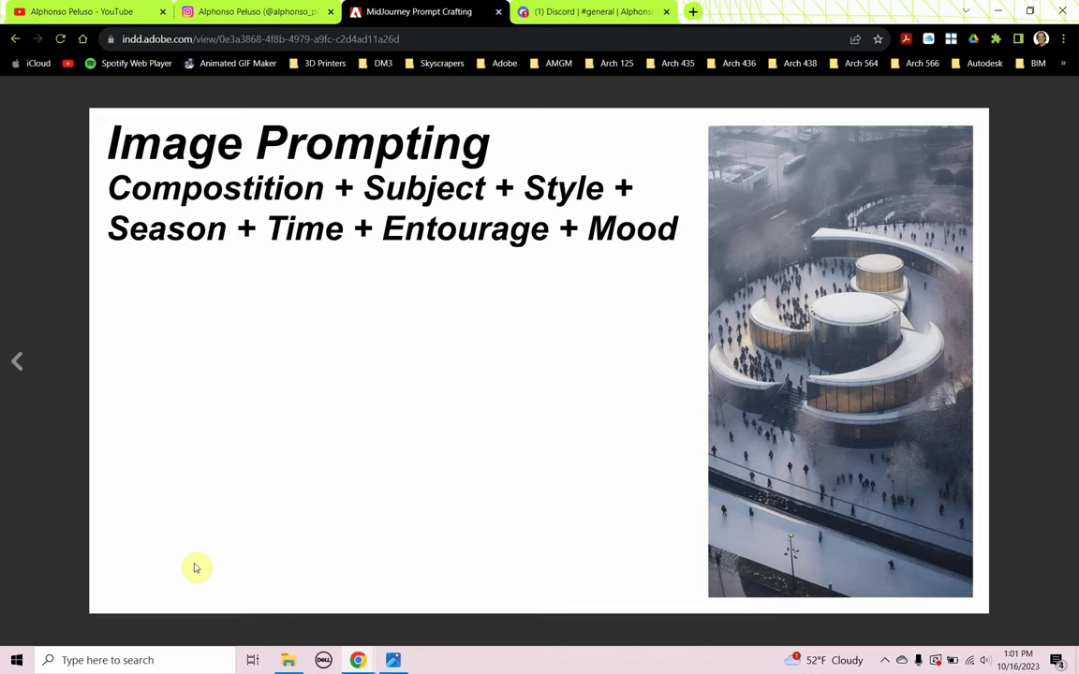
pyautogui.press('Left')
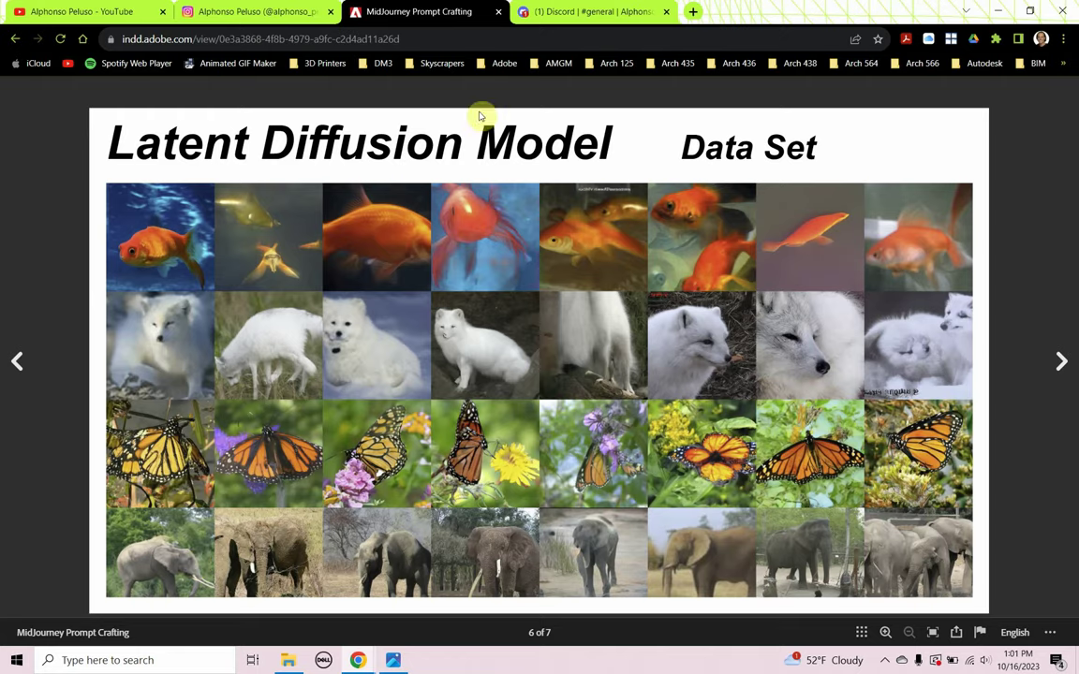
# - In Discord's general channel, submit an /imagine command with the prompt "a building --ar 9:16"
pyautogui.click(560, 12)
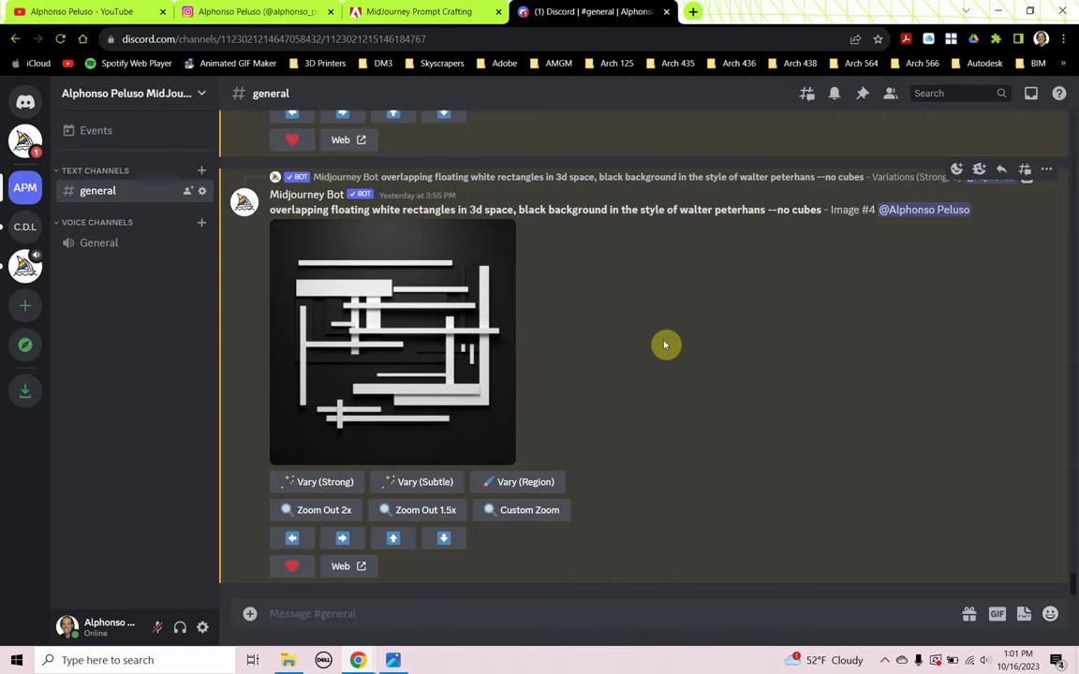
pyautogui.write('/i')
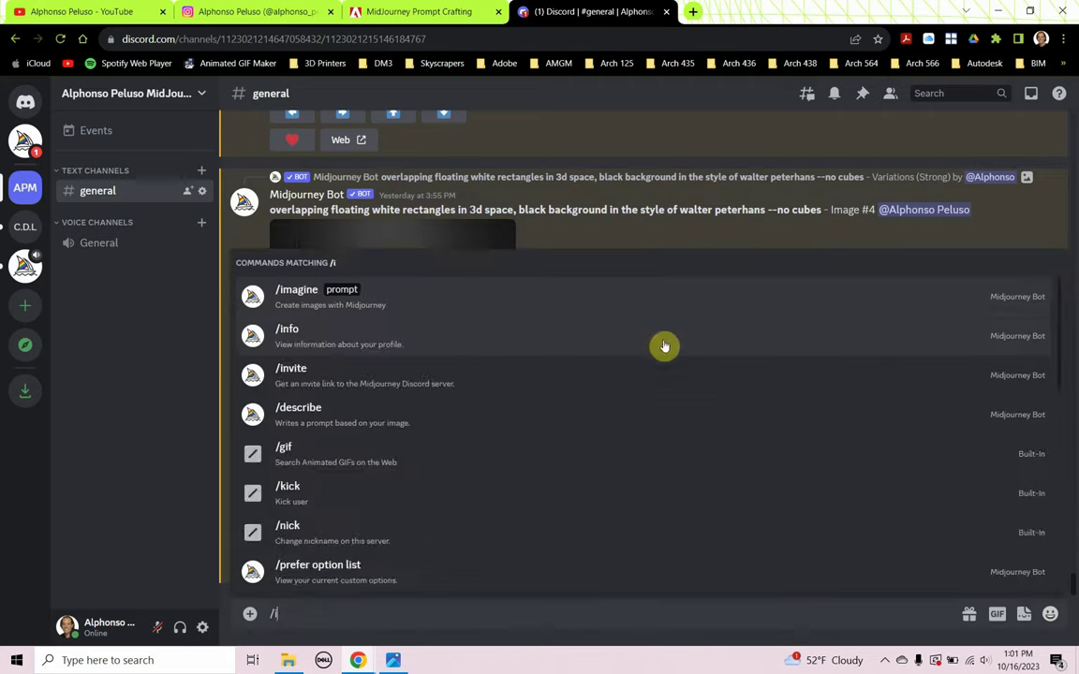
pyautogui.write('magine')
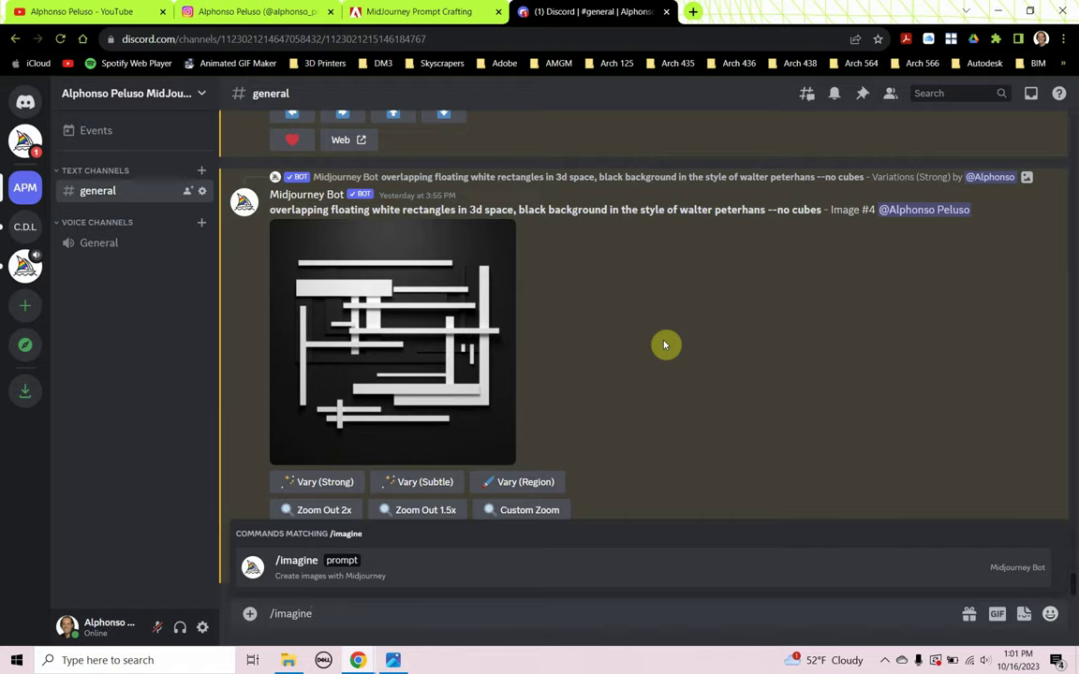
pyautogui.press('Tab')
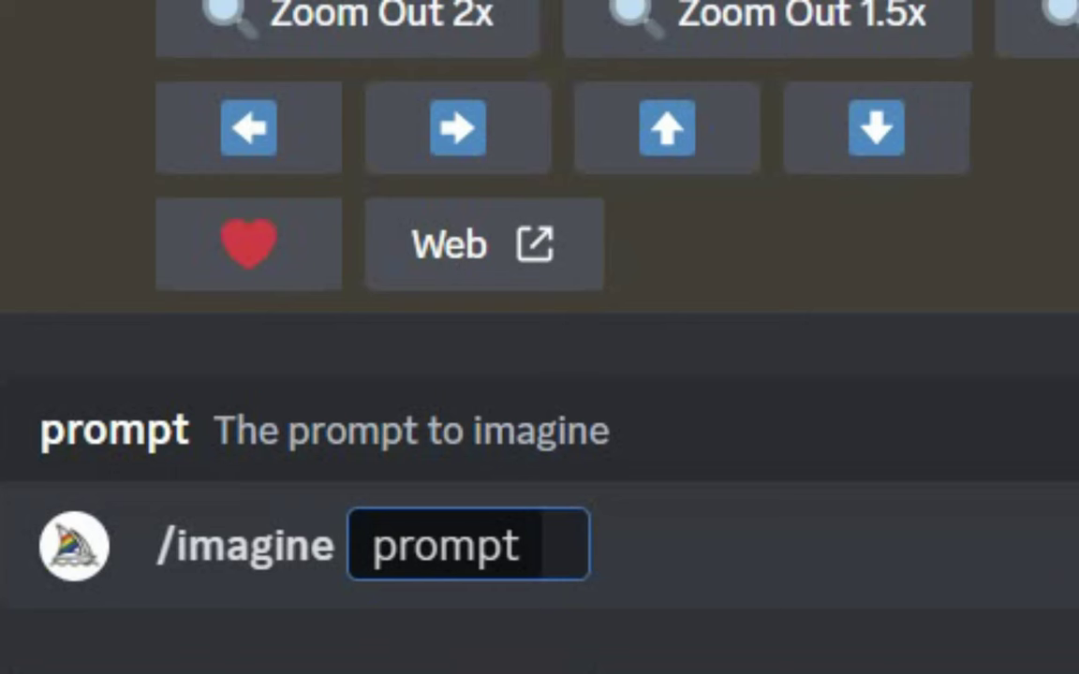
pyautogui.write('a')
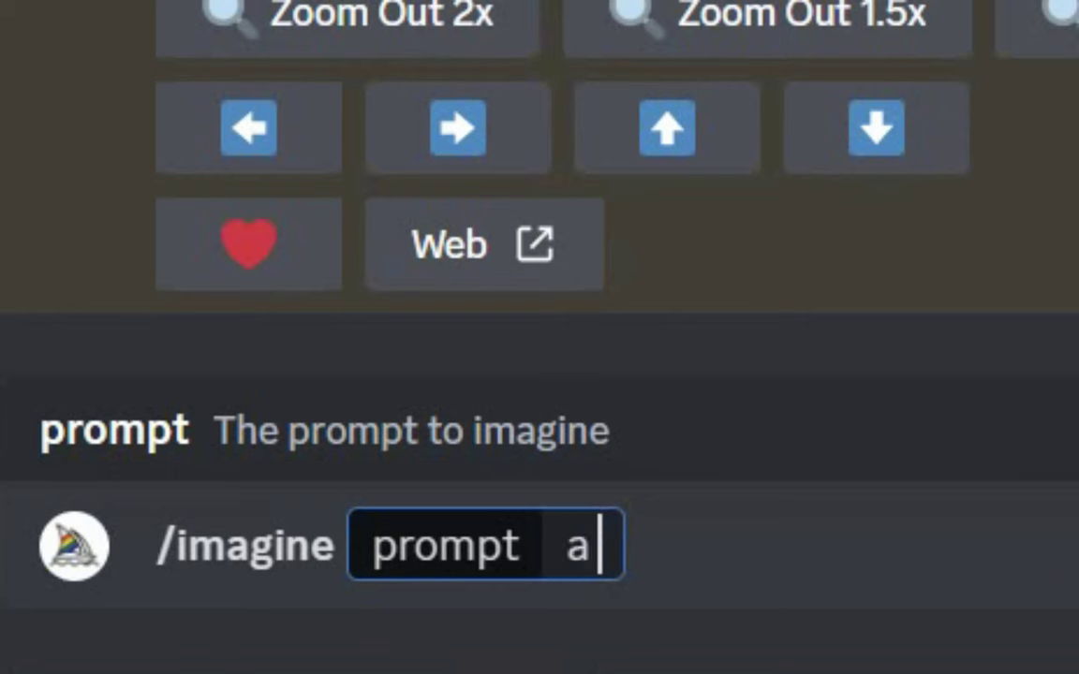
pyautogui.write(' building')
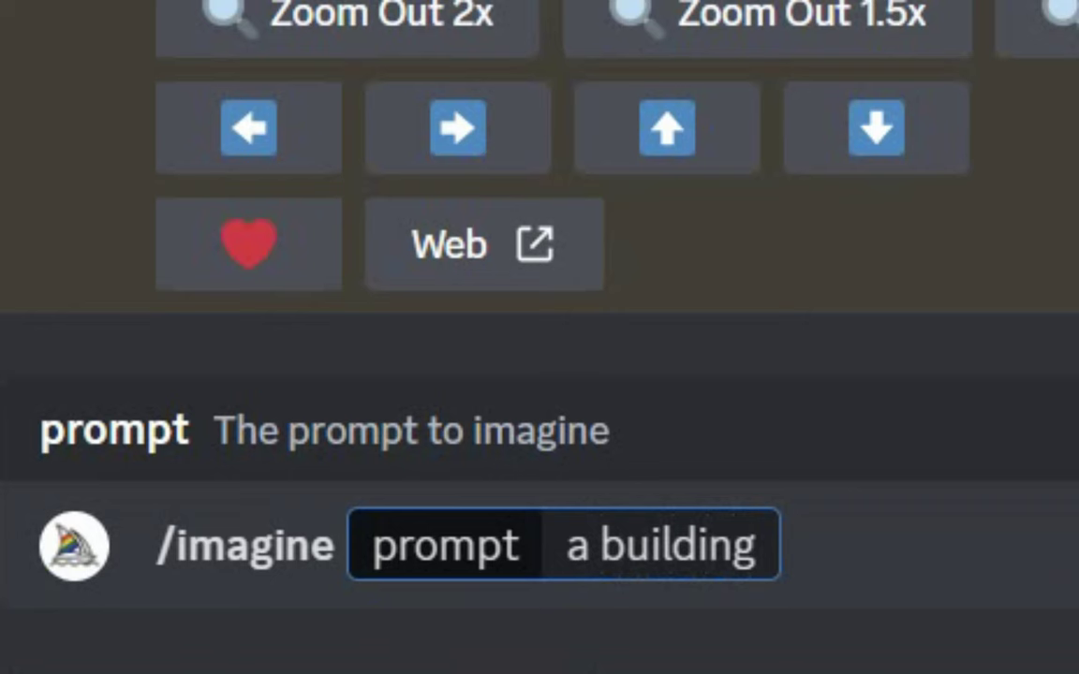
pyautogui.write(' --')
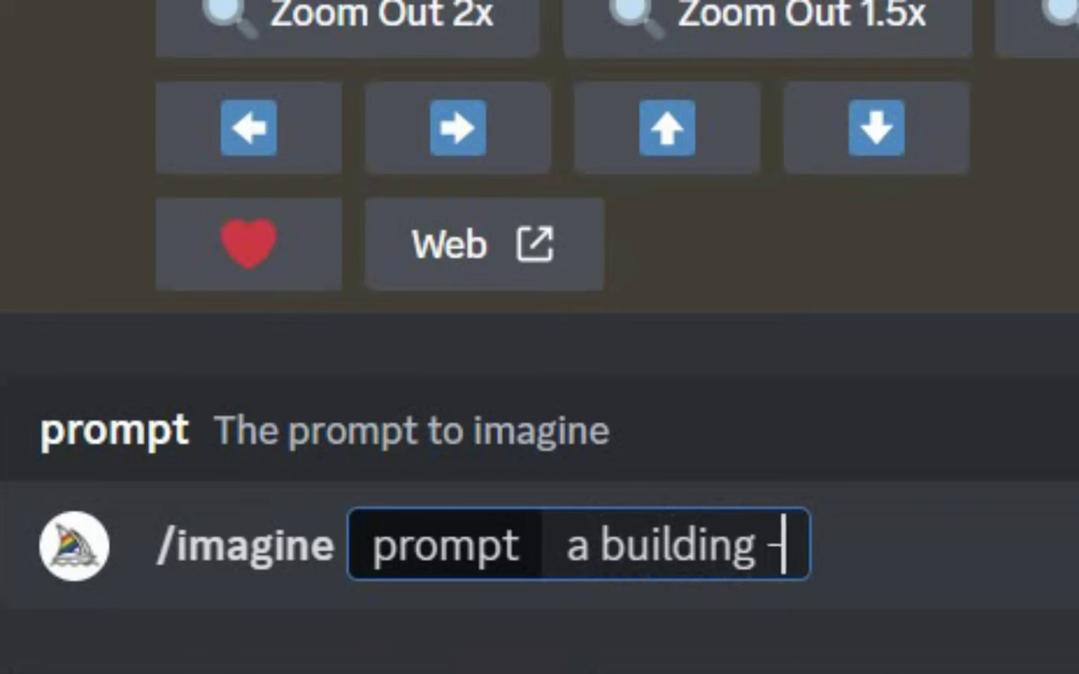
pyautogui.write('ar ')
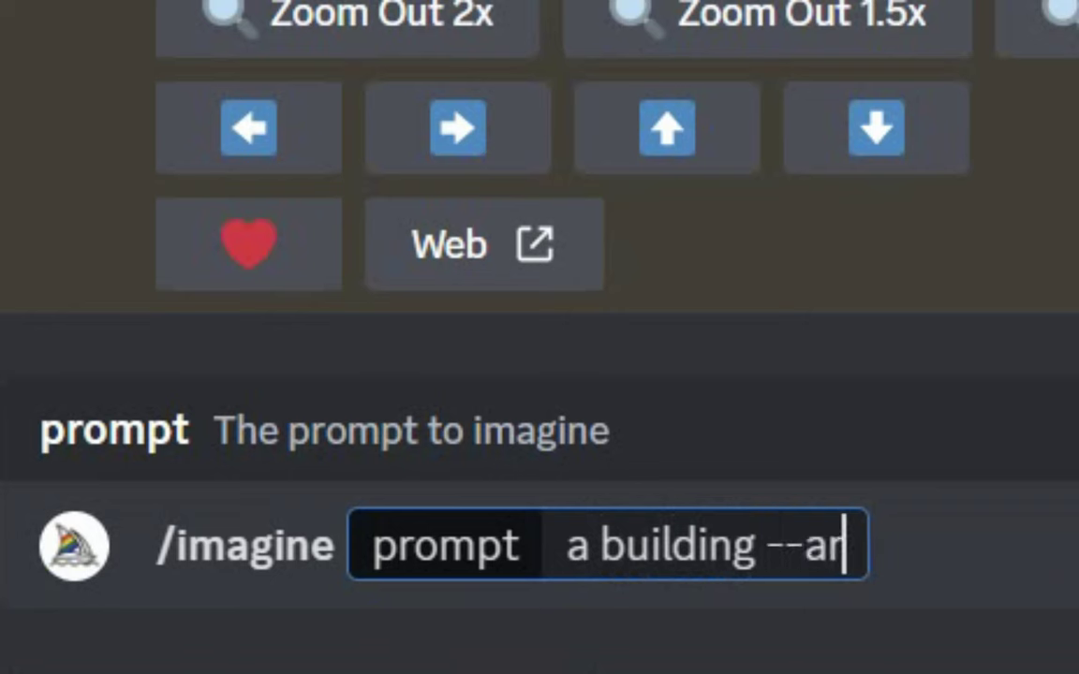
pyautogui.write('9:1')
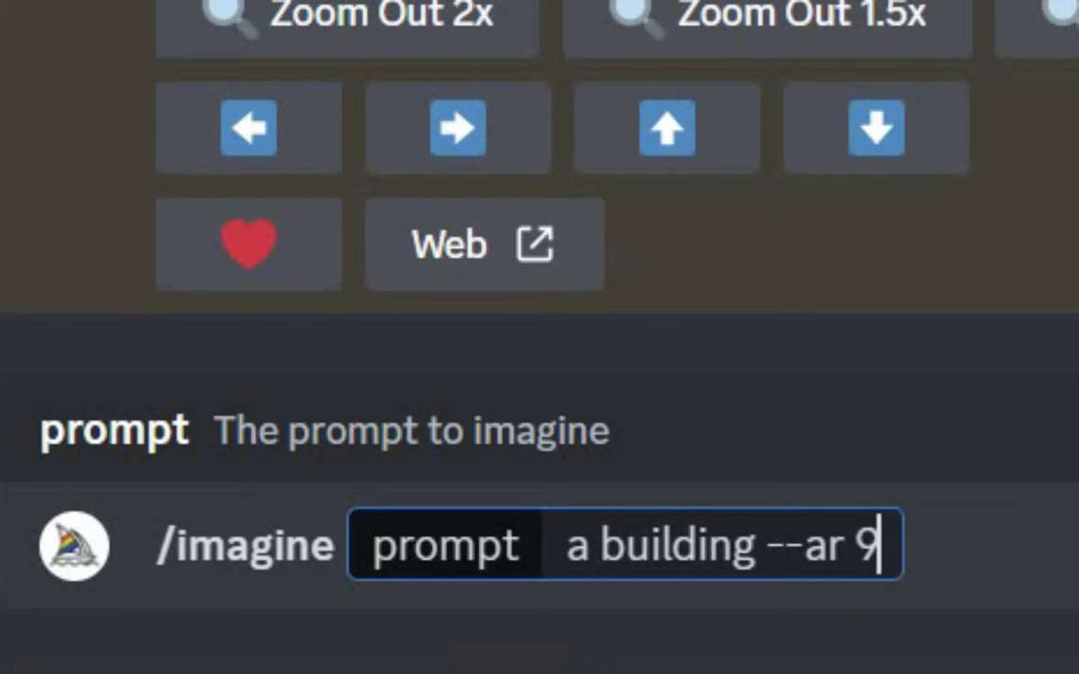
pyautogui.write('6')
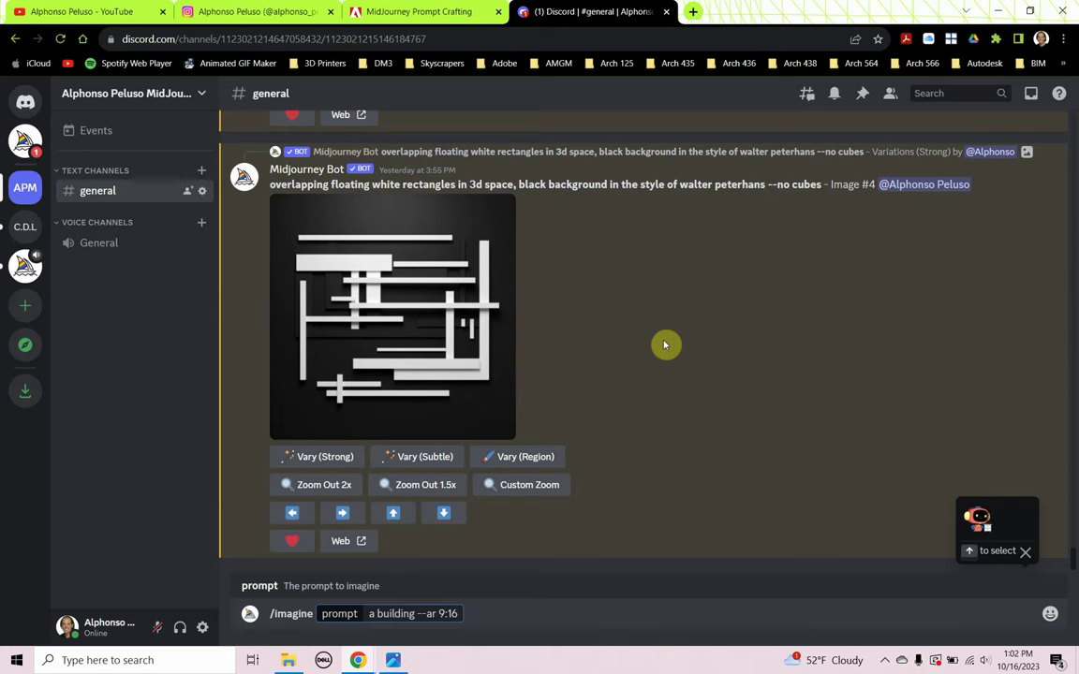
pyautogui.press('Return')
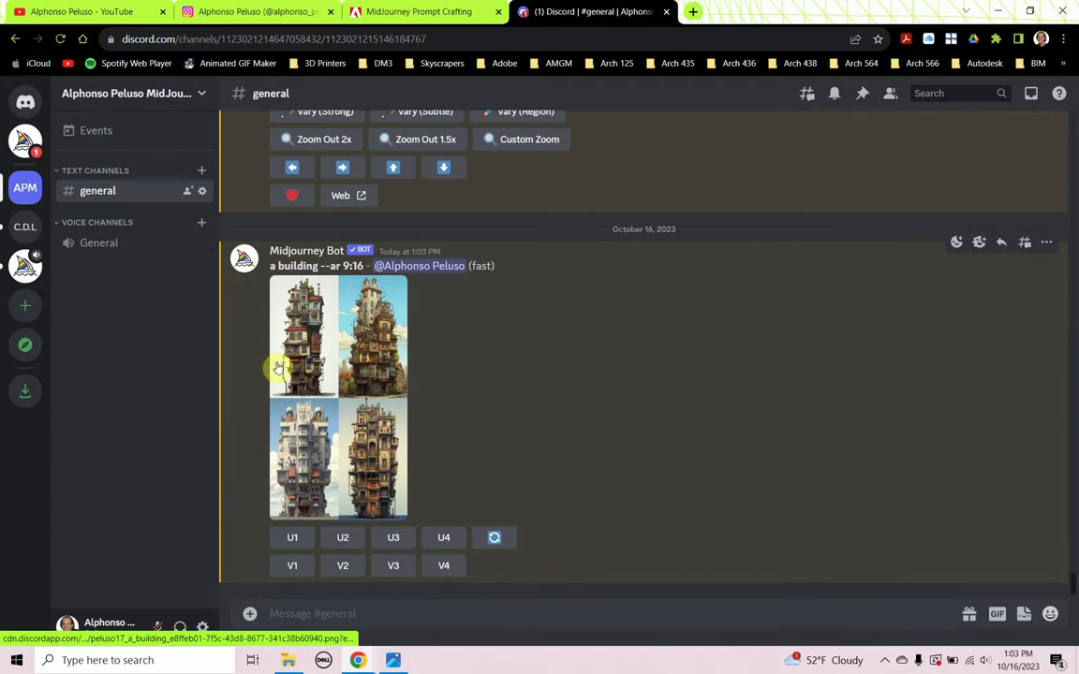
# - Open the generated four-image building grid at full size in a separate browser tab
pyautogui.click(344, 350)
pyautogui.click(345, 349)
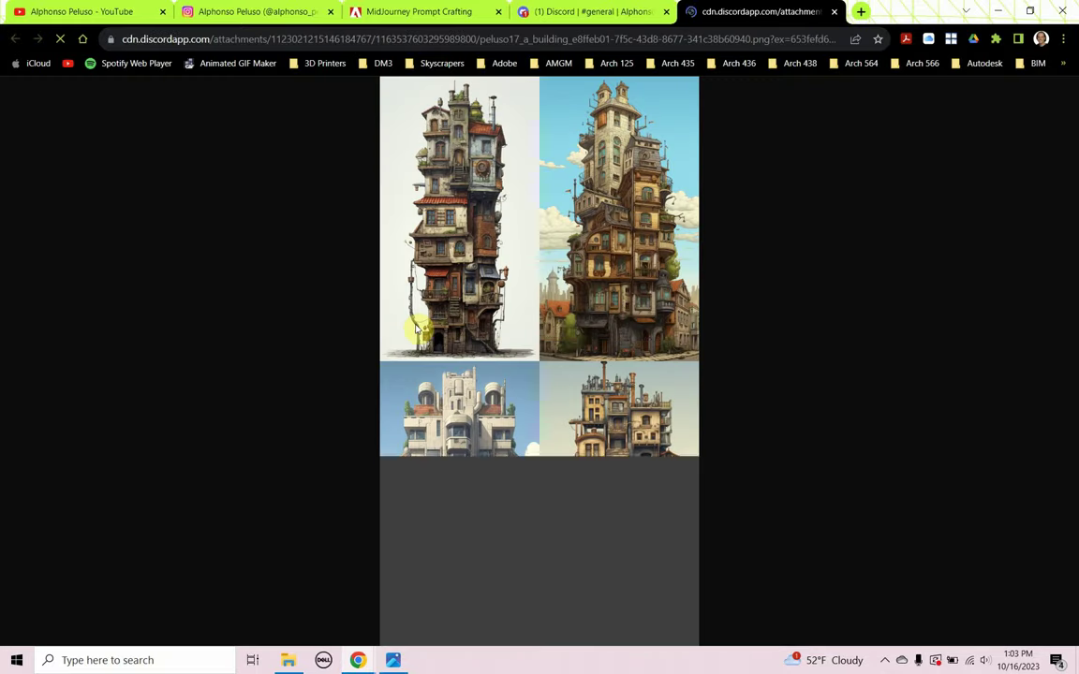
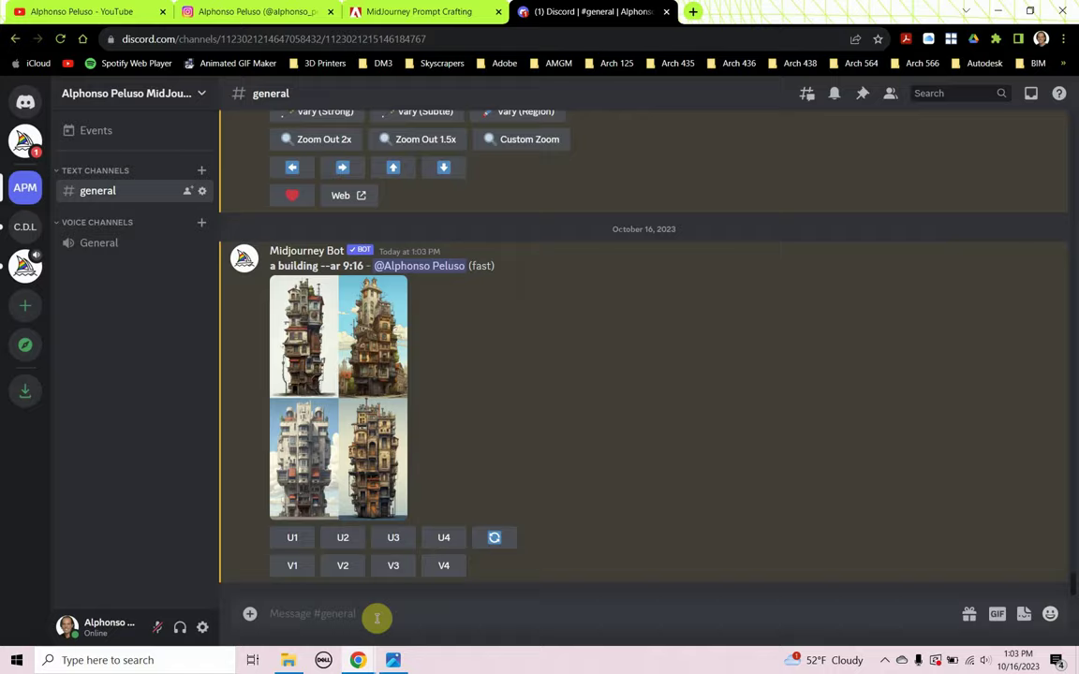
# - Submit an /imagine command with the prompt "a beautiful building --ar 9:16"
pyautogui.write('imagine')
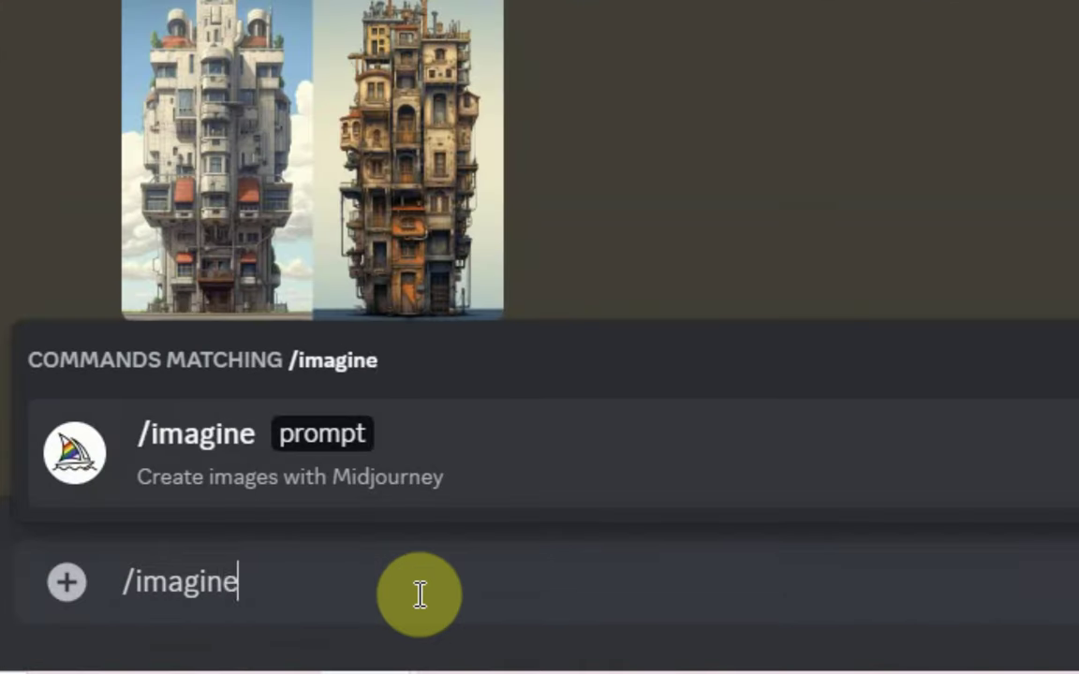
pyautogui.press('Tab')
pyautogui.write('a b')
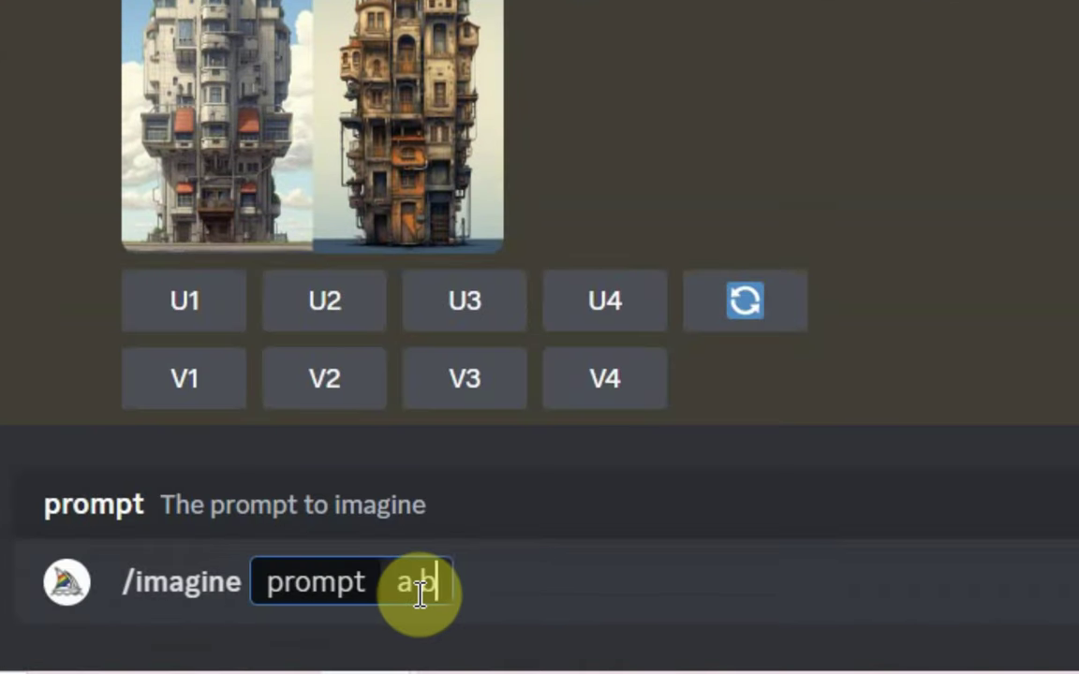
pyautogui.write('eautiful ')
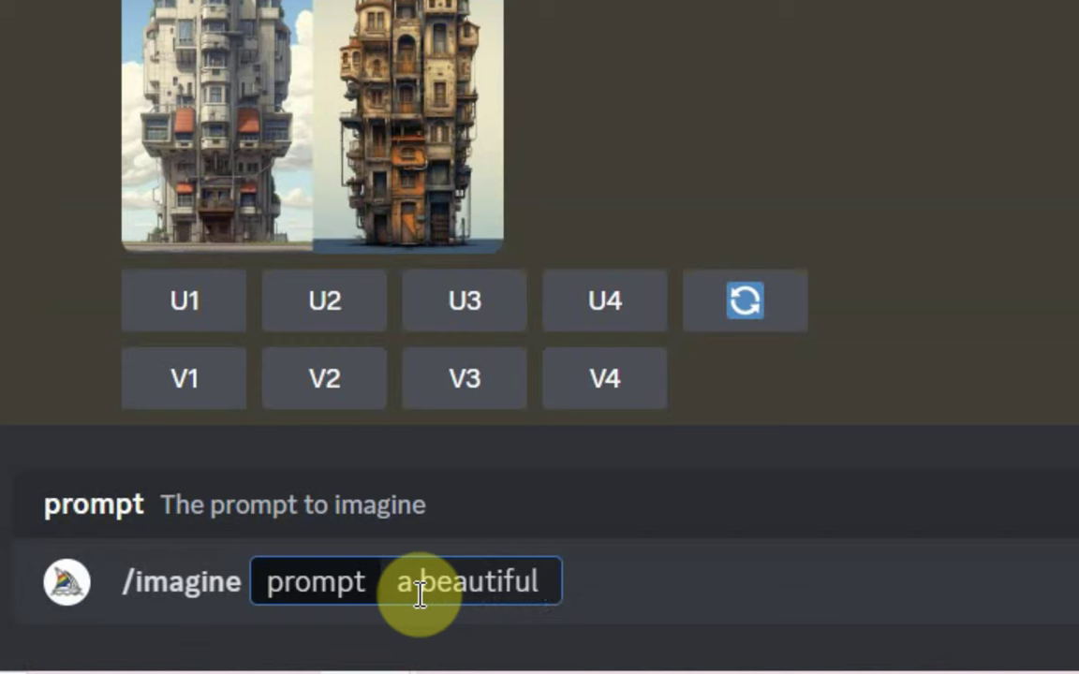
pyautogui.write('building ')
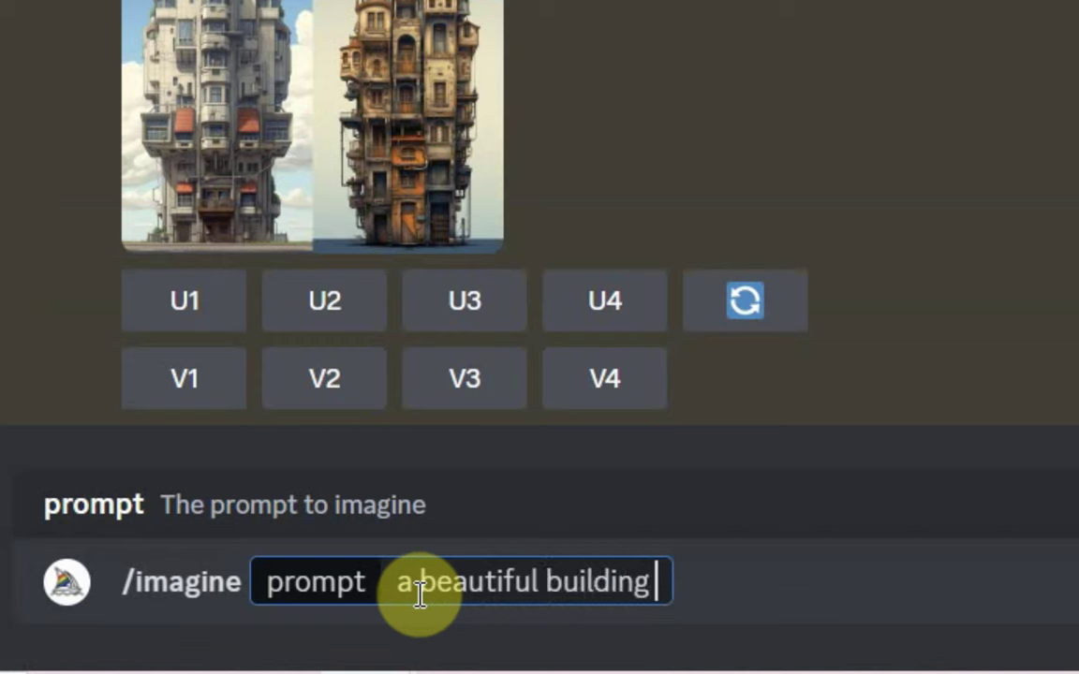
pyautogui.write('__')
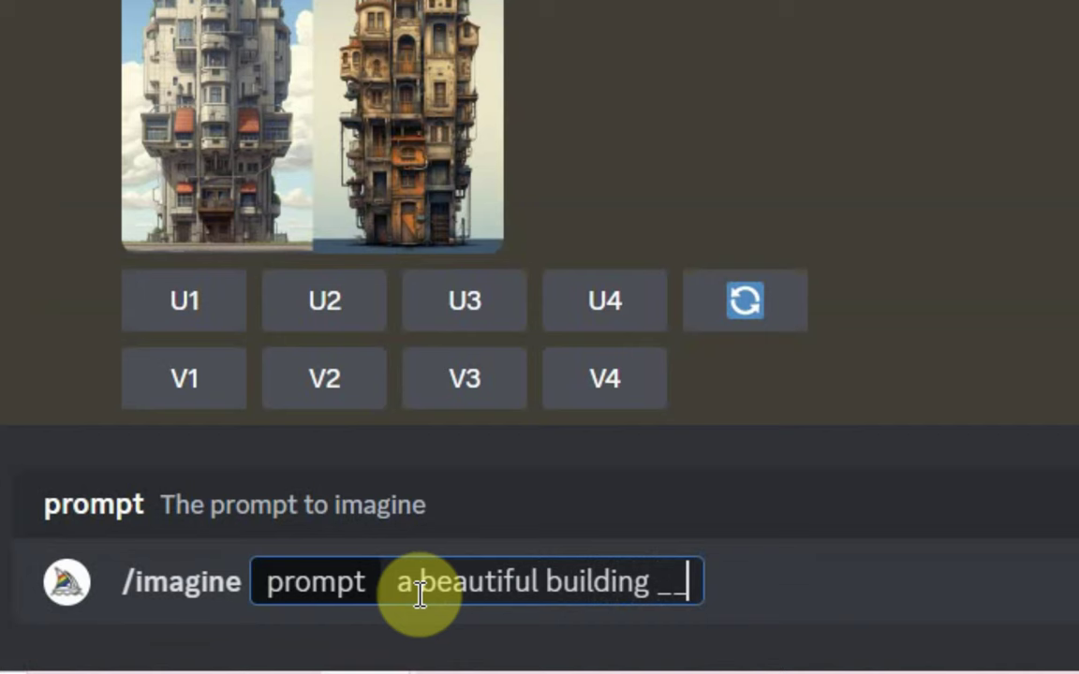
pyautogui.press('BackSpace')
pyautogui.press('BackSpace')
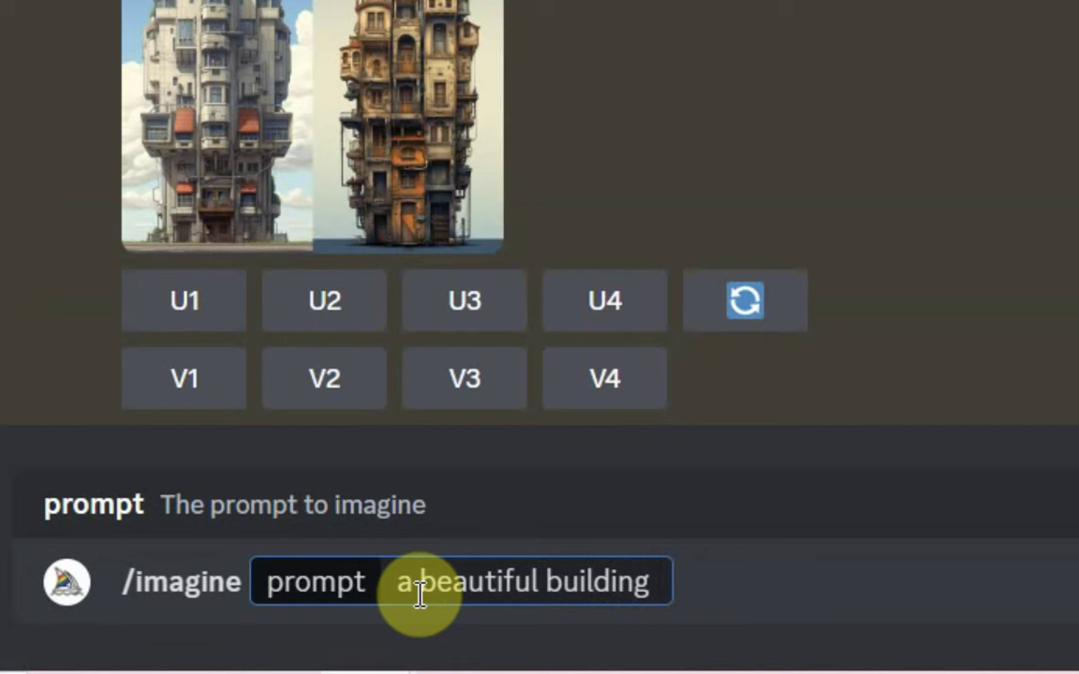
pyautogui.write('--')
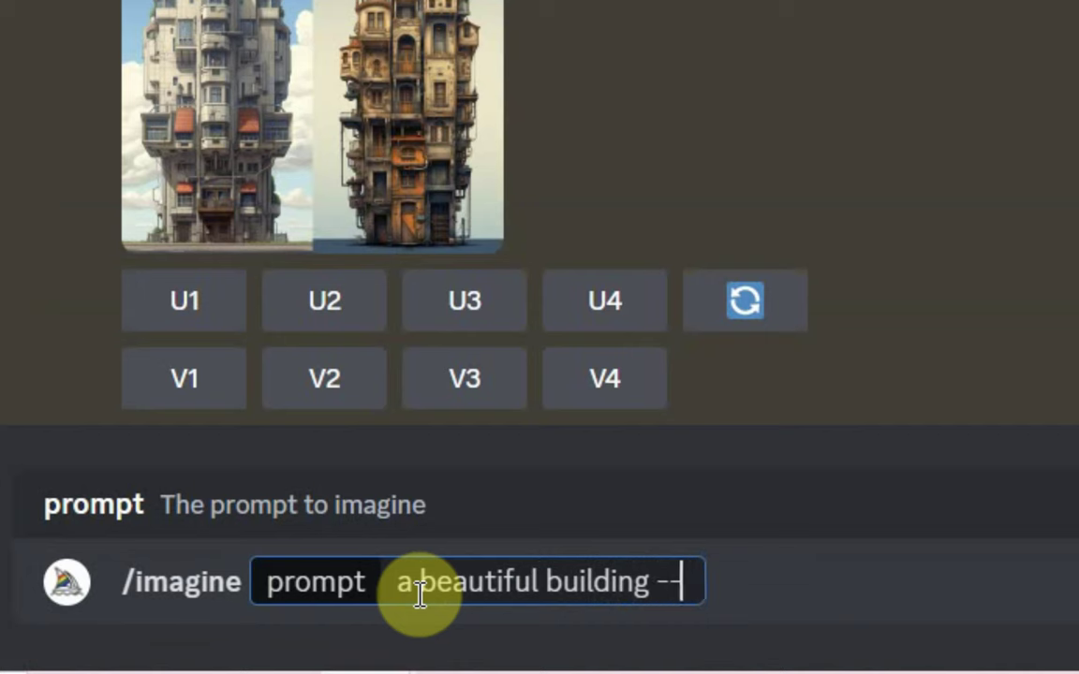
pyautogui.write('ar')
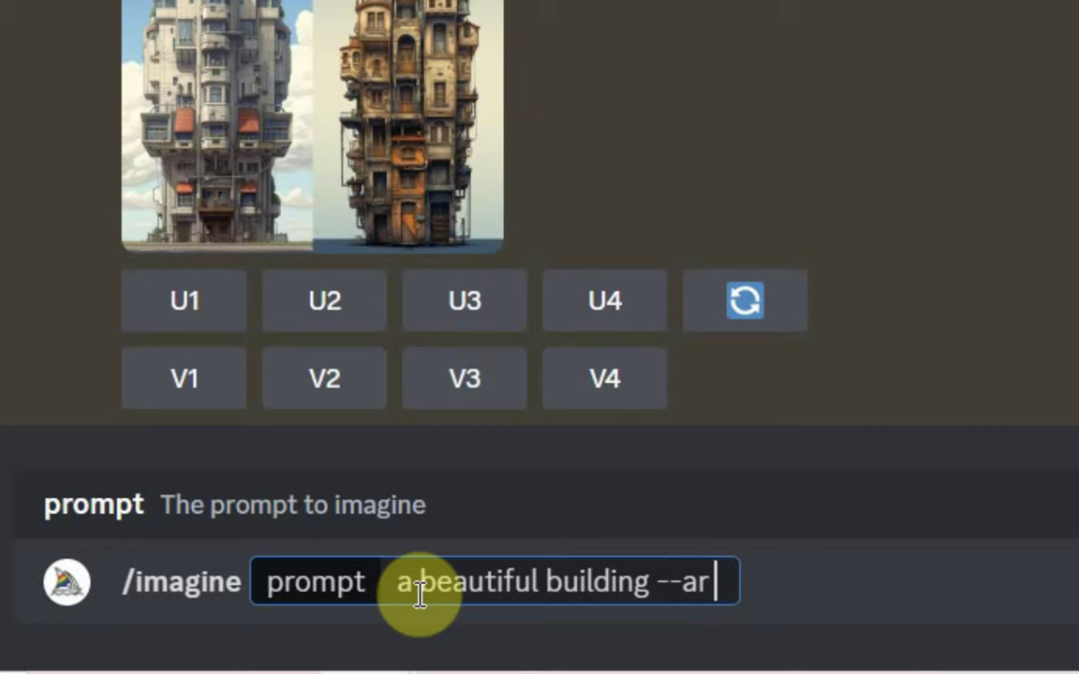
pyautogui.write(' 9:16')
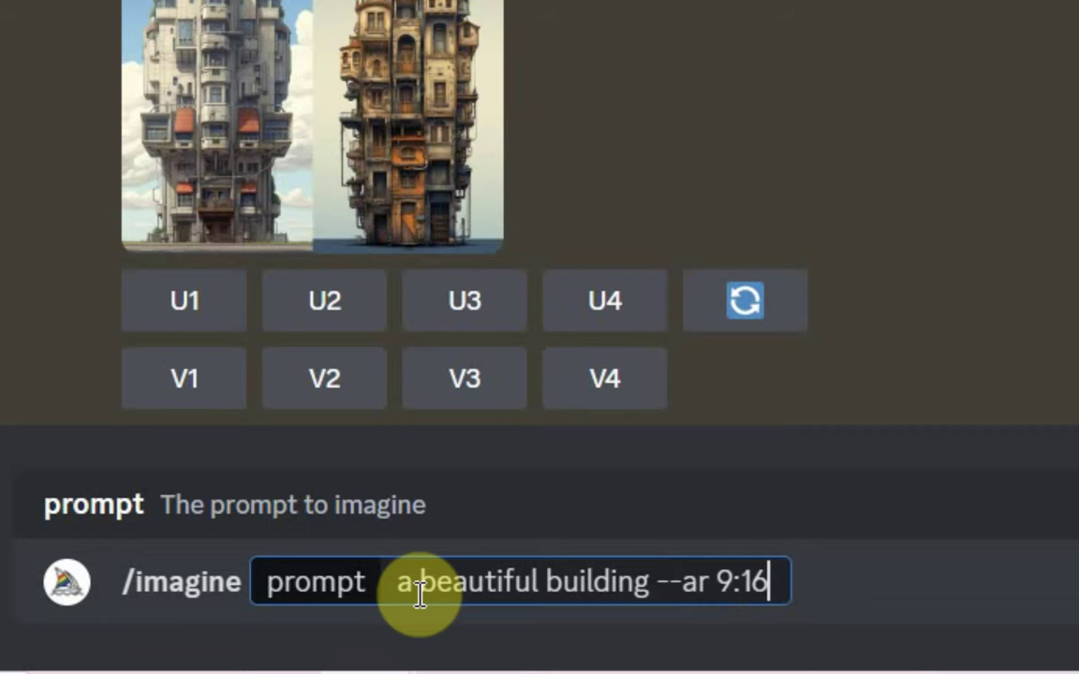
pyautogui.press('Return')
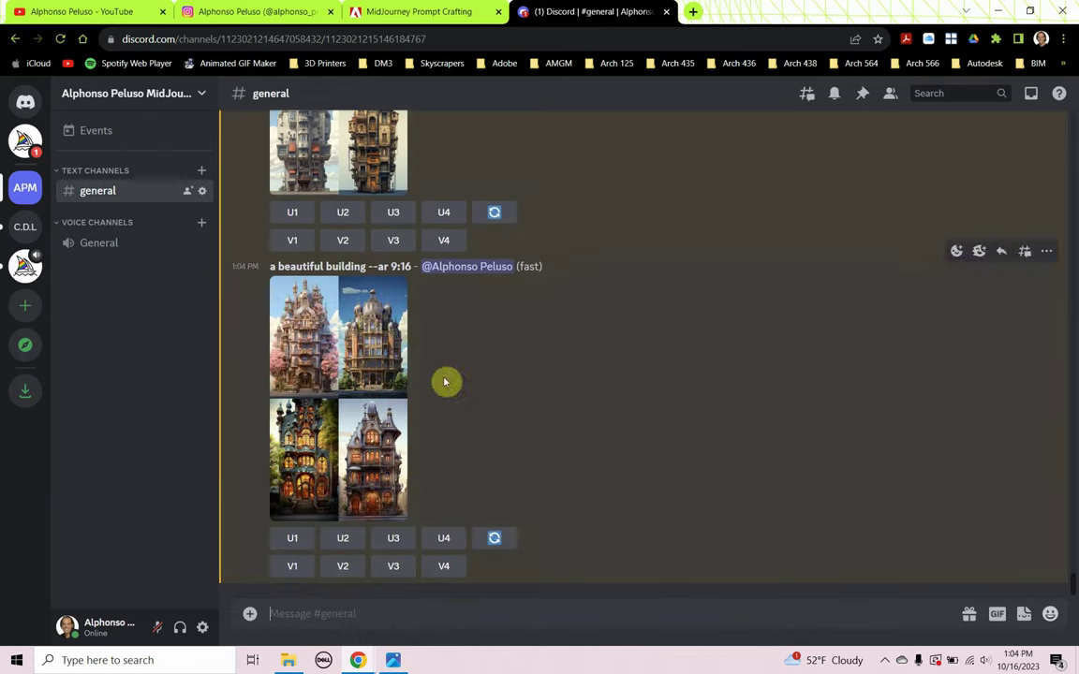
# - View the generated "a beautiful building" image grid at full size in a separate browser tab and return to the channel
pyautogui.click(371, 326)
pyautogui.click(372, 326)
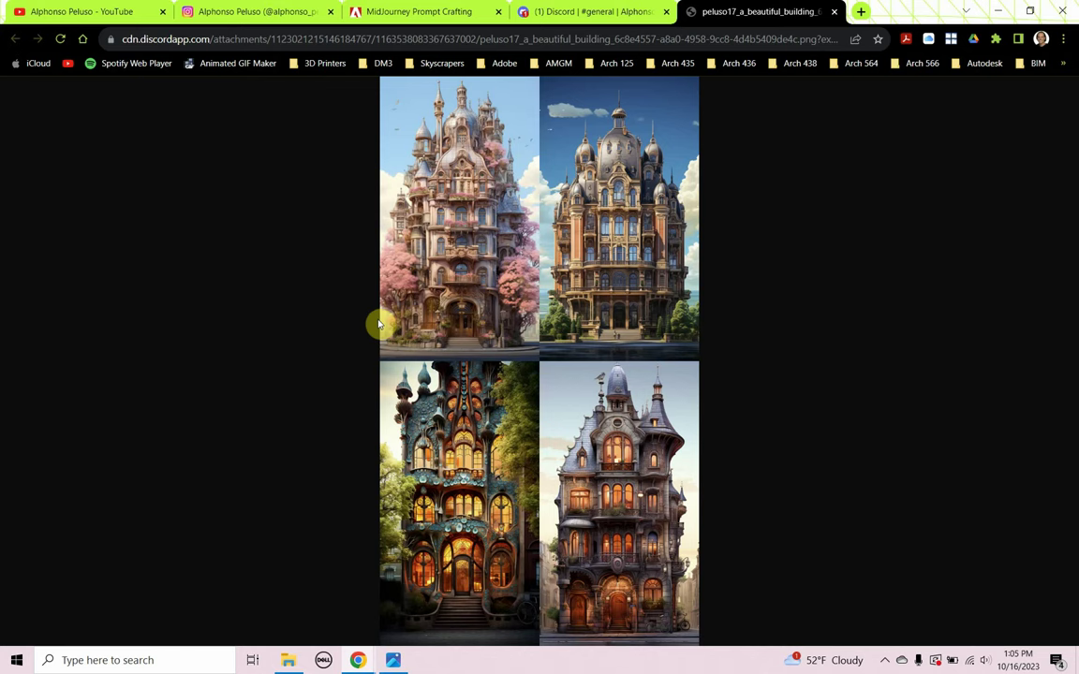
pyautogui.click(833, 11)
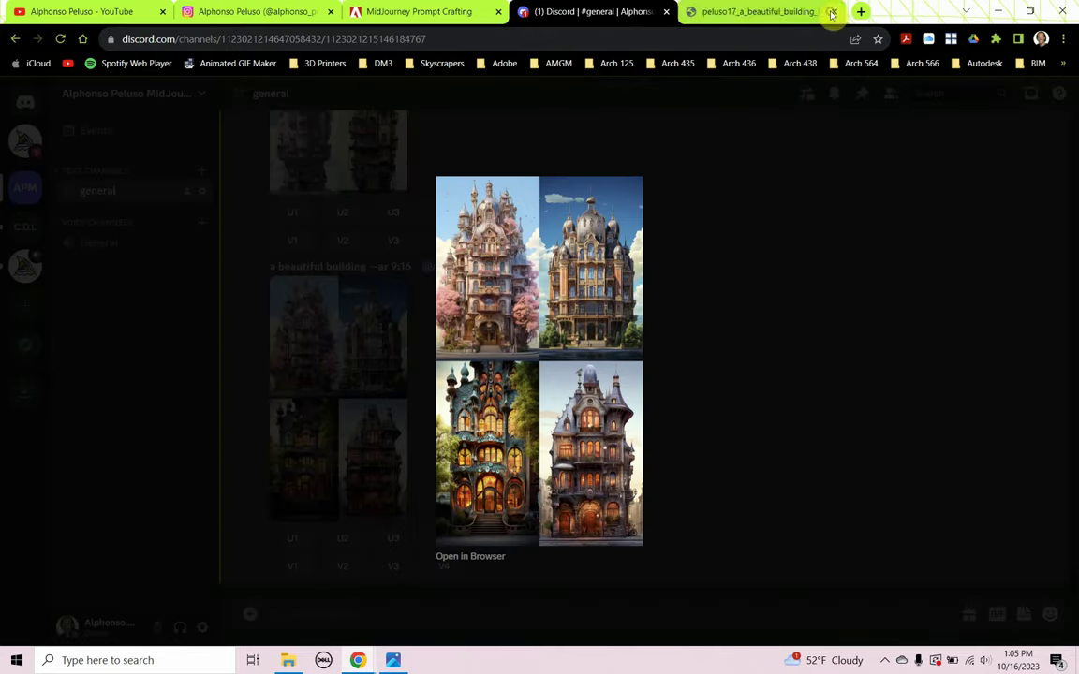
pyautogui.click(794, 321)
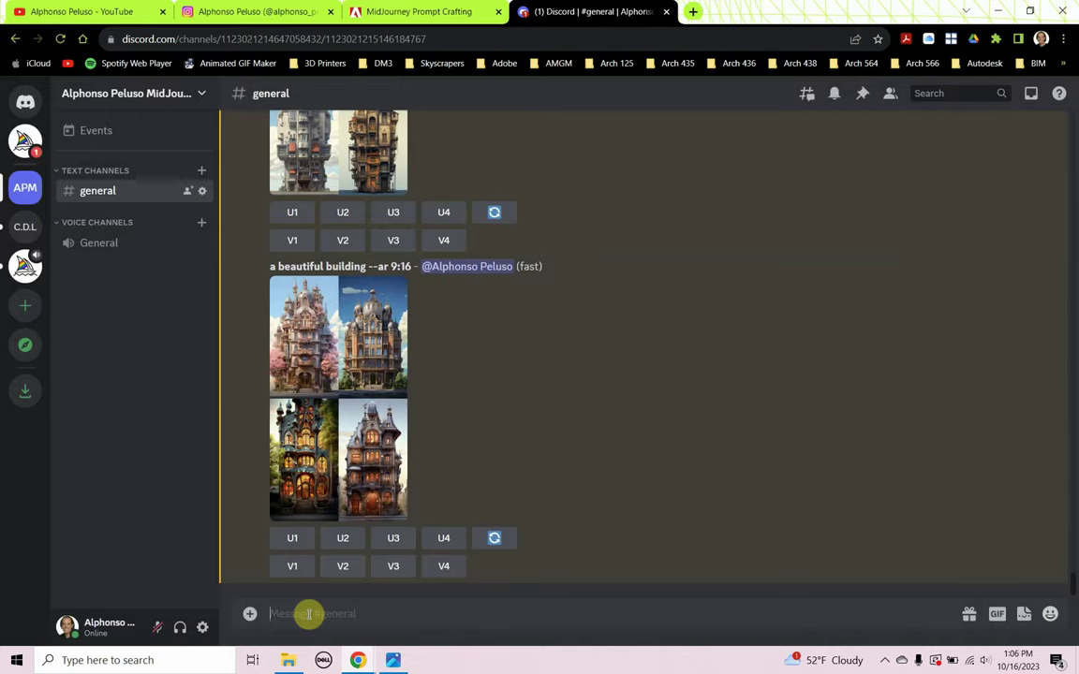
# - Submit an /imagine command with the prompt "a view from above a beautiful building --ar 9:16"
pyautogui.write('/imagine')
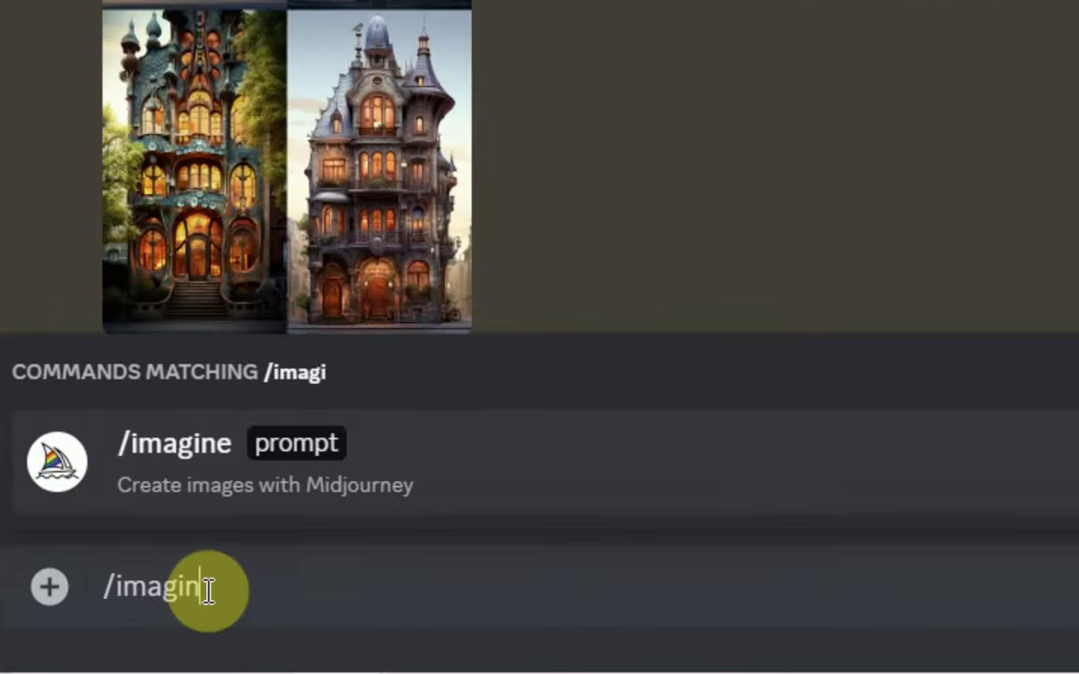
pyautogui.press('Tab')
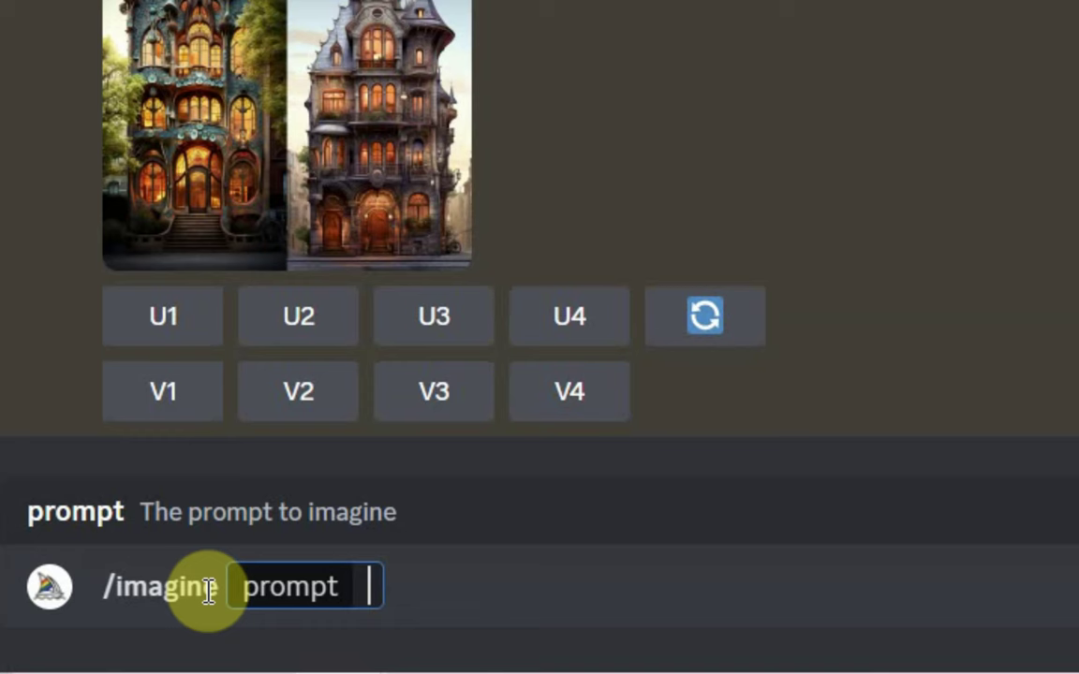
pyautogui.write('a vi')
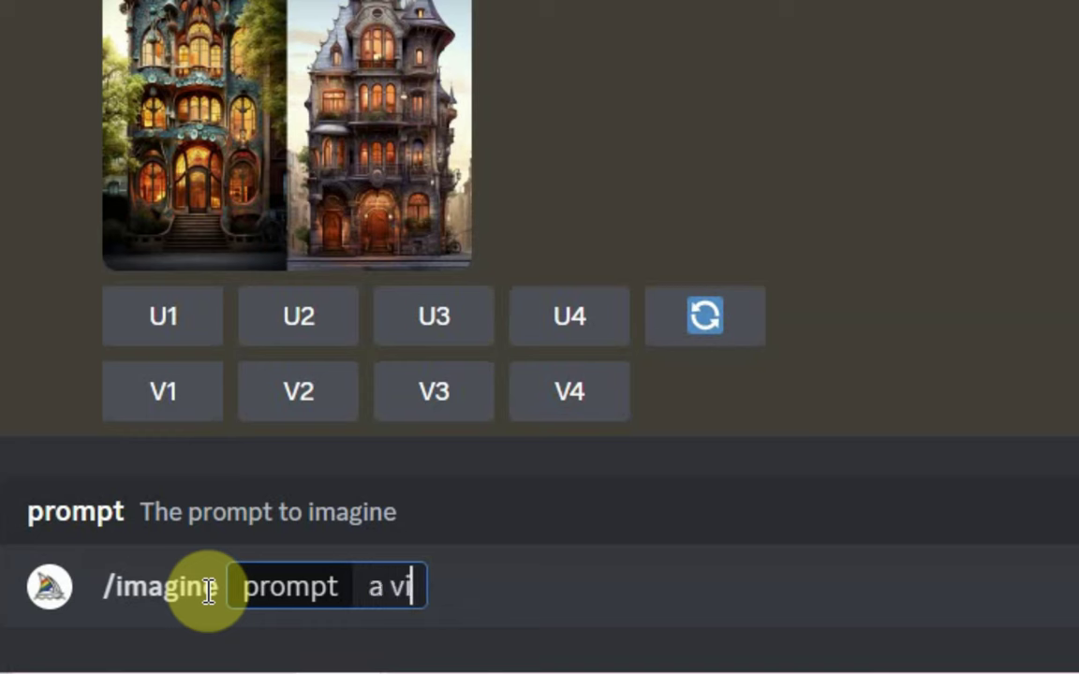
pyautogui.write('ew fro')
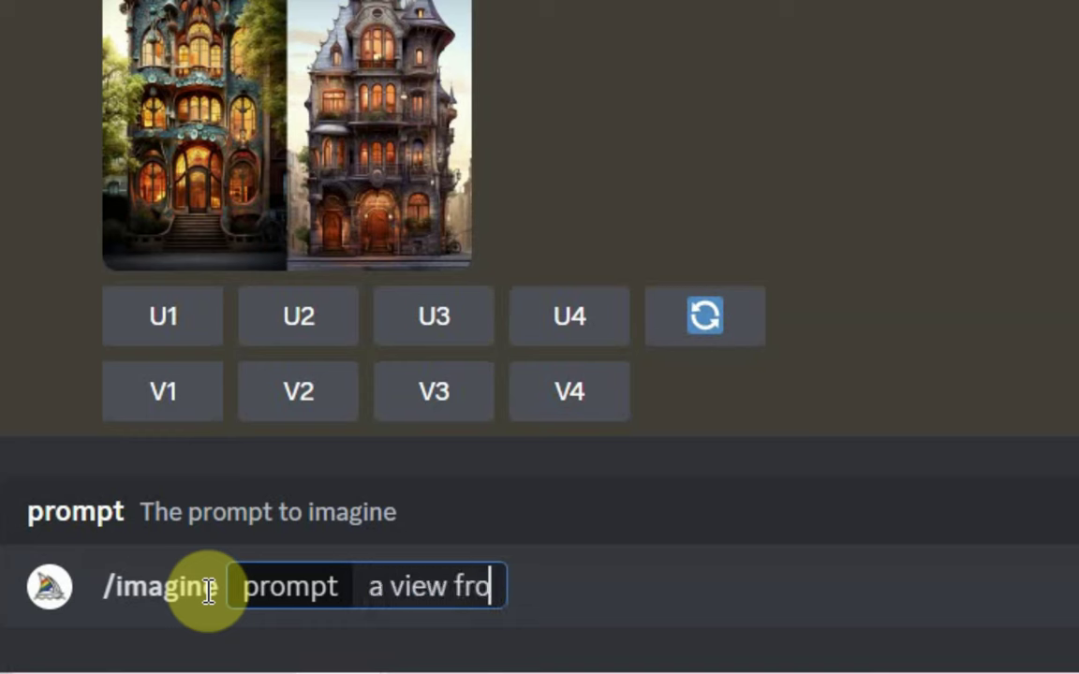
pyautogui.write('m abov')
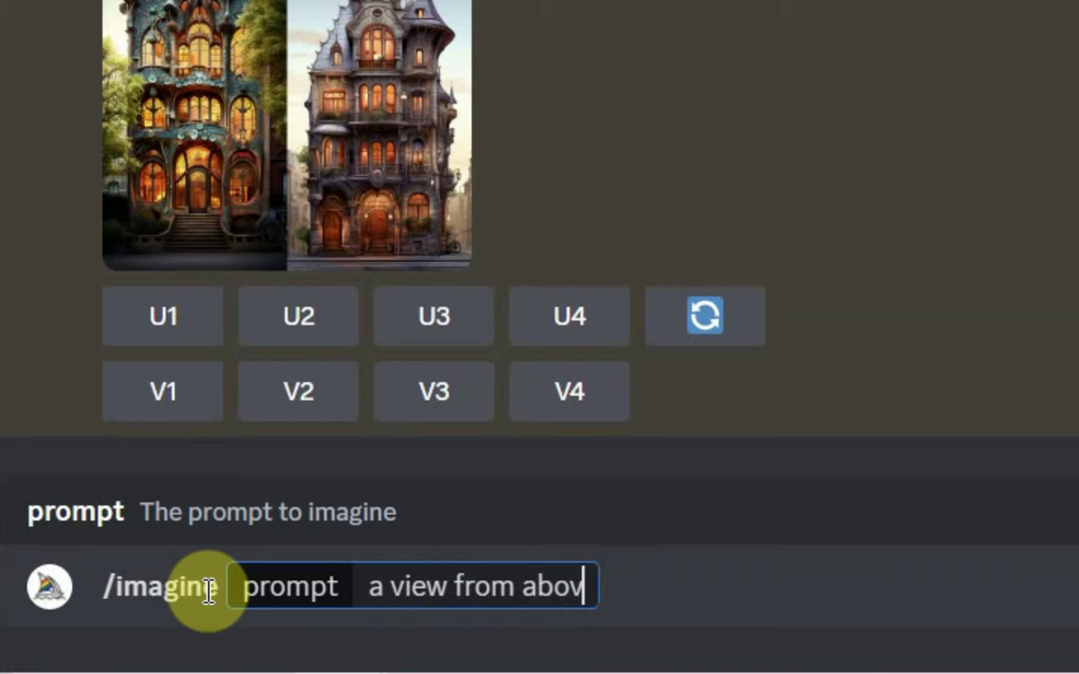
pyautogui.write('e')
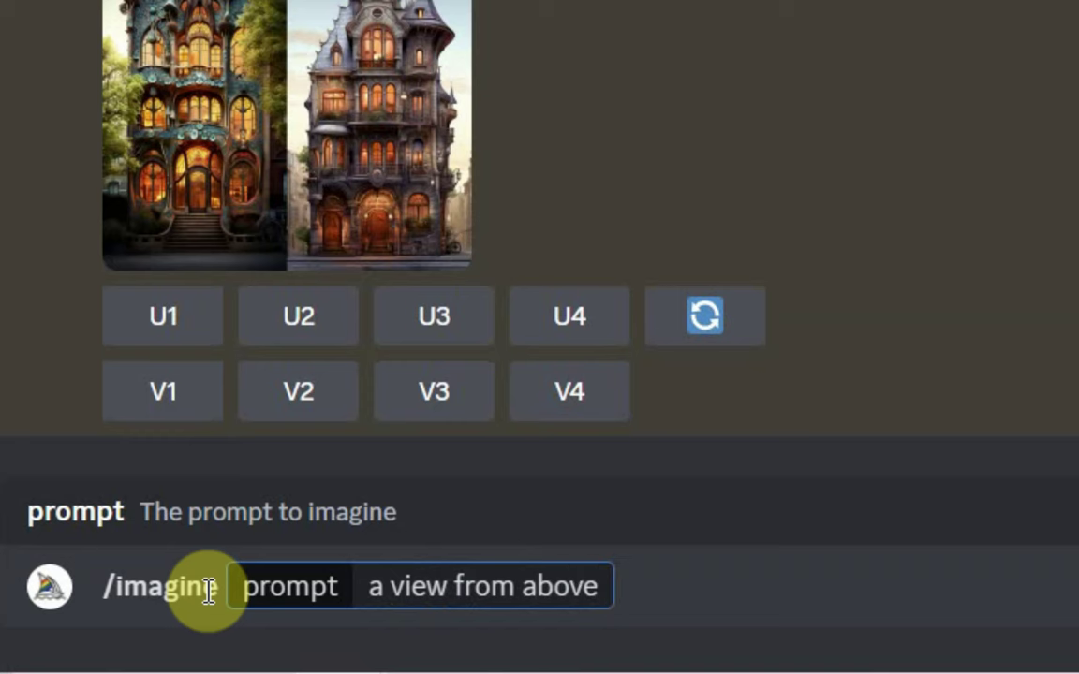
pyautogui.write(' a b')
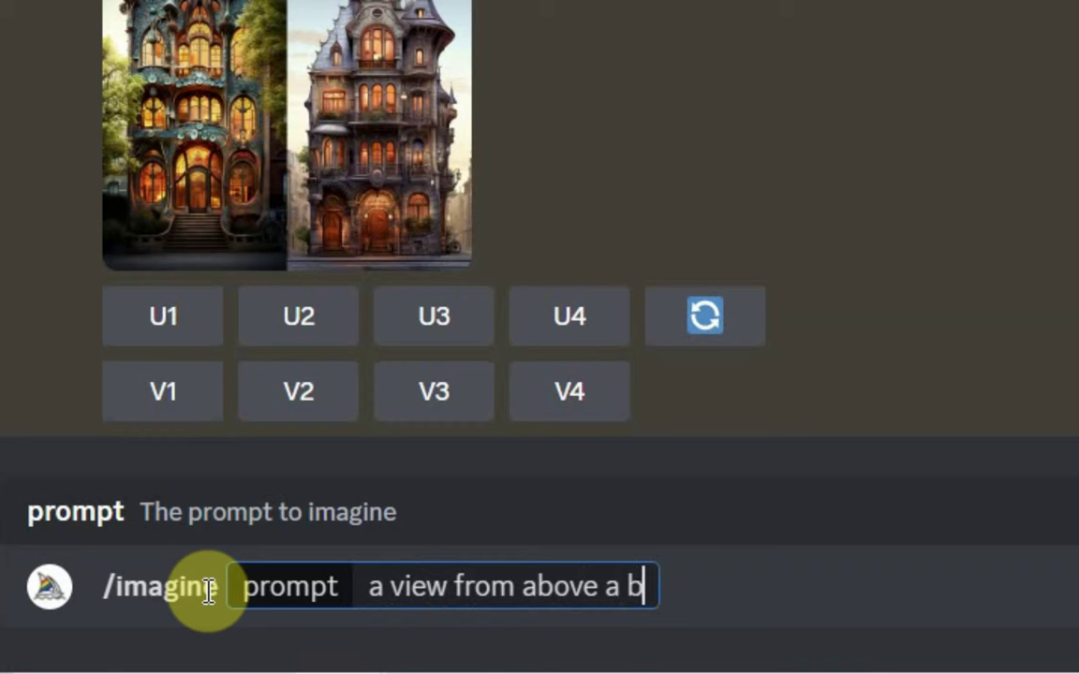
pyautogui.write('eautif')
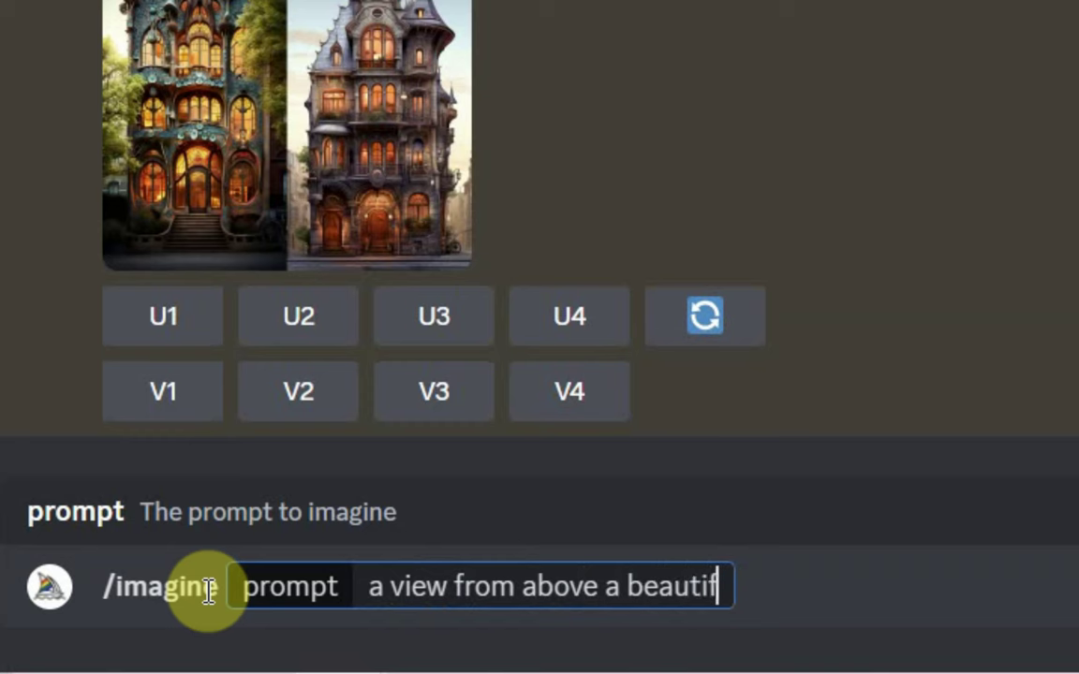
pyautogui.write('ul bu')
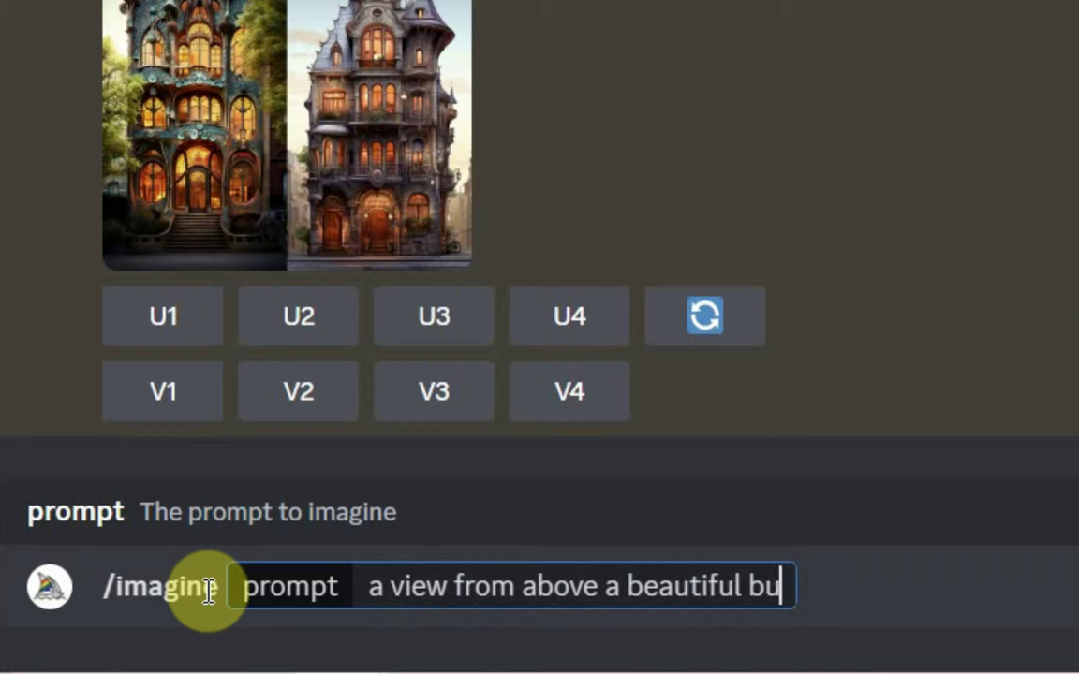
pyautogui.write('ilding')
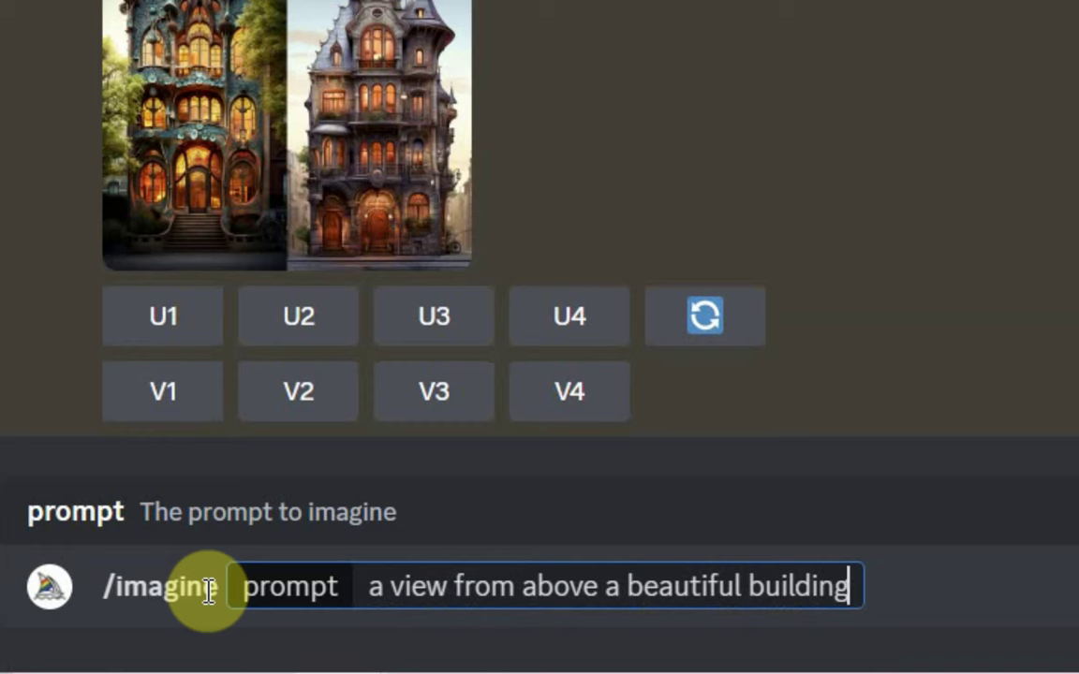
pyautogui.write('--ar')
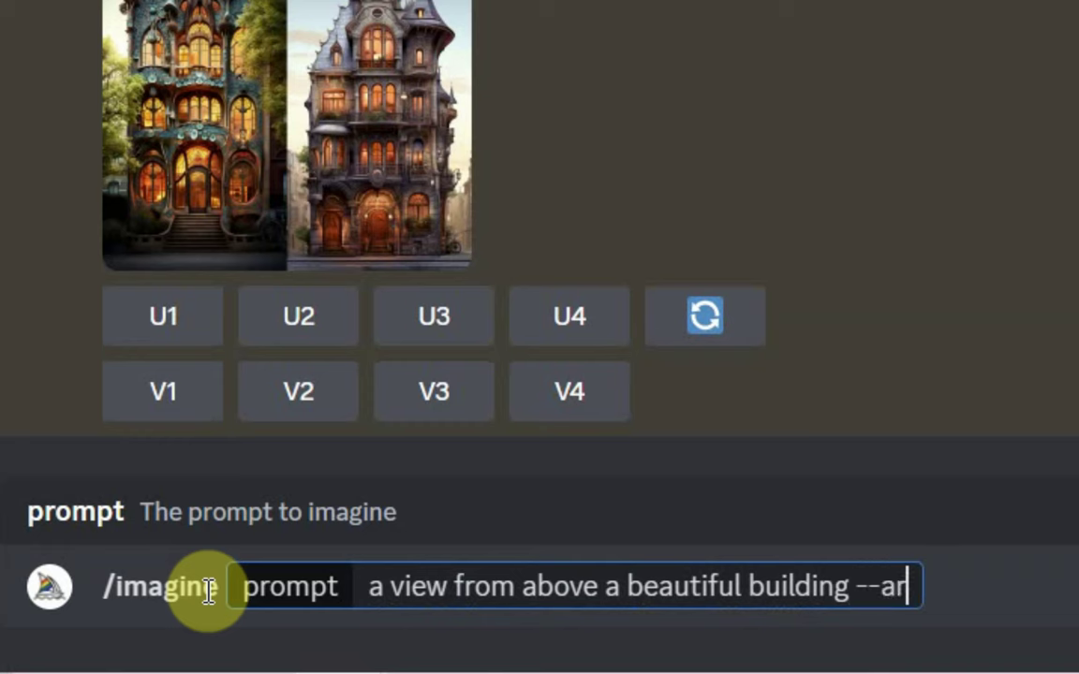
pyautogui.write(' 9')
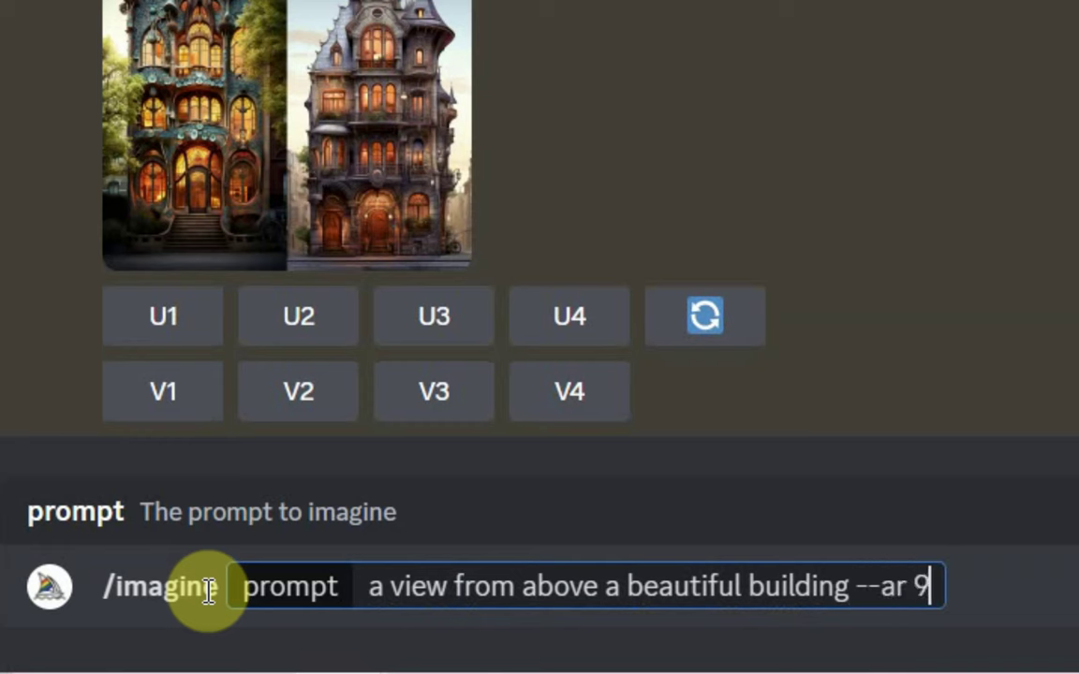
pyautogui.write(':16')
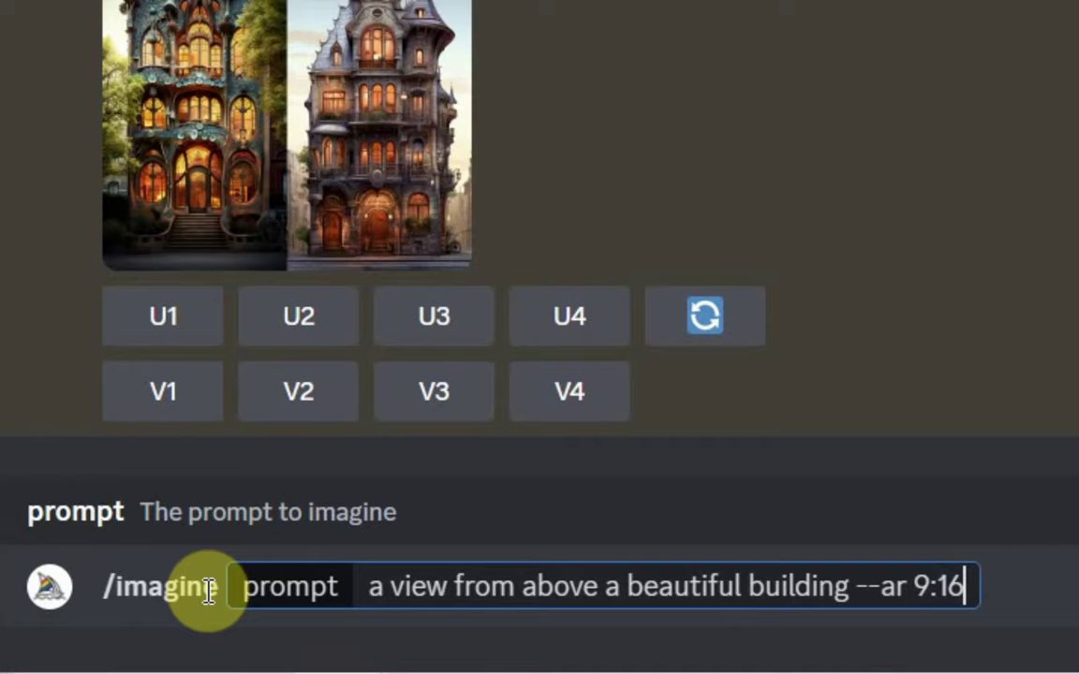
pyautogui.press('Return')
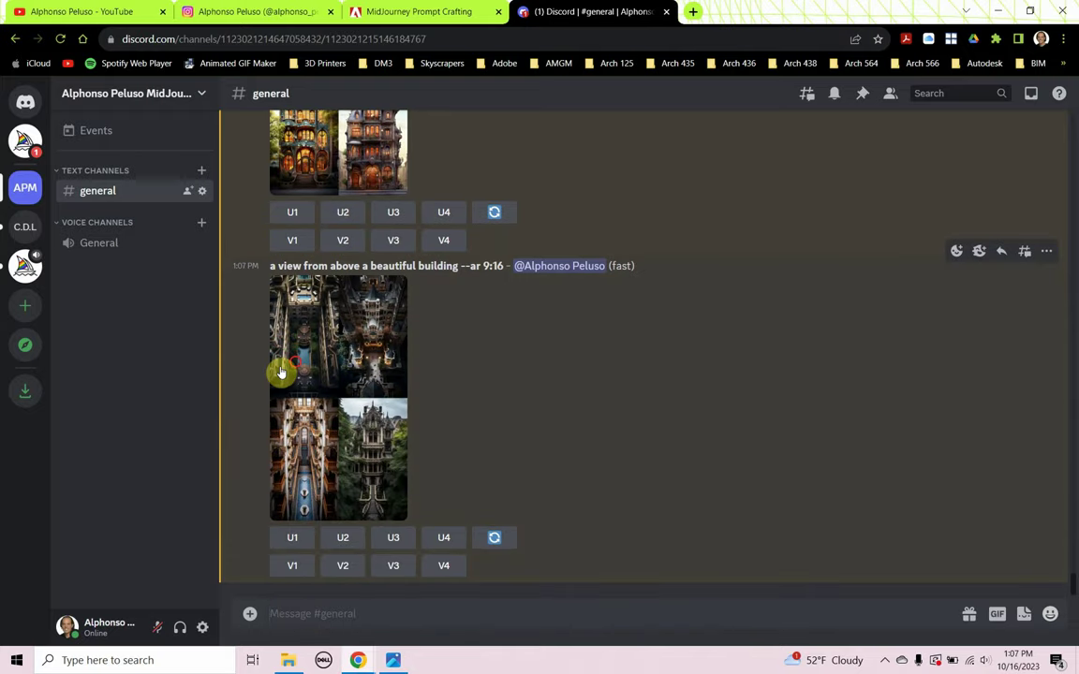
# - View the generated "a view from above a beautiful building" grid at full size in a separate browser tab and return to the channel
pyautogui.click(297, 367)
pyautogui.click(375, 380)
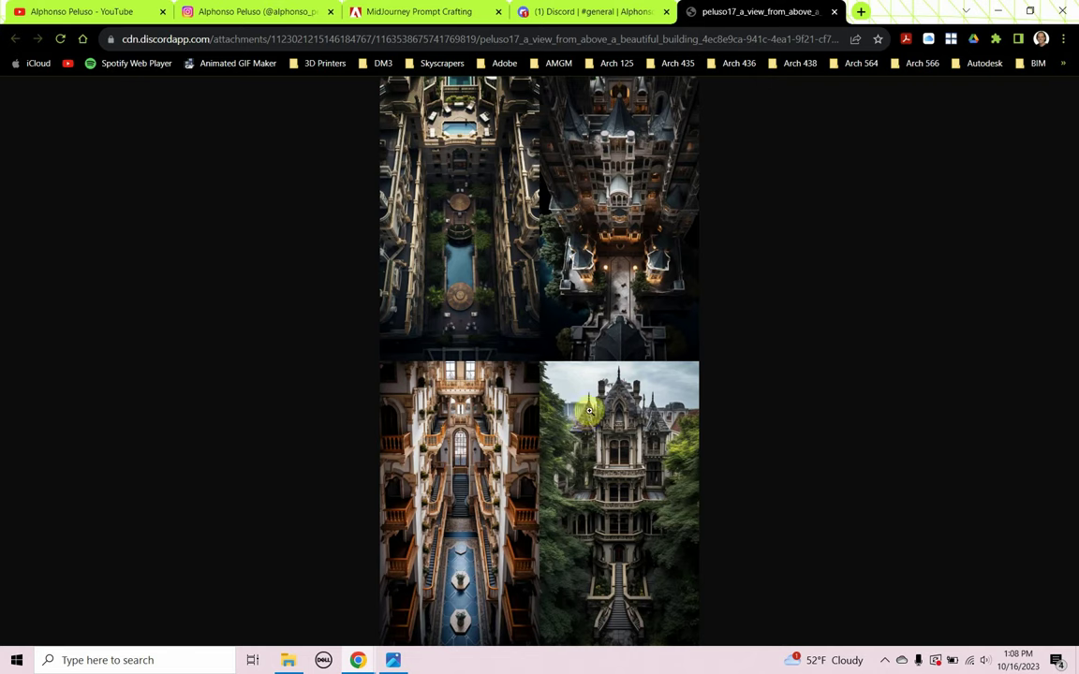
pyautogui.click(834, 13)
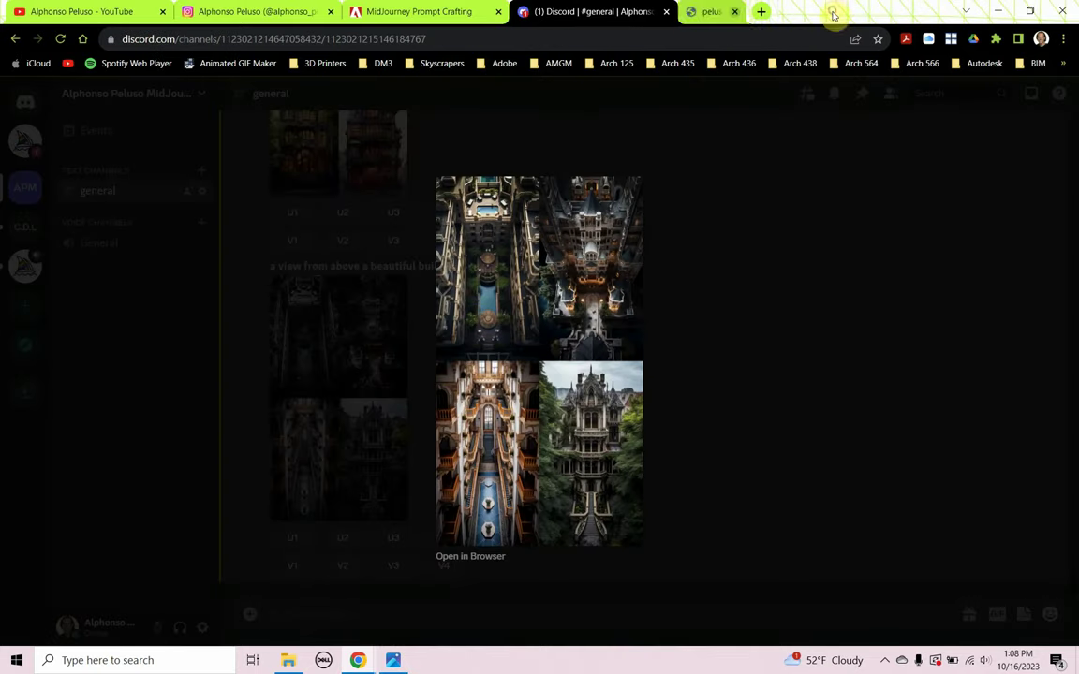
pyautogui.click(751, 311)
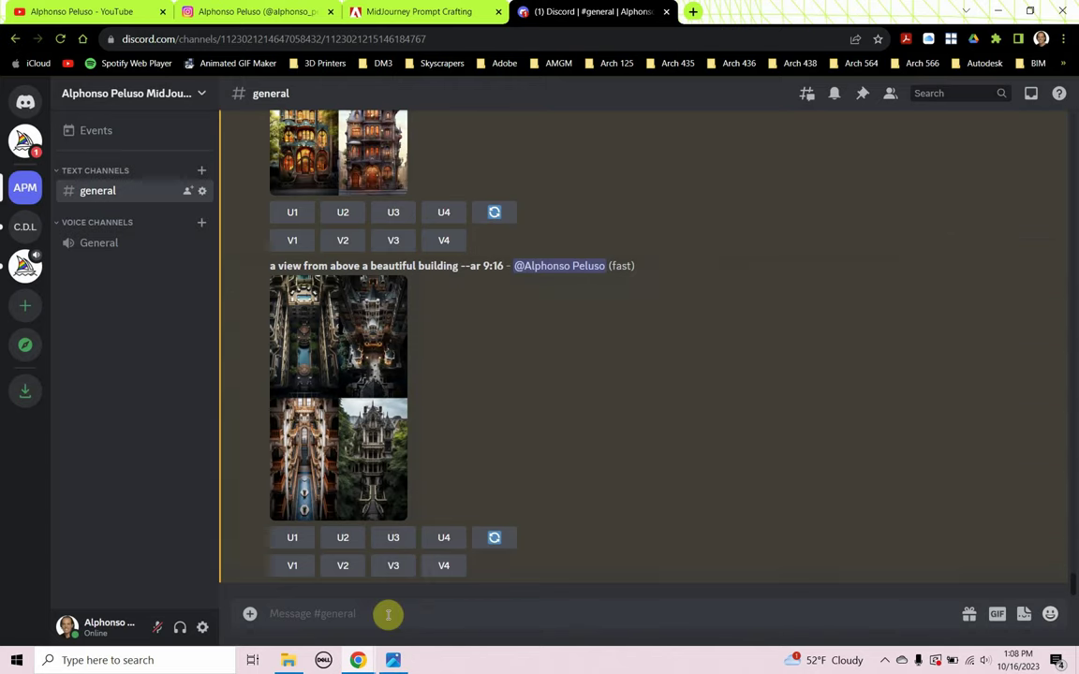
# - Submit an /imagine command with the prompt "a view from above a beautiful building in the style of UN Studio Architects --ar 9:16"
pyautogui.write('/imagi')
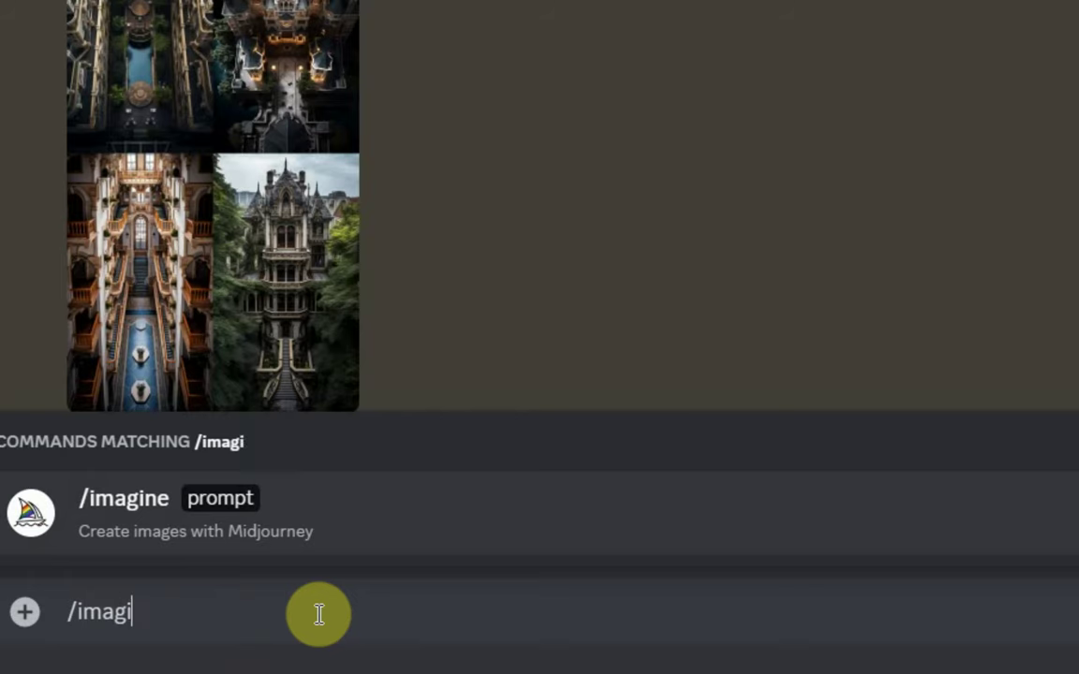
pyautogui.write('ne')
pyautogui.press('Tab')
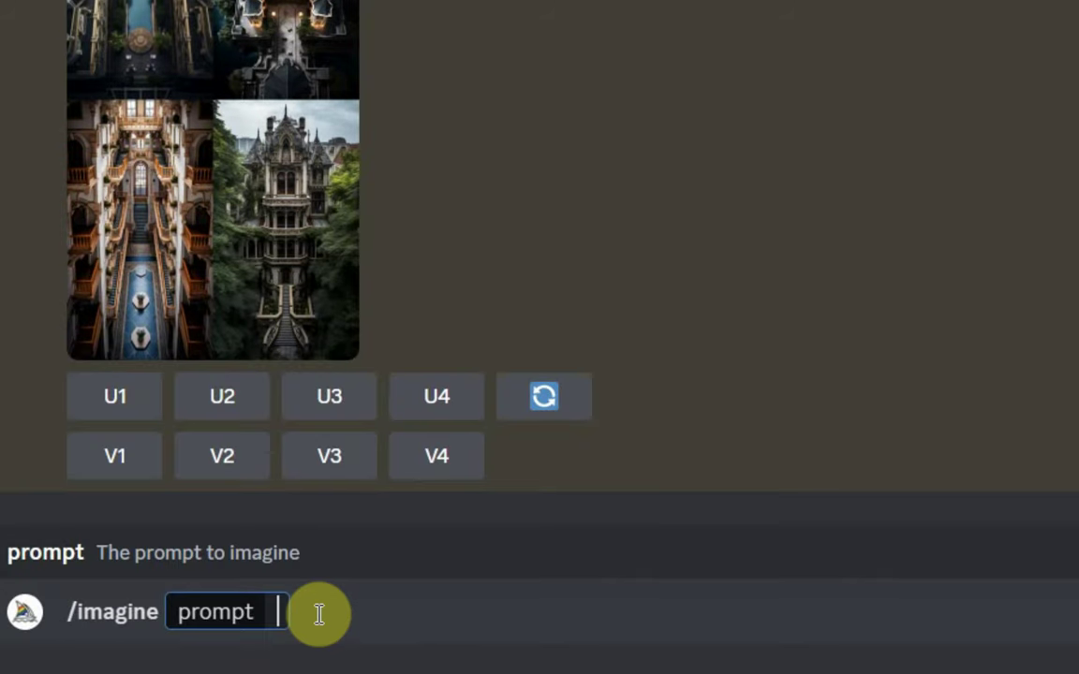
pyautogui.write('a vi')
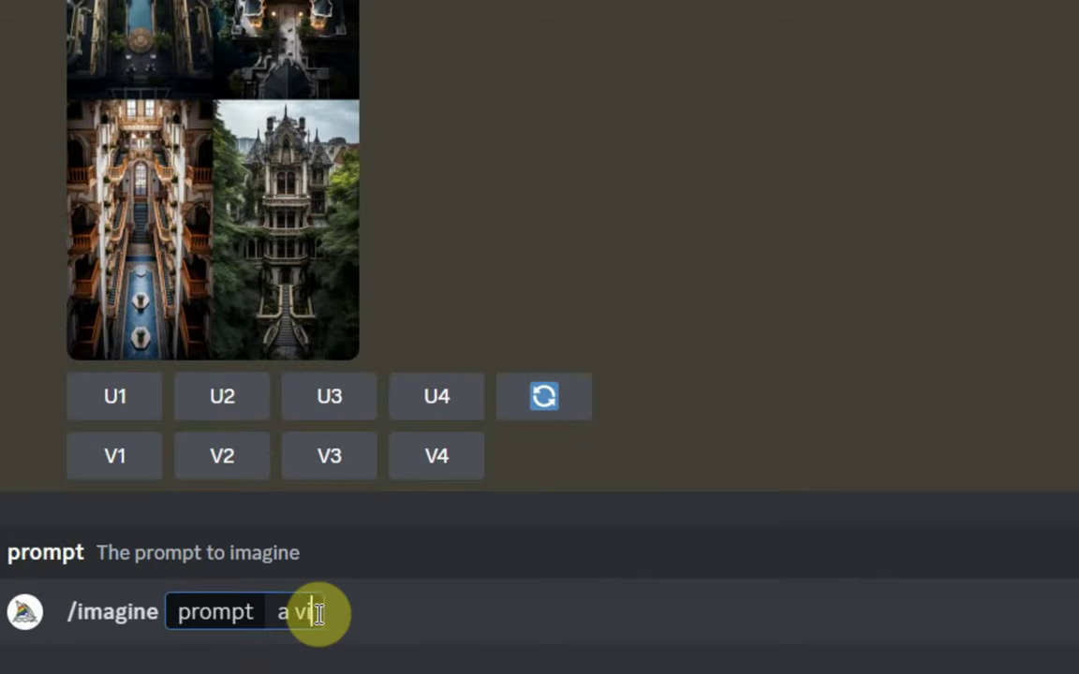
pyautogui.write('ew from a')
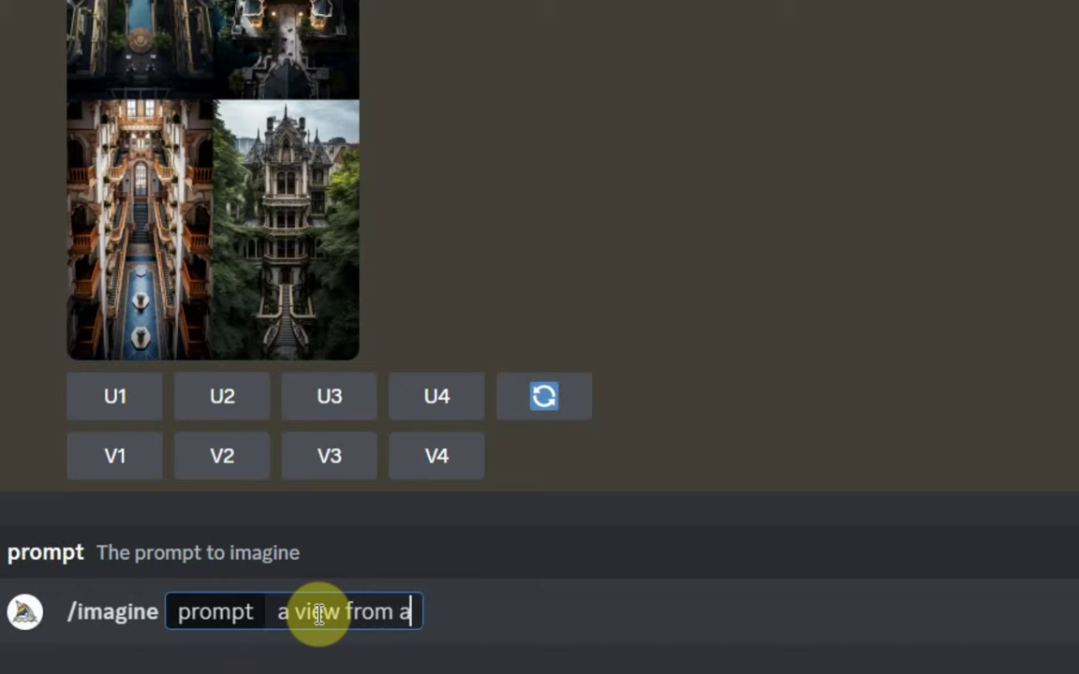
pyautogui.write('bove')
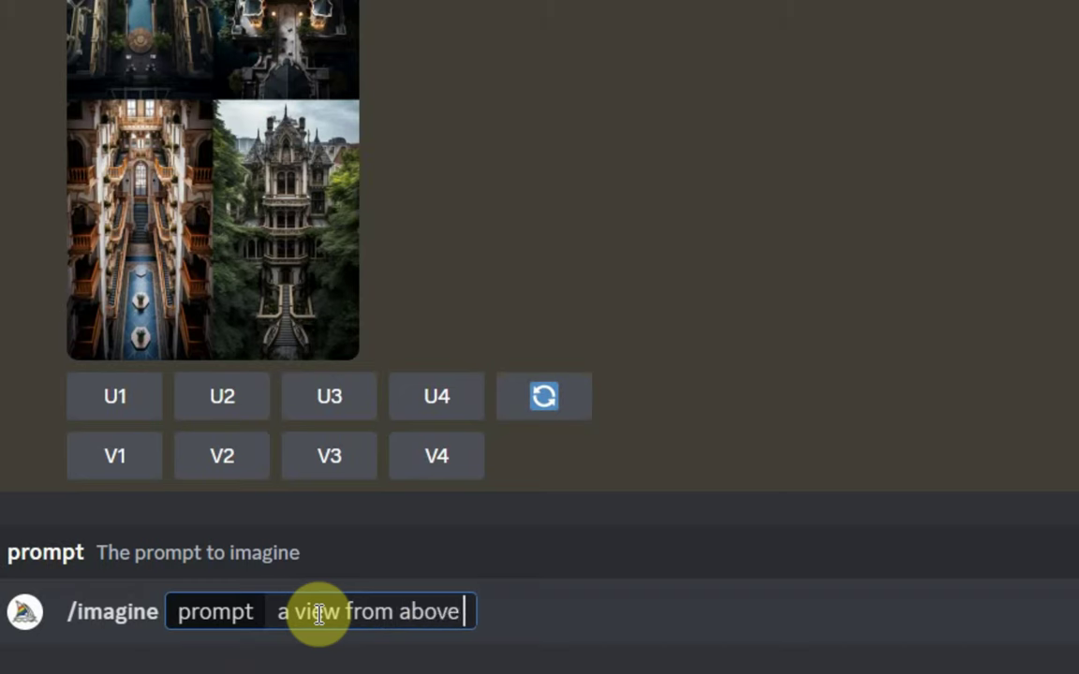
pyautogui.write(' a b')
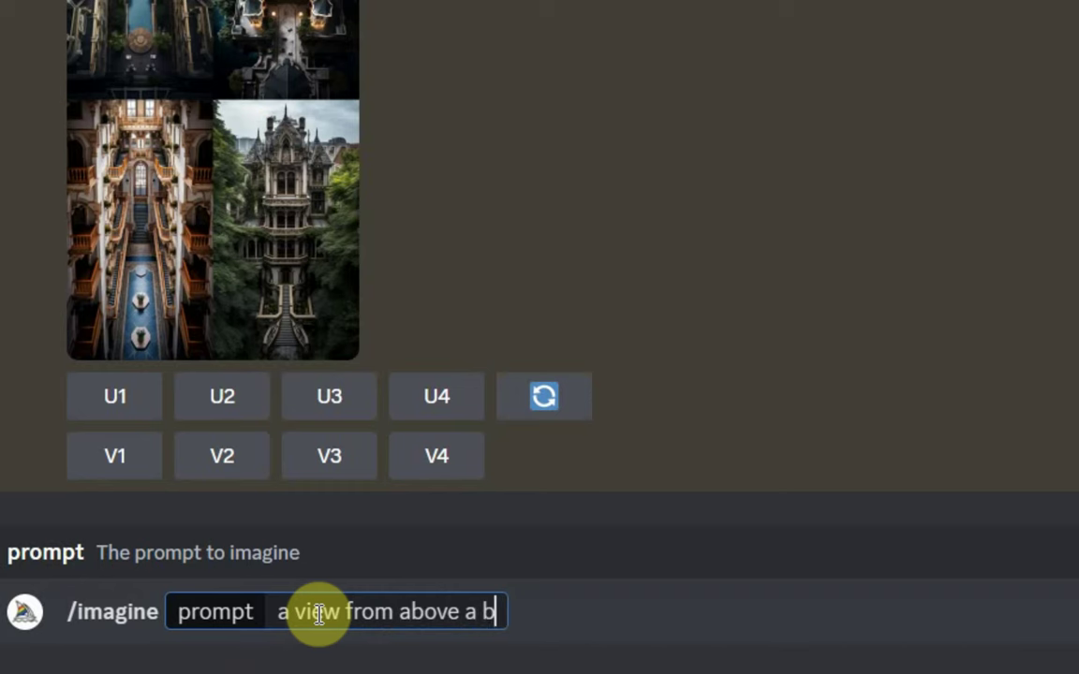
pyautogui.write('eautif')
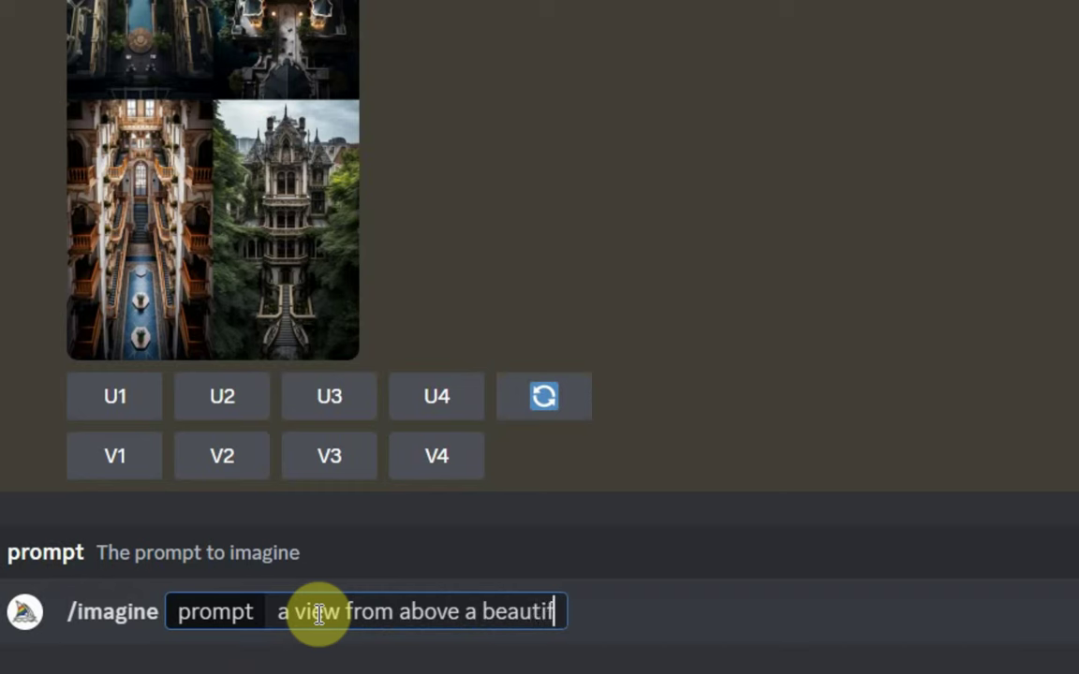
pyautogui.write('ul bui')
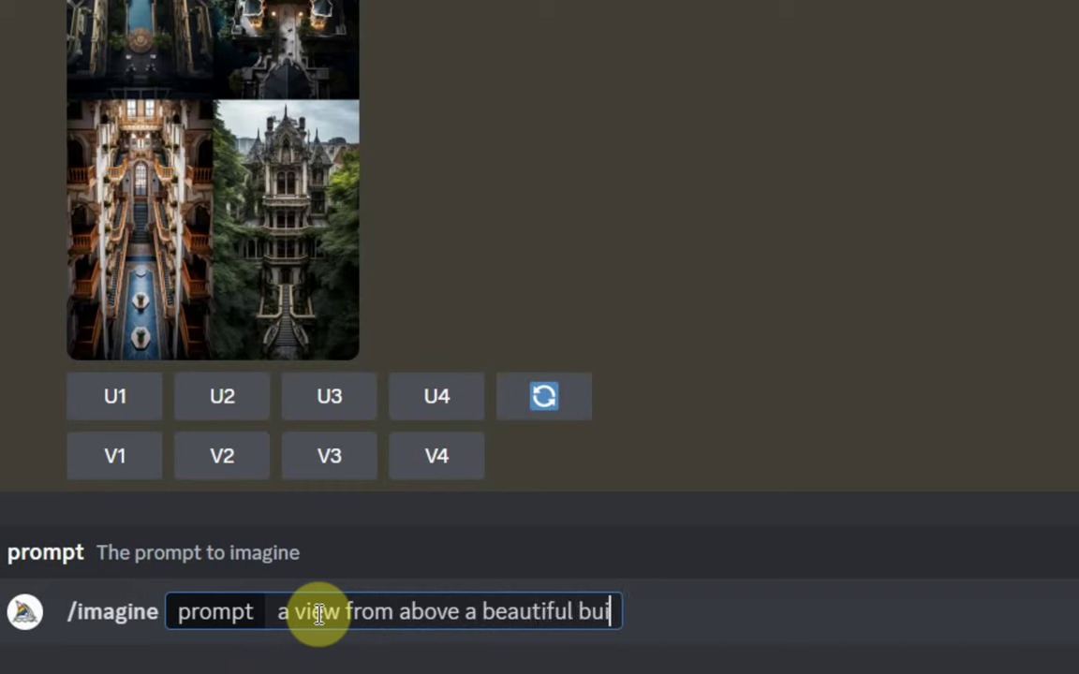
pyautogui.write('lding')
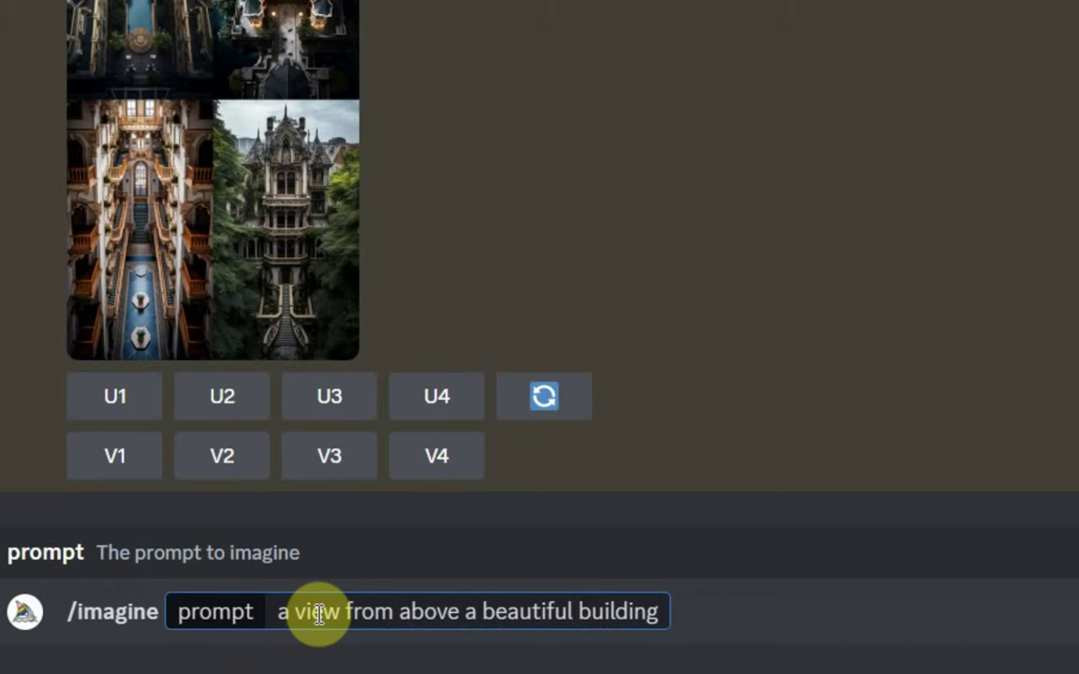
pyautogui.write(' in the s')
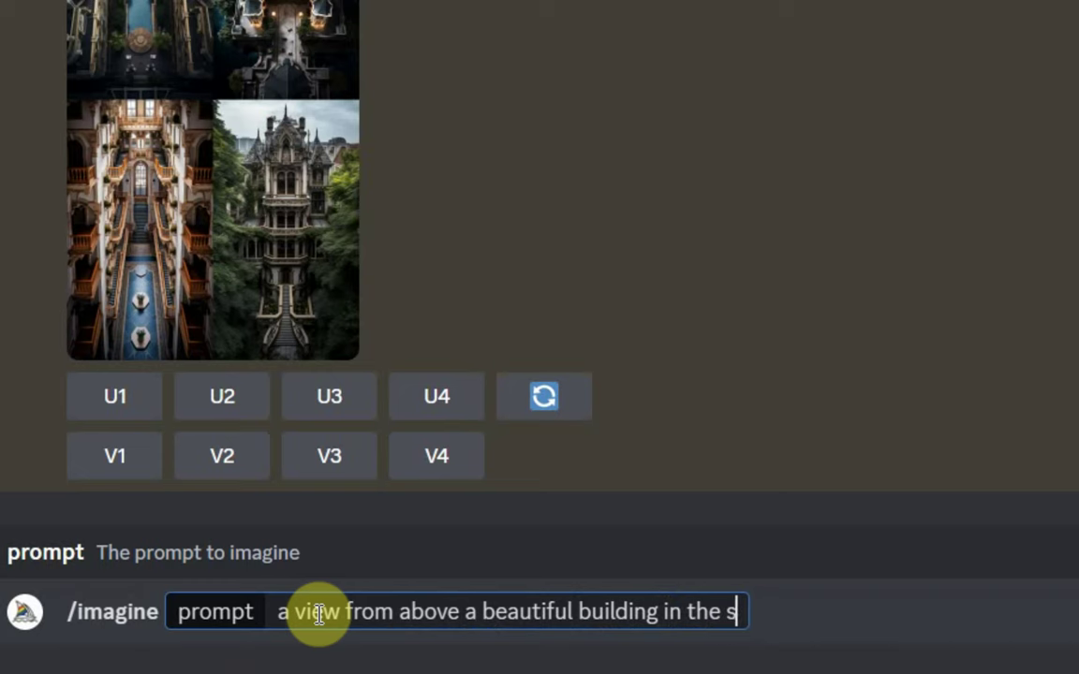
pyautogui.write('tyle of UN')
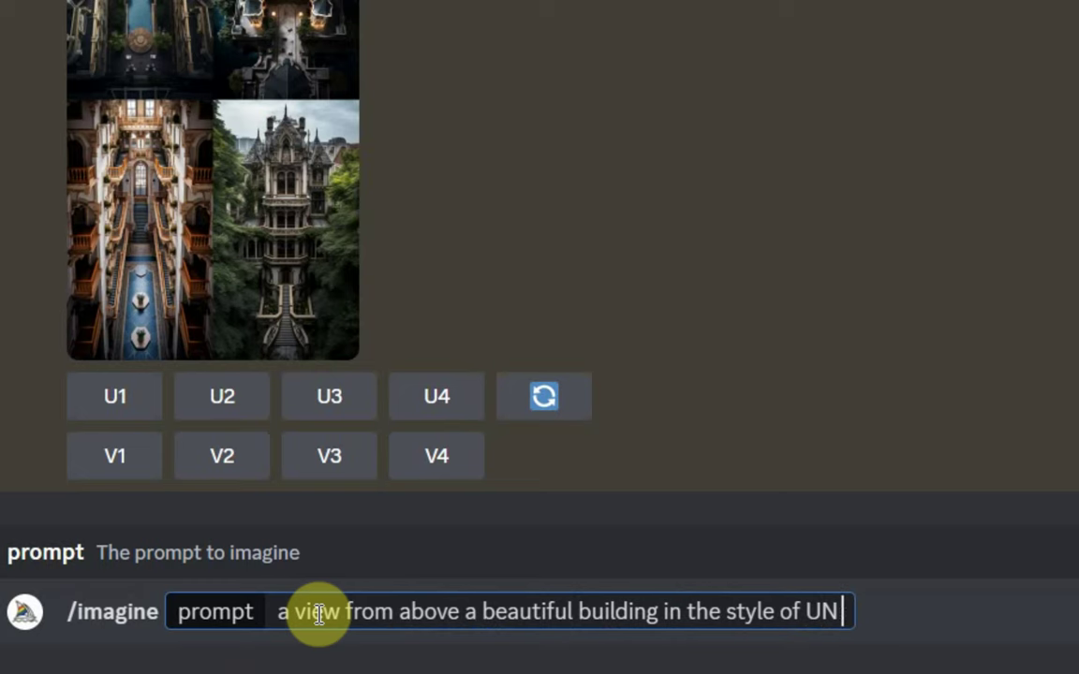
pyautogui.write(' Studio')
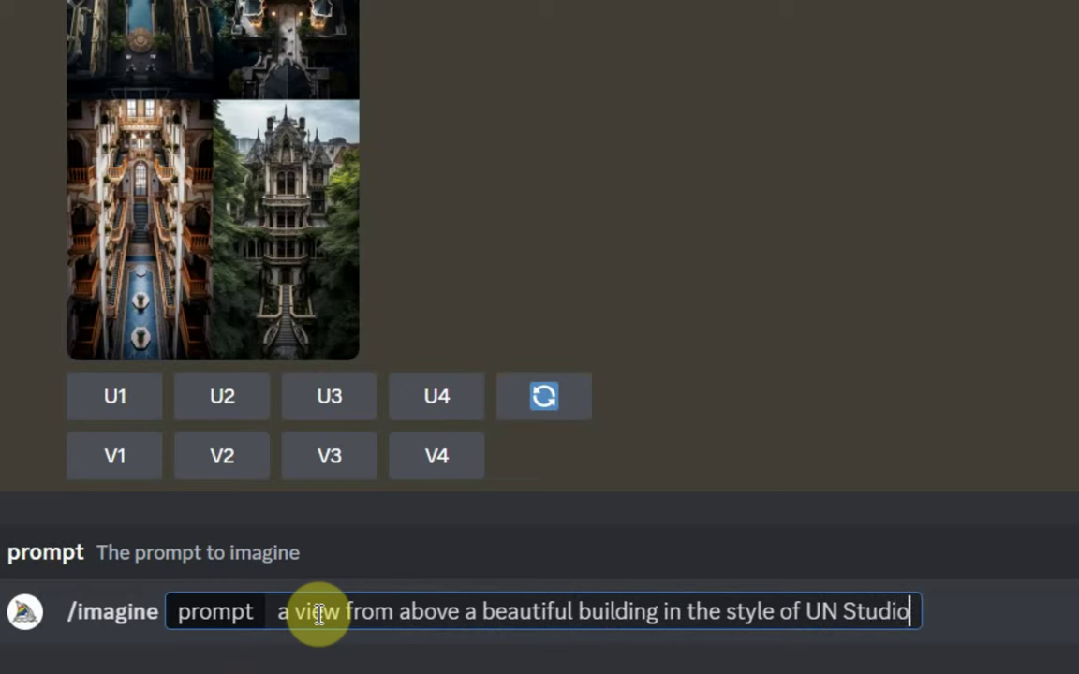
pyautogui.write(' Arc')
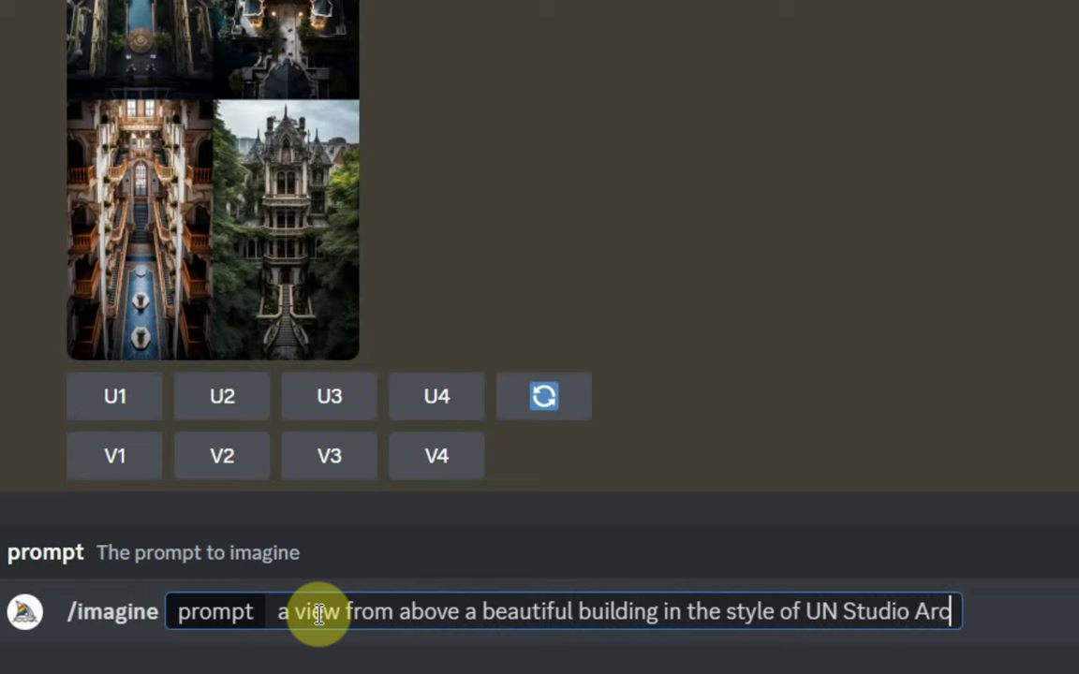
pyautogui.write('hitect')
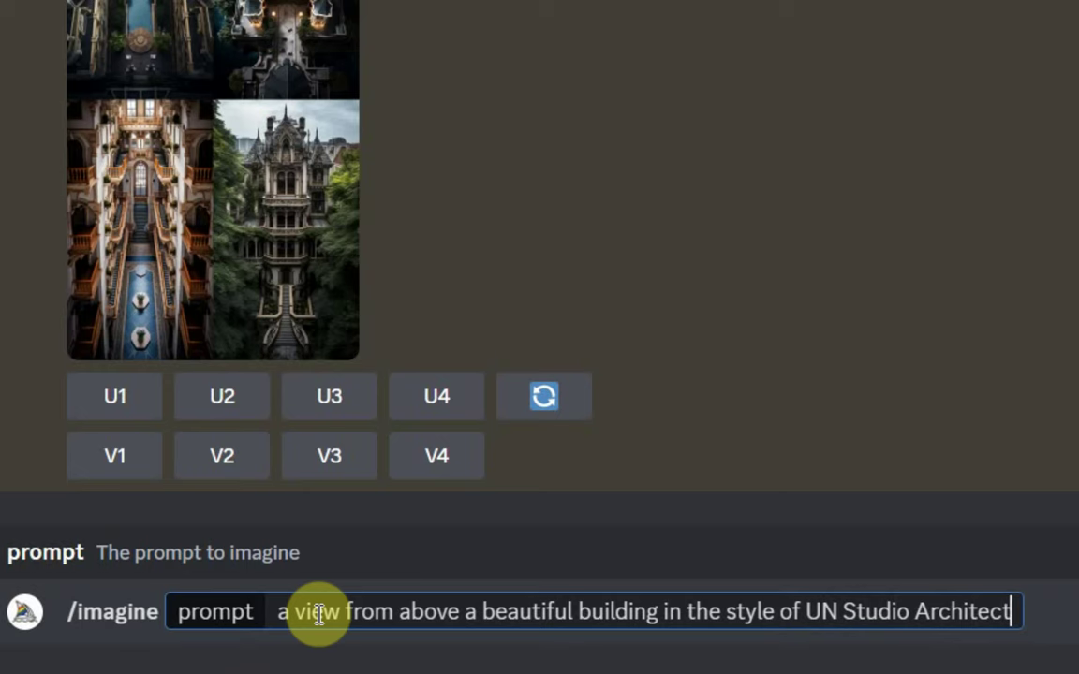
pyautogui.write('s')
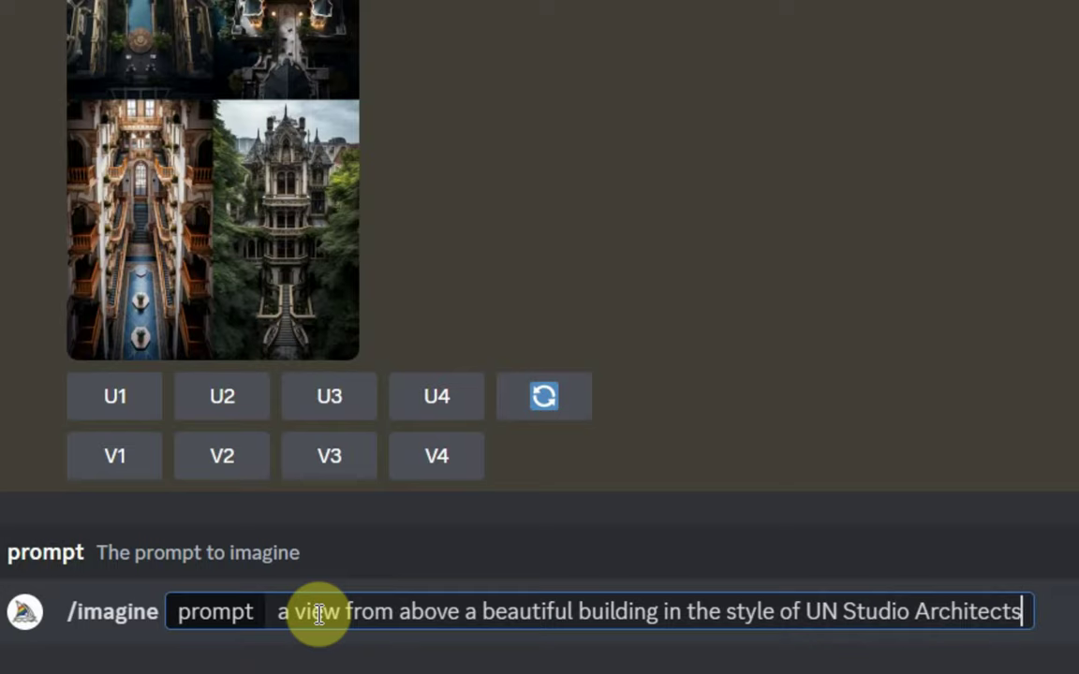
pyautogui.write('--ar 9:1')
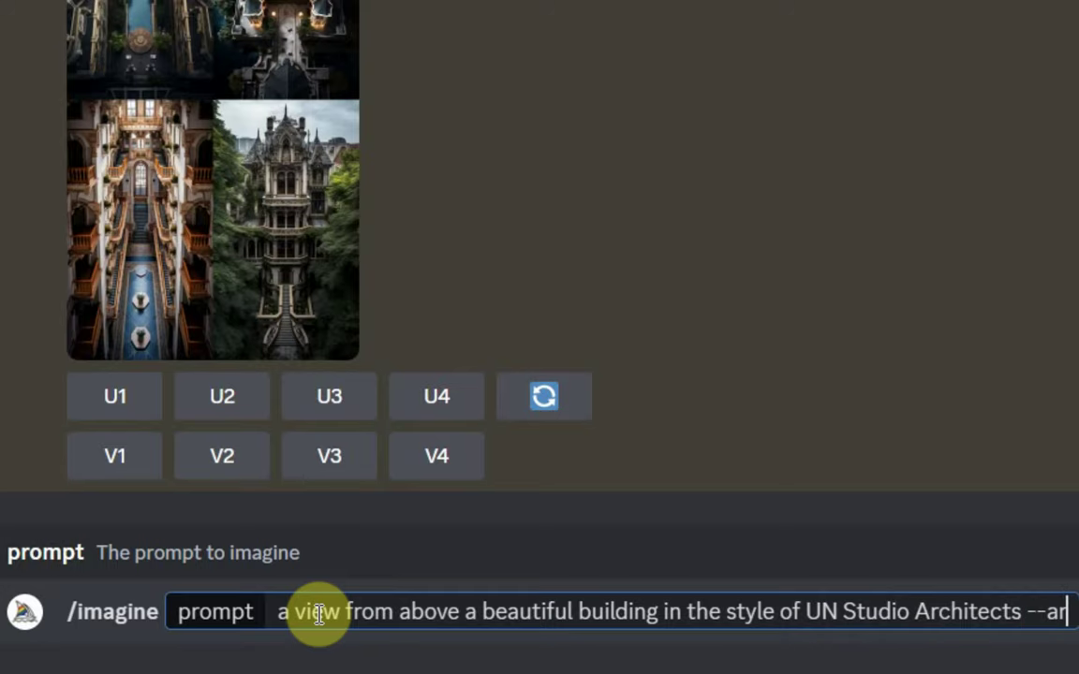
pyautogui.write('6')
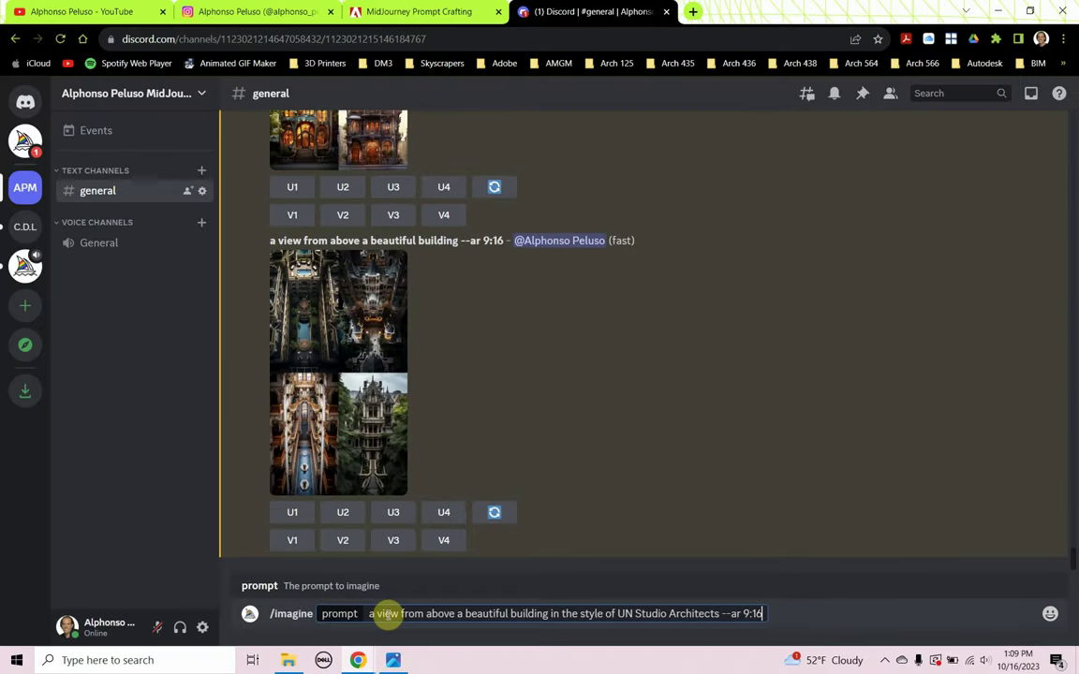
pyautogui.press('Return')
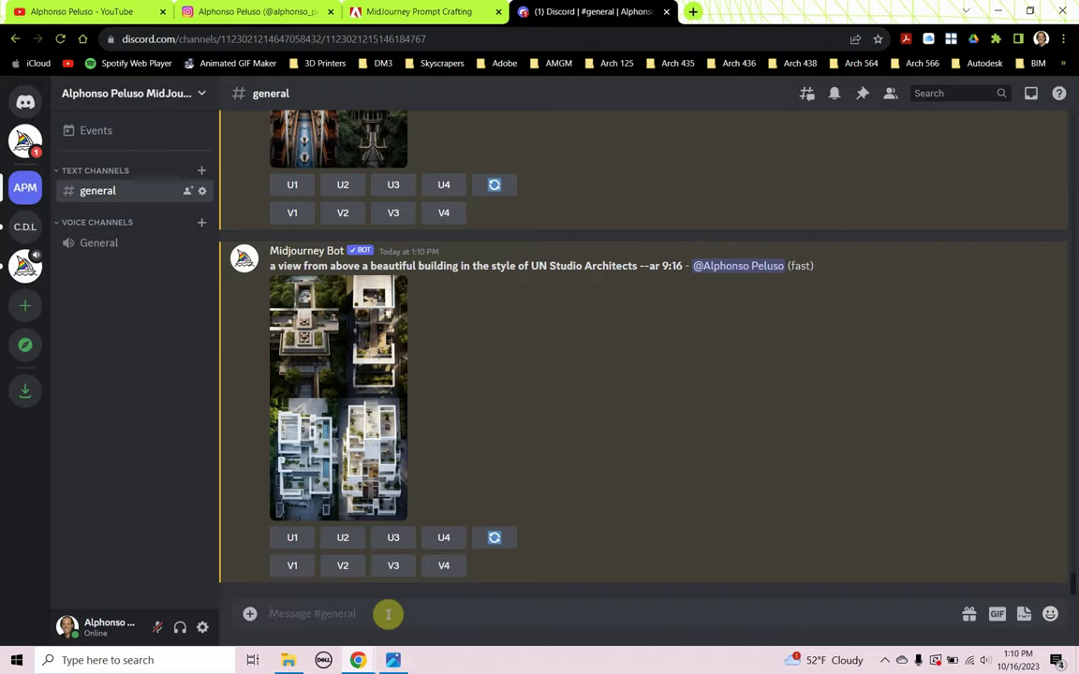
# - View the generated UN Studio Architects image grid at full size in a separate browser tab and return to the channel
pyautogui.click(348, 412)
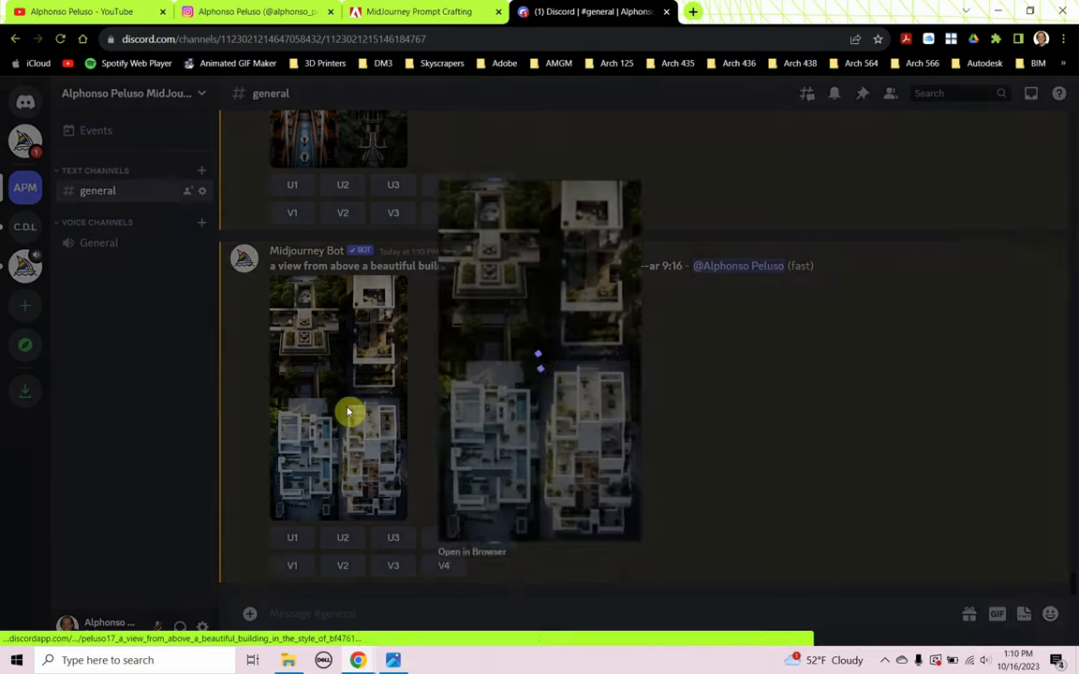
pyautogui.click(361, 408)
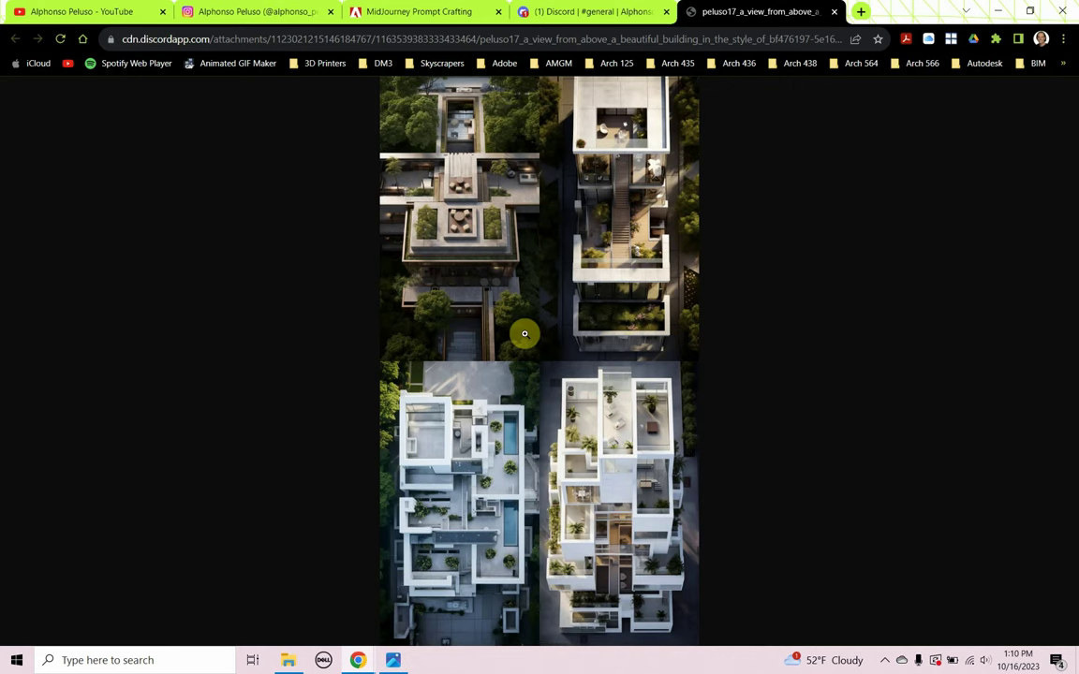
pyautogui.click(833, 11)
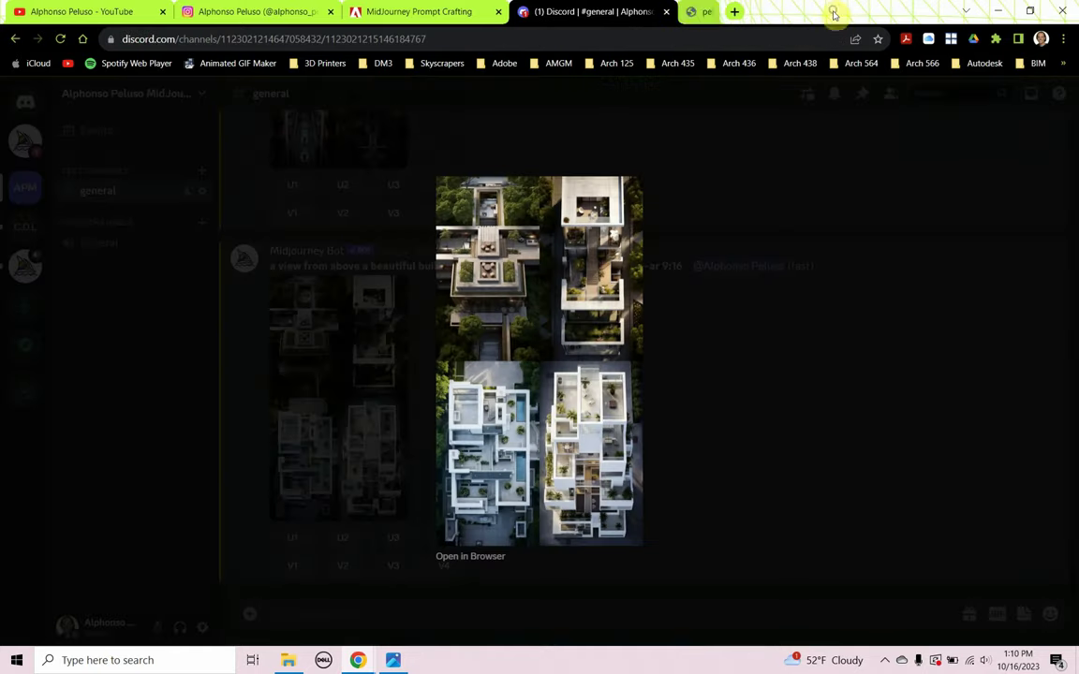
pyautogui.click(791, 321)
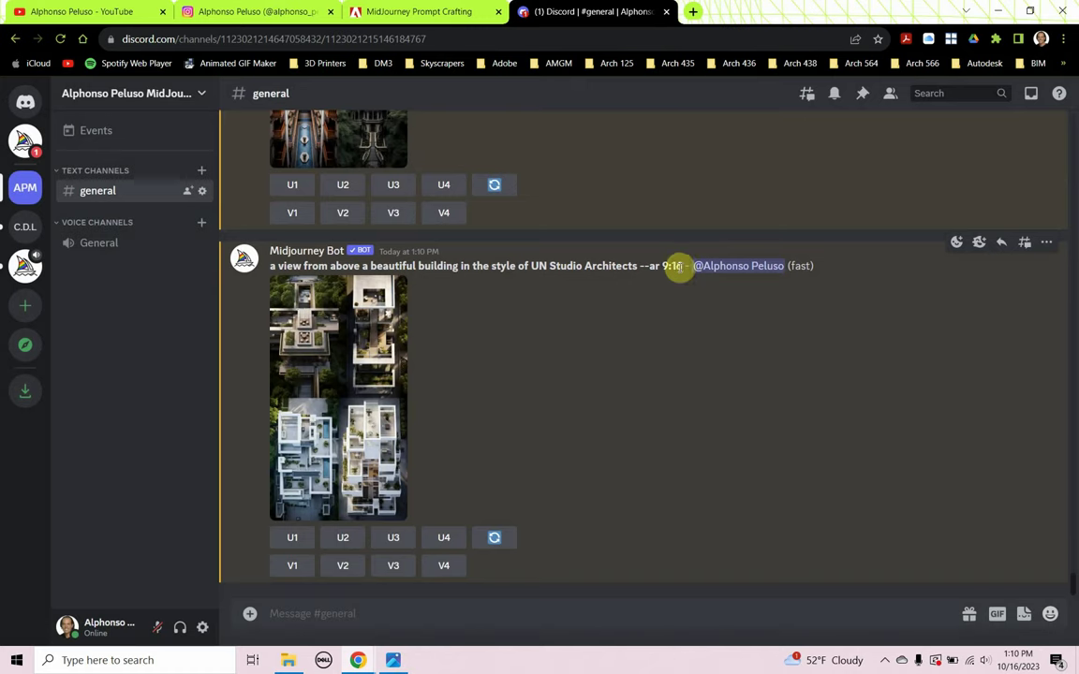
# - Copy the prompt text "a view from above a beautiful building in the style of UN Studio Architects --ar 9:16" and submit it in another /imagine command
pyautogui.moveTo(682, 265); pyautogui.dragTo(263, 269)
pyautogui.hotkey('ctrl', 'c')
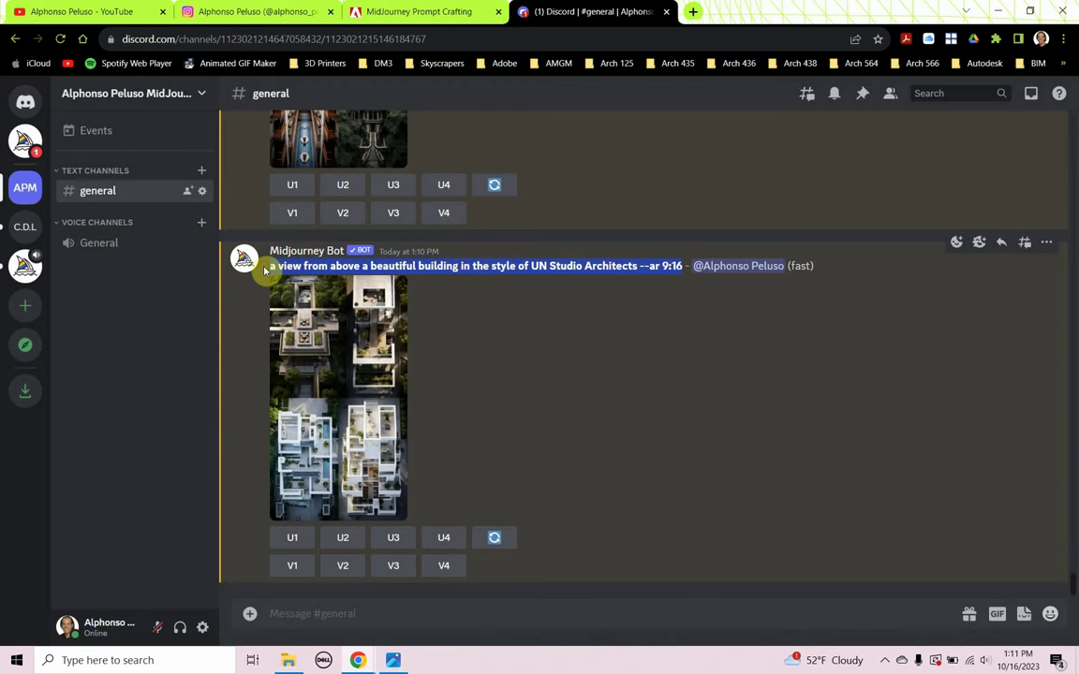
pyautogui.click(366, 613)
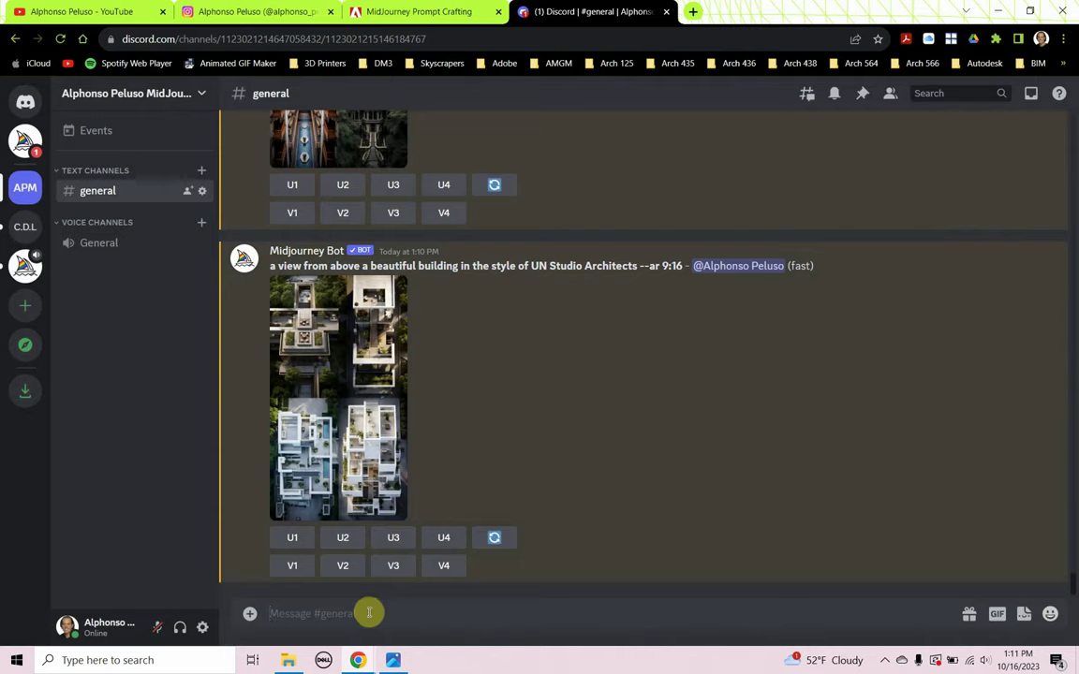
pyautogui.write('/imqagine')
pyautogui.press('BackSpace')
pyautogui.press('BackSpace')
pyautogui.press('BackSpace')
pyautogui.press('BackSpace')
pyautogui.press('BackSpace')
pyautogui.press('BackSpace')
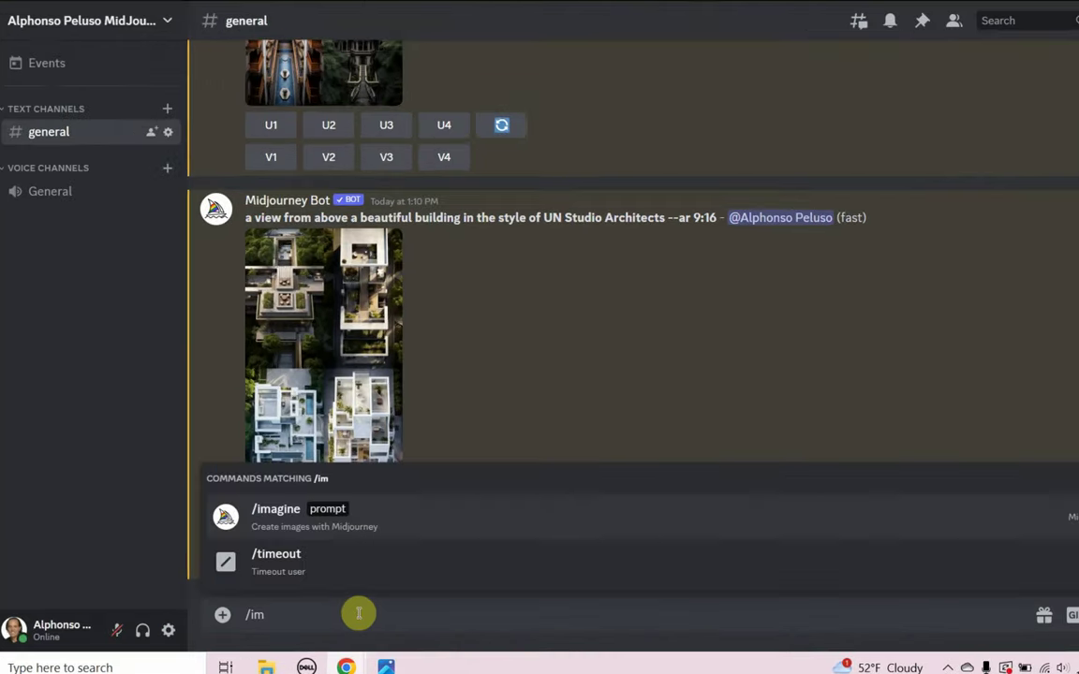
pyautogui.write('agine')
pyautogui.press('Tab')
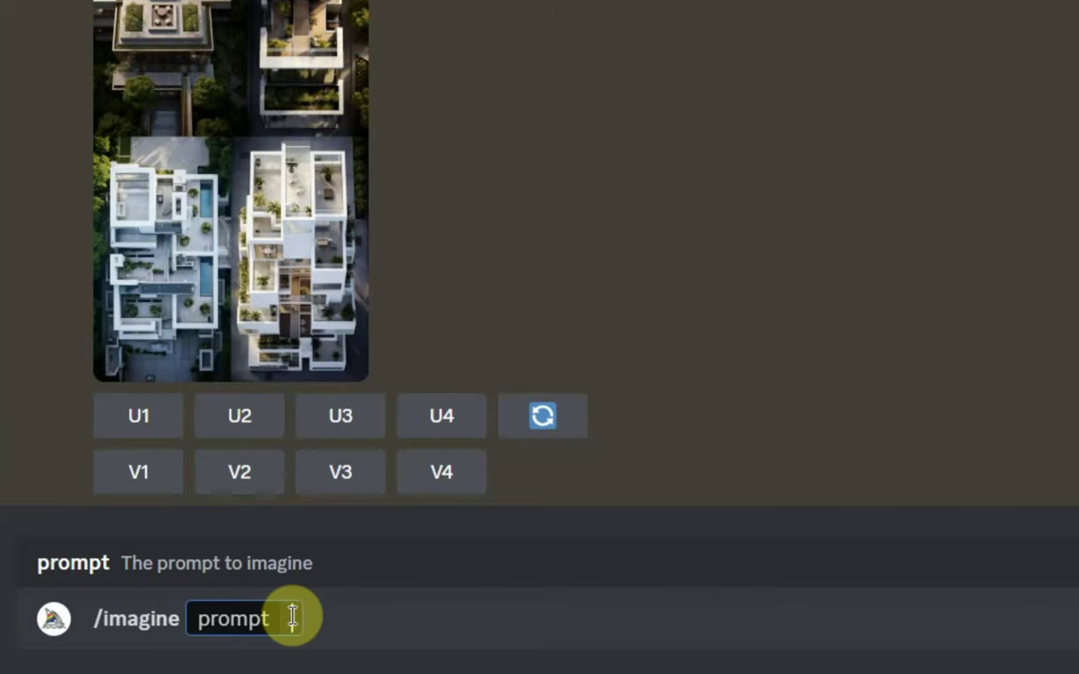
pyautogui.hotkey('ctrl', 'v')
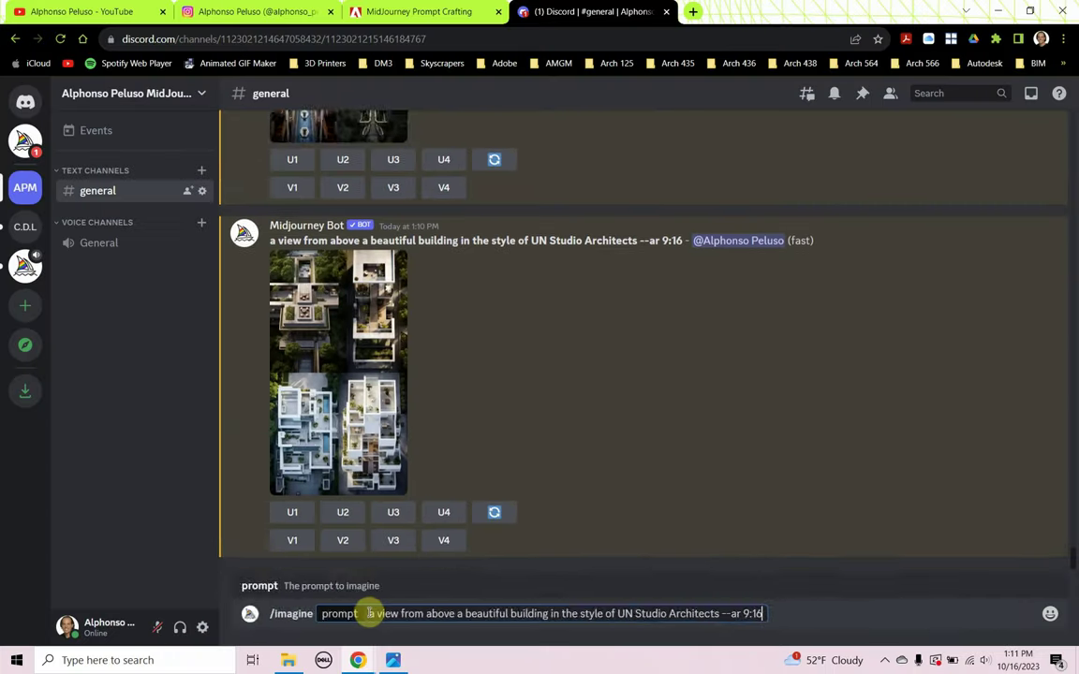
pyautogui.press('Return')
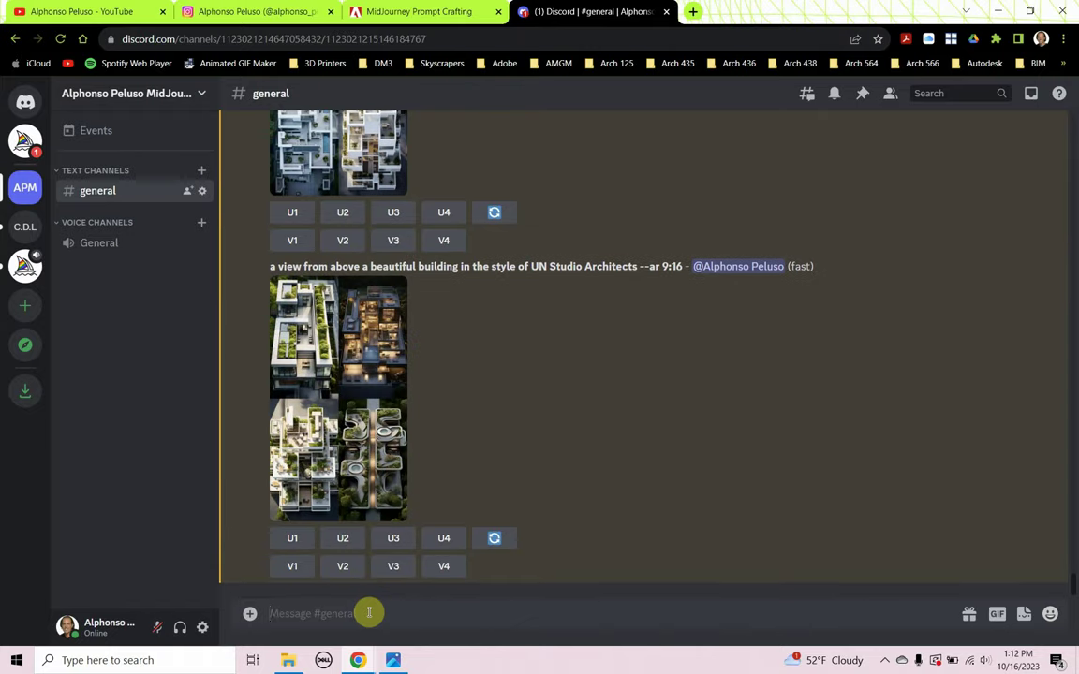
# - Open the second UN Studio Architects grid in a separate browser tab, examine its lower two buildings up close, and return to the channel
pyautogui.click(357, 353)
pyautogui.click(357, 353)
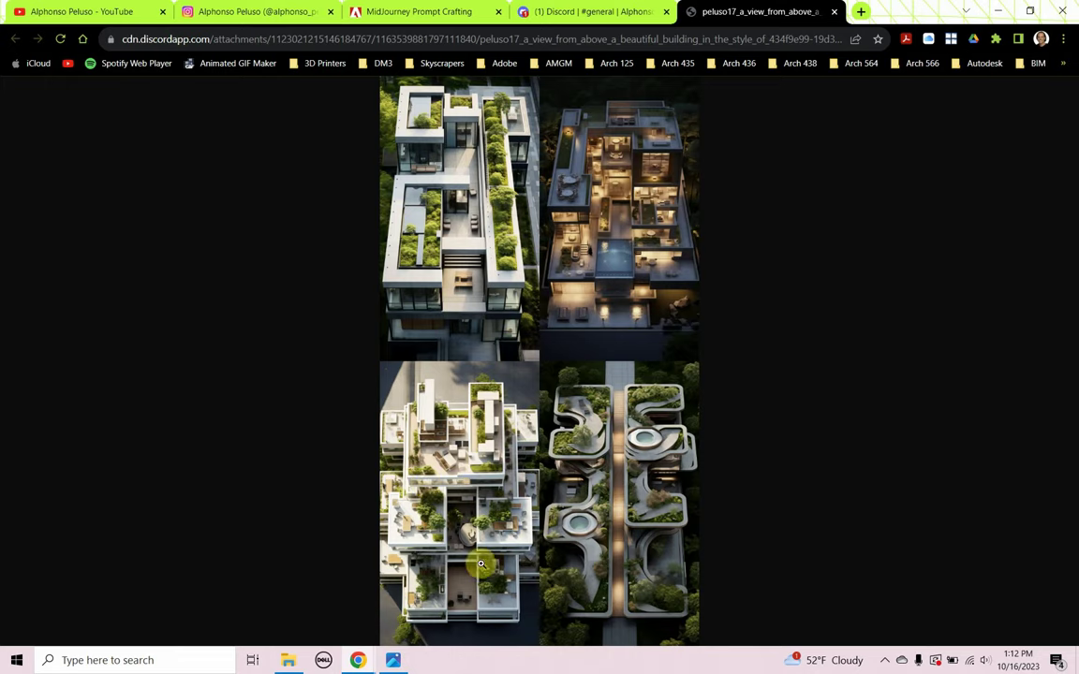
pyautogui.click(479, 519)
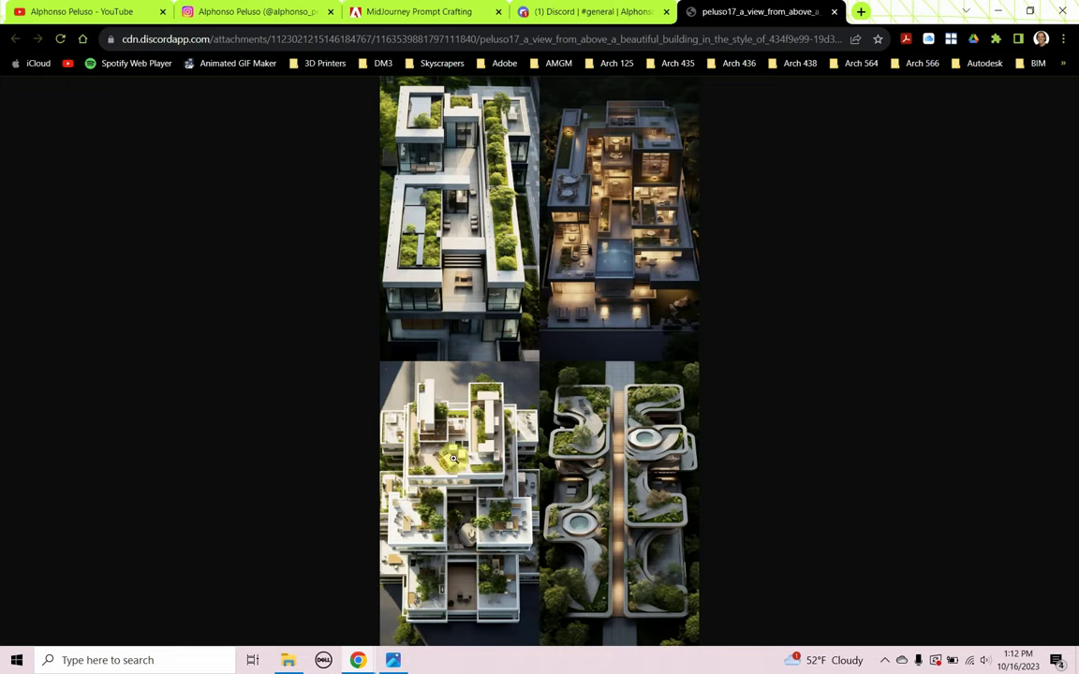
pyautogui.click(610, 478)
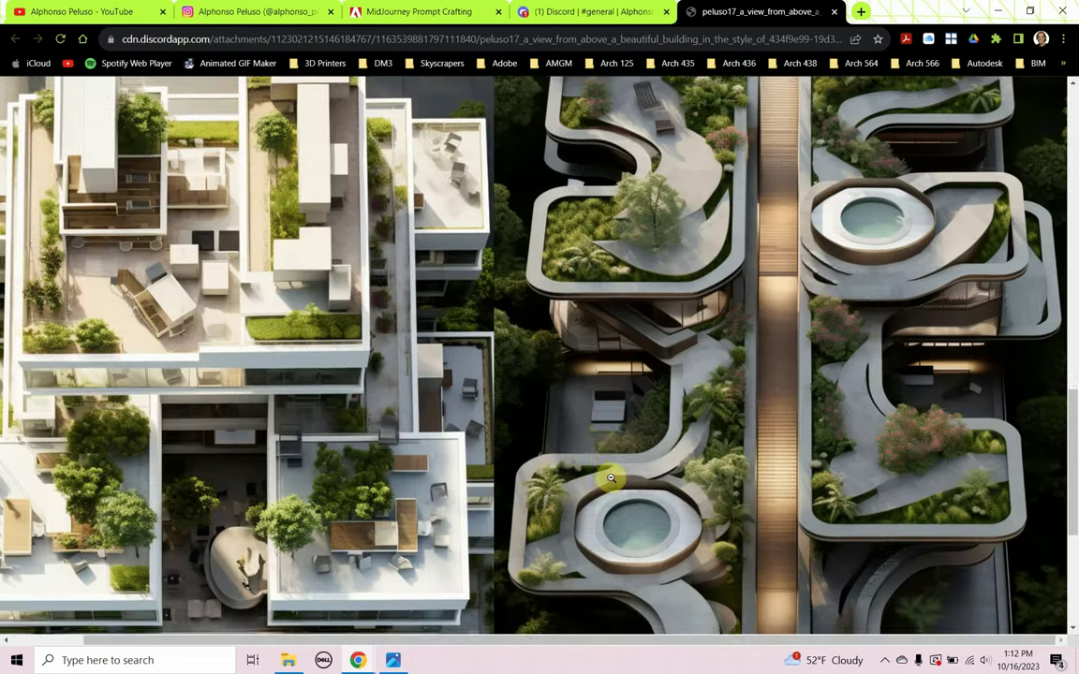
pyautogui.scroll(4, 609, 459)
pyautogui.scroll(-5, 608, 463)
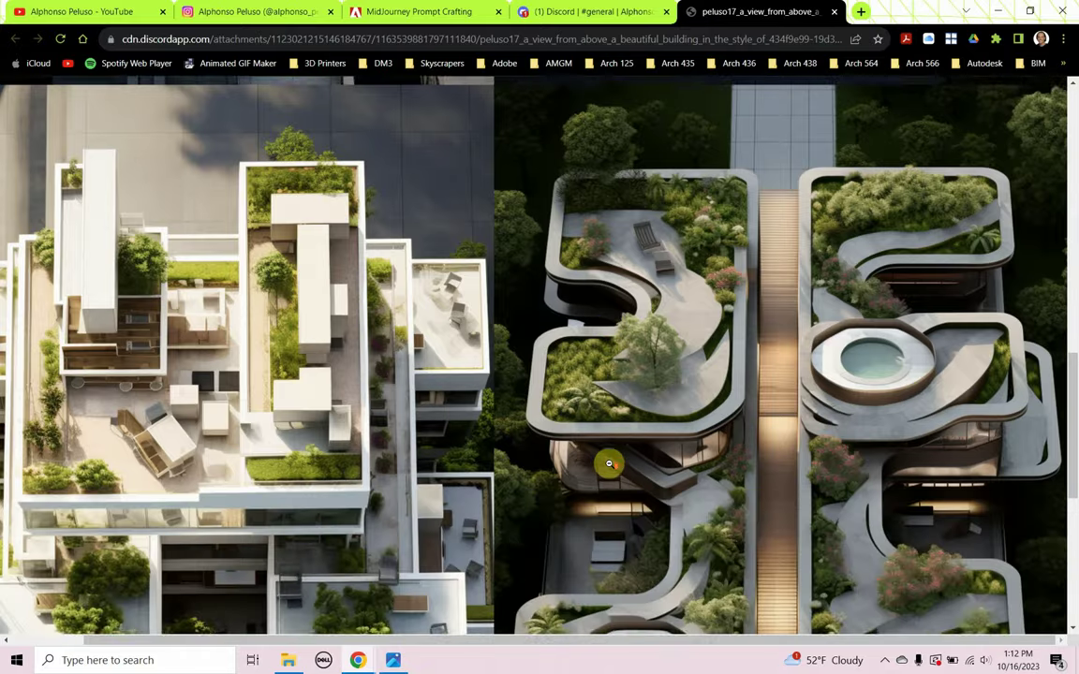
pyautogui.scroll(-2, 609, 463)
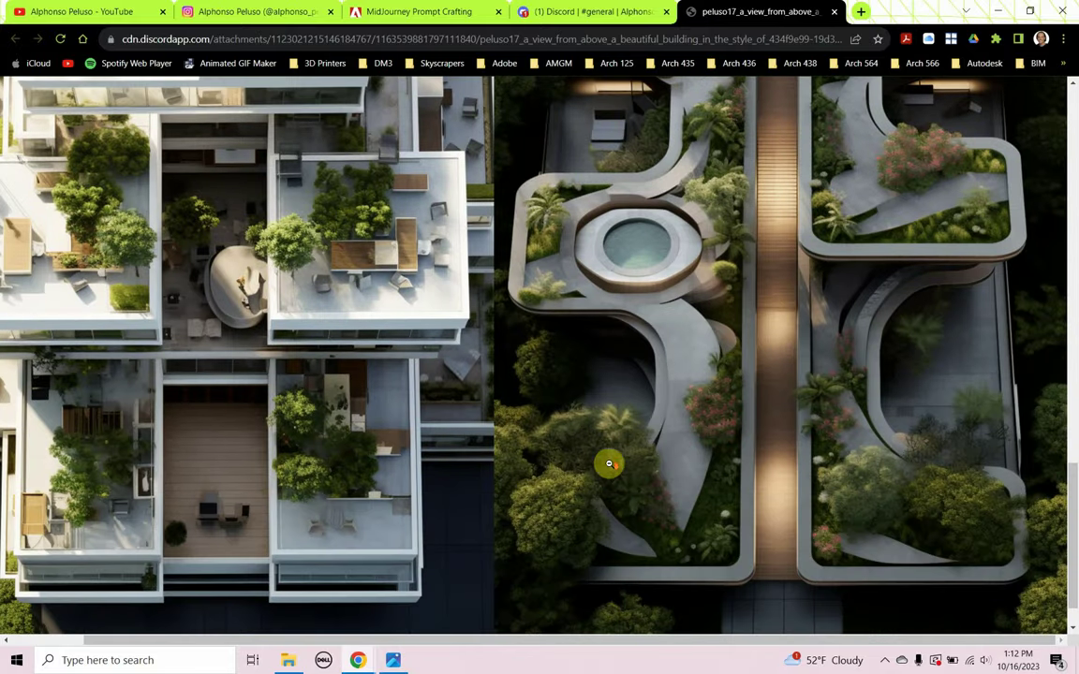
pyautogui.click(751, 357)
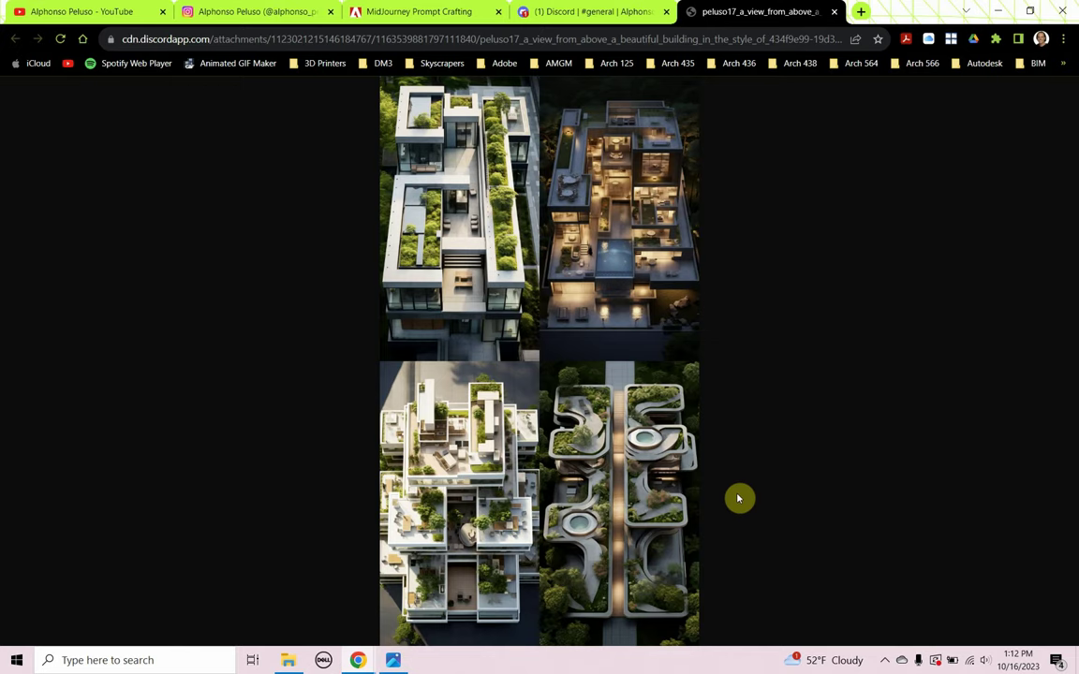
pyautogui.click(836, 13)
pyautogui.click(775, 316)
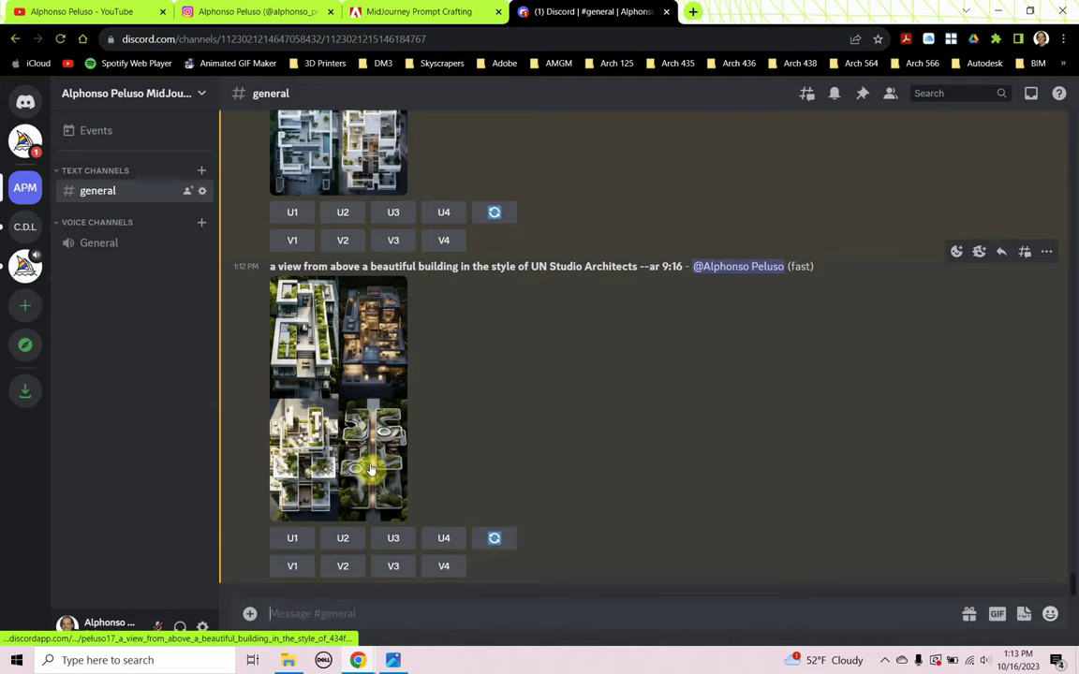
# - Upscale the fourth image of the latest UN Studio Architects grid and submit a strong variation of it with the same prompt
pyautogui.click(445, 542)
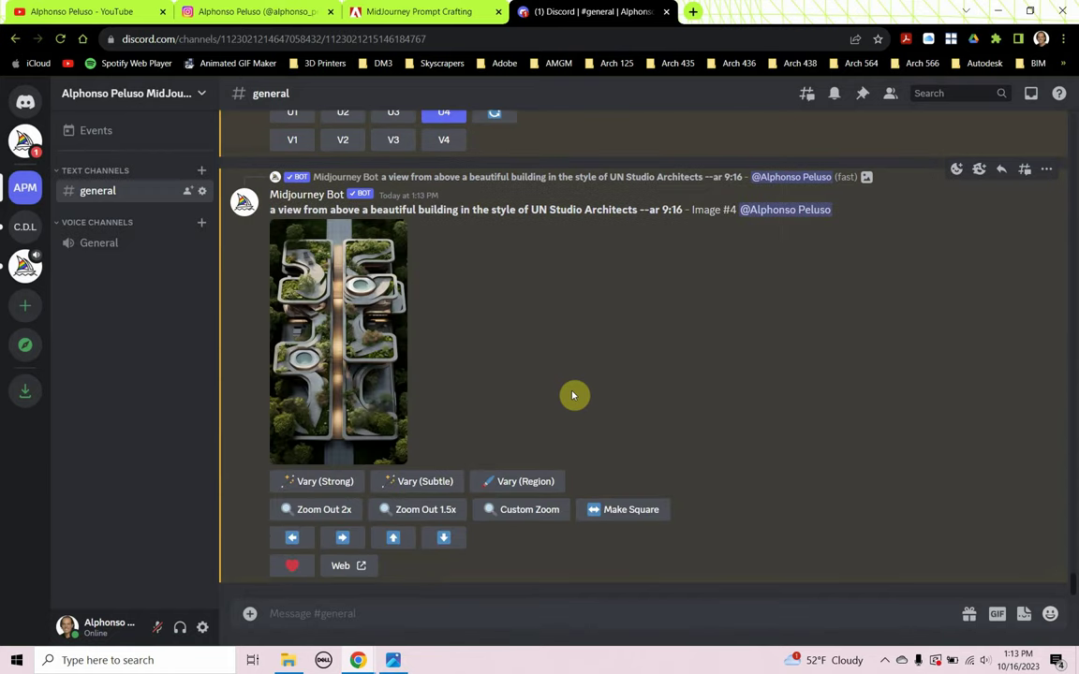
pyautogui.click(317, 489)
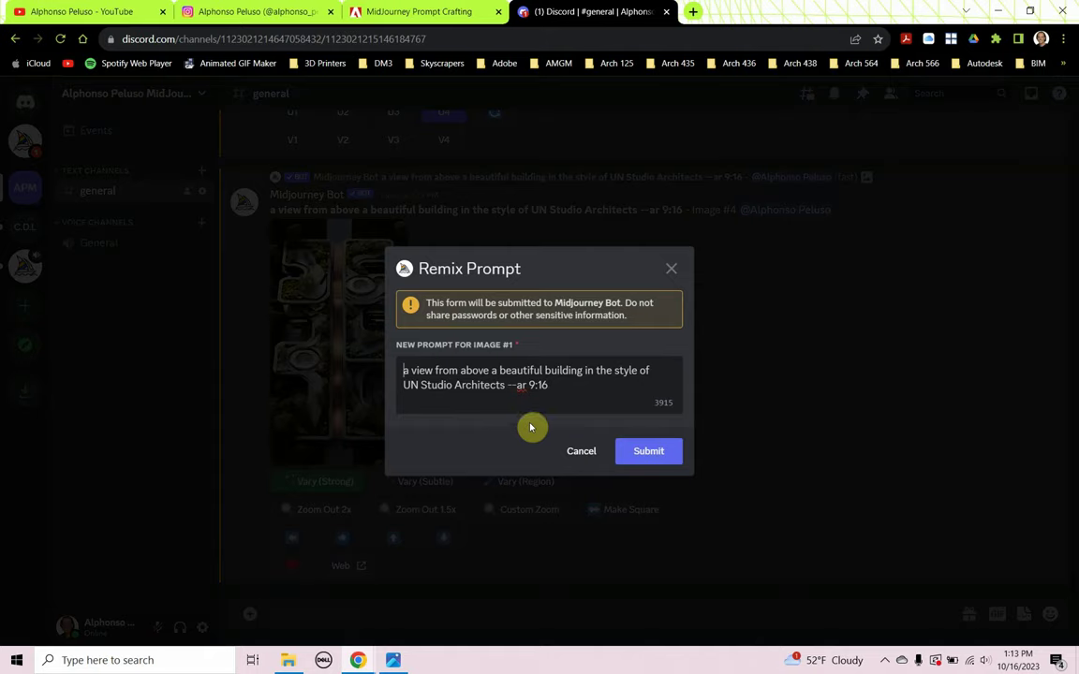
pyautogui.click(645, 450)
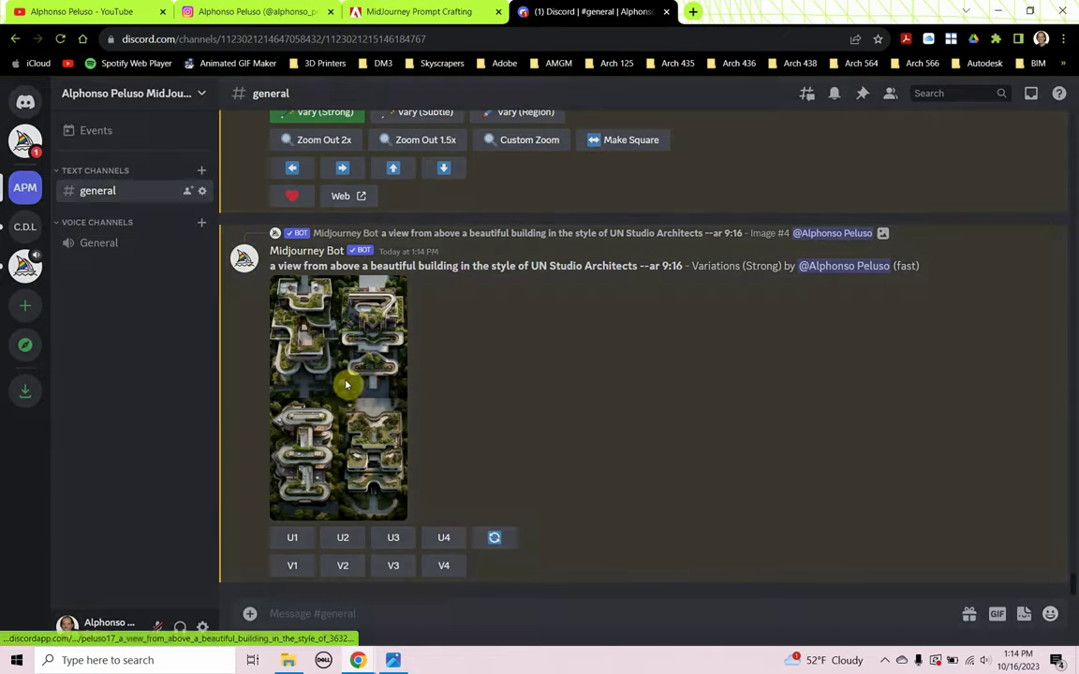
# - View the strong variations grid at full size in a separate browser tab and return to the channel
pyautogui.click(346, 384)
pyautogui.click(513, 436)
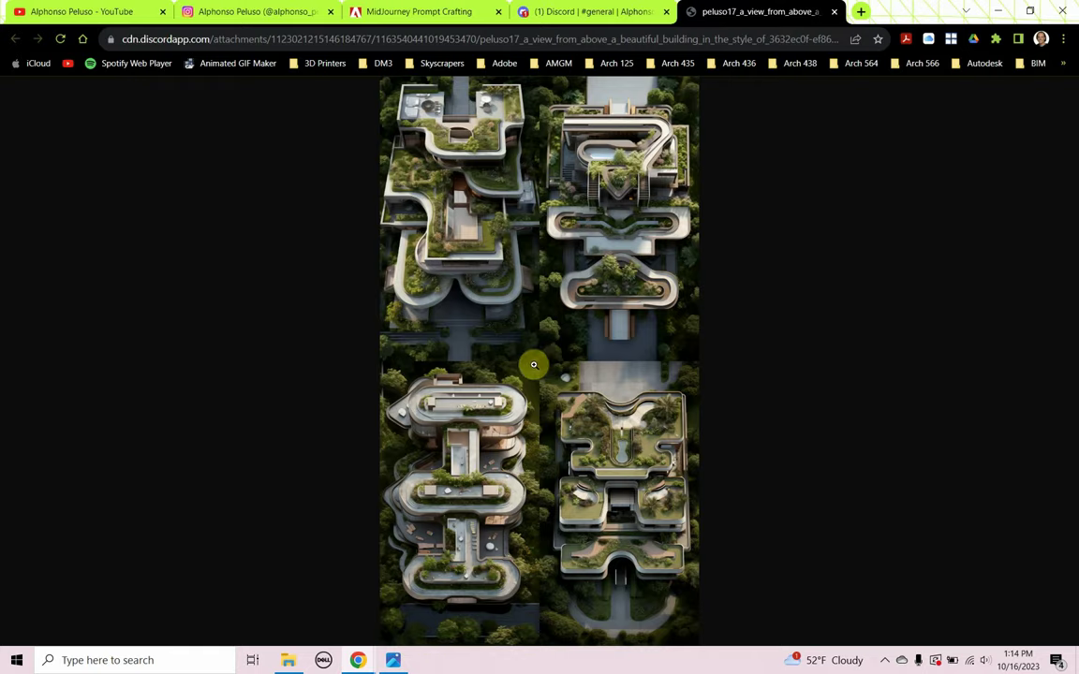
pyautogui.click(834, 12)
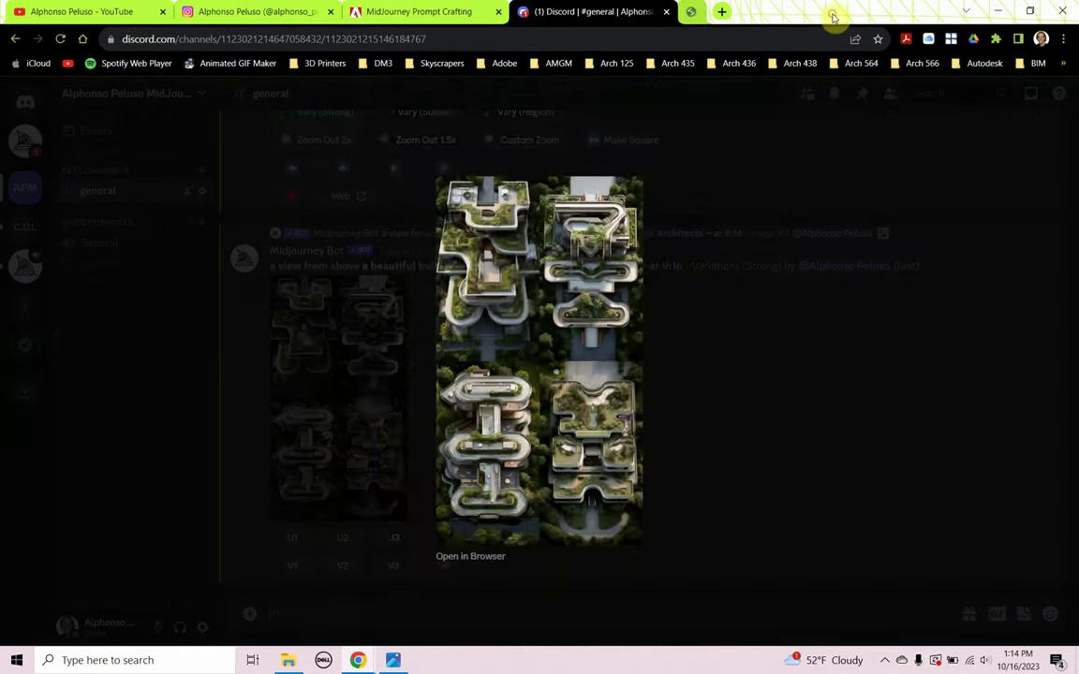
pyautogui.click(789, 366)
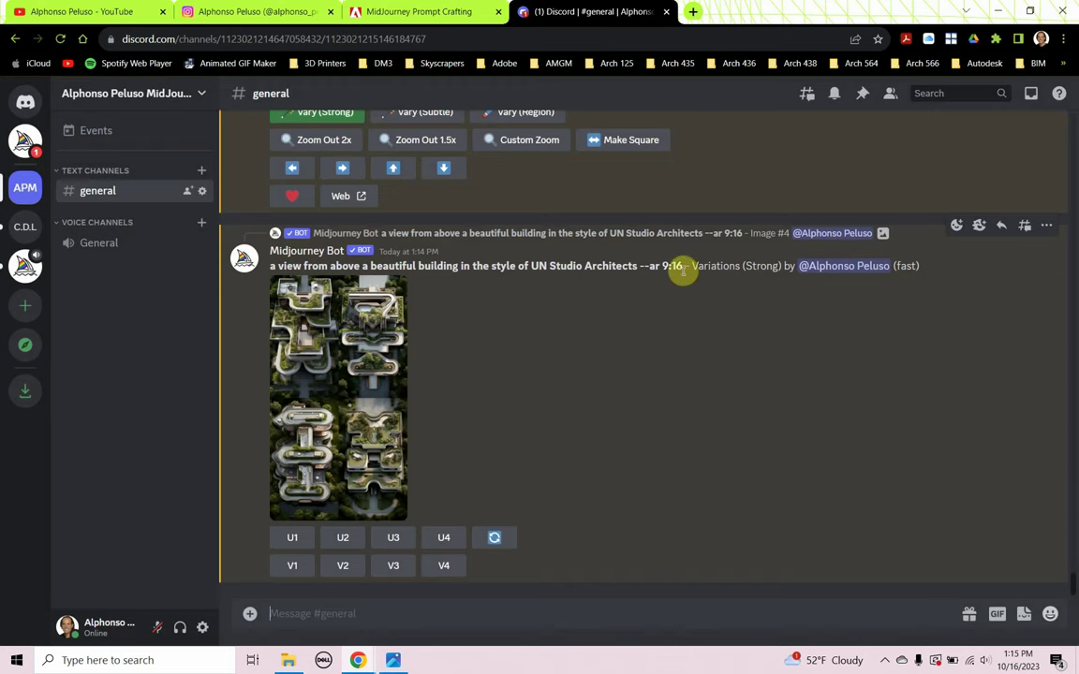
# - Copy the prompt "a view from above a beautiful building in the style of UN Studio Architects --ar 9:16" and review the upscaled source image
pyautogui.moveTo(683, 268); pyautogui.dragTo(262, 278)
pyautogui.hotkey('ctrl', 'c')
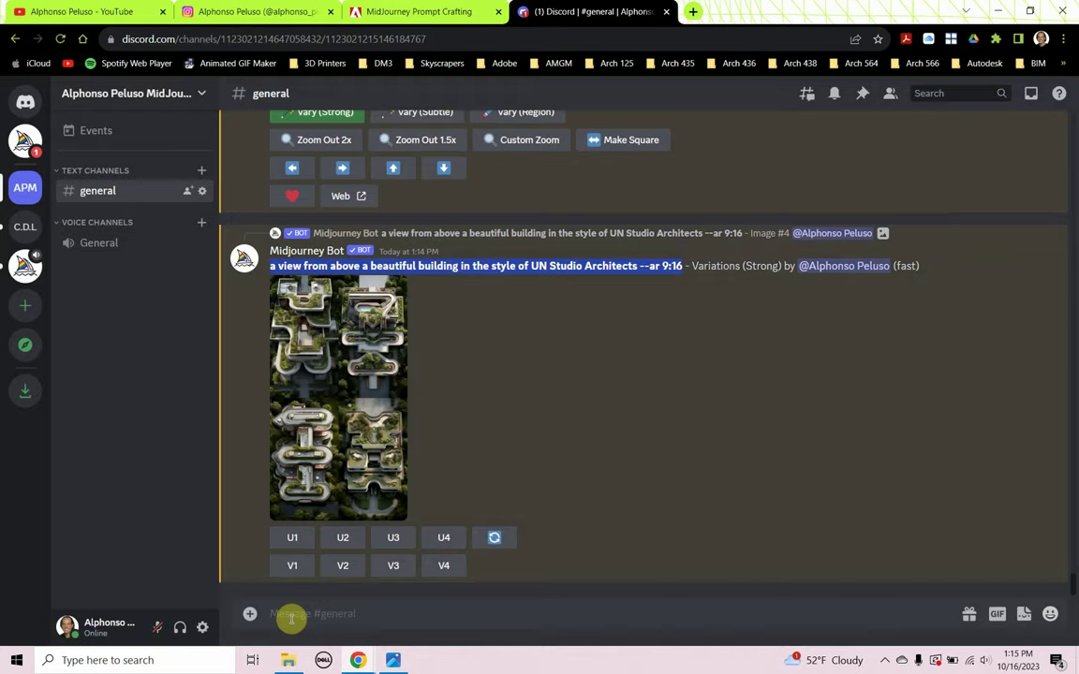
pyautogui.scroll(3, 337, 417)
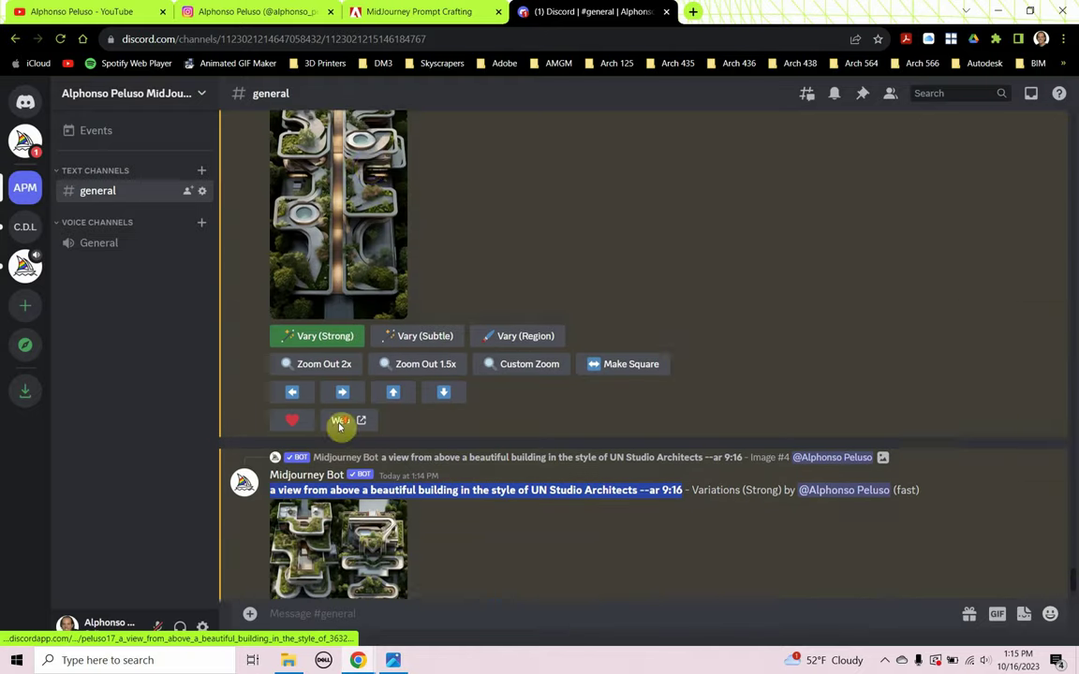
pyautogui.scroll(1, 340, 424)
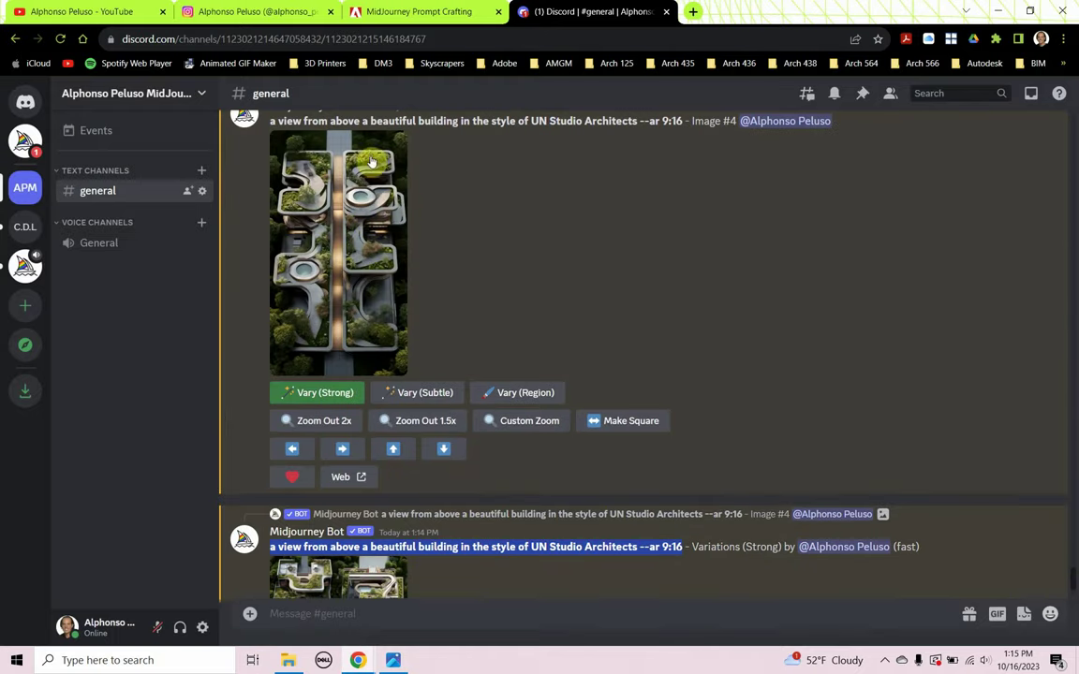
pyautogui.scroll(-3, 328, 197)
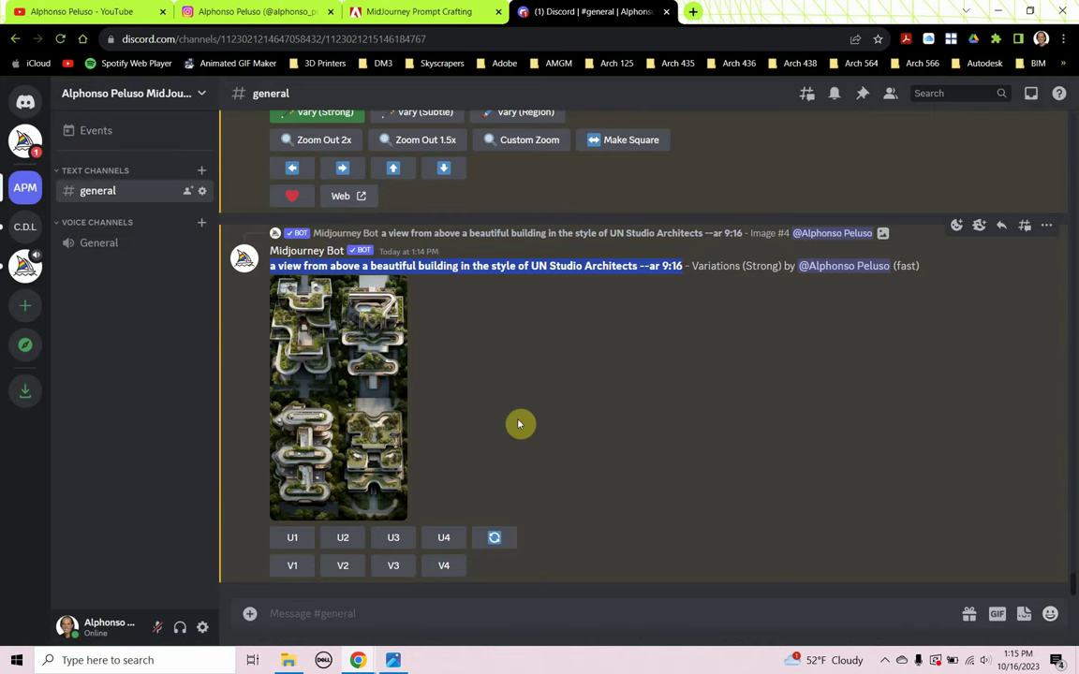
# - Submit an /imagine command with the copied prompt, adding the word "parametric" before "building"
pyautogui.click(418, 618)
pyautogui.write('/imagine')
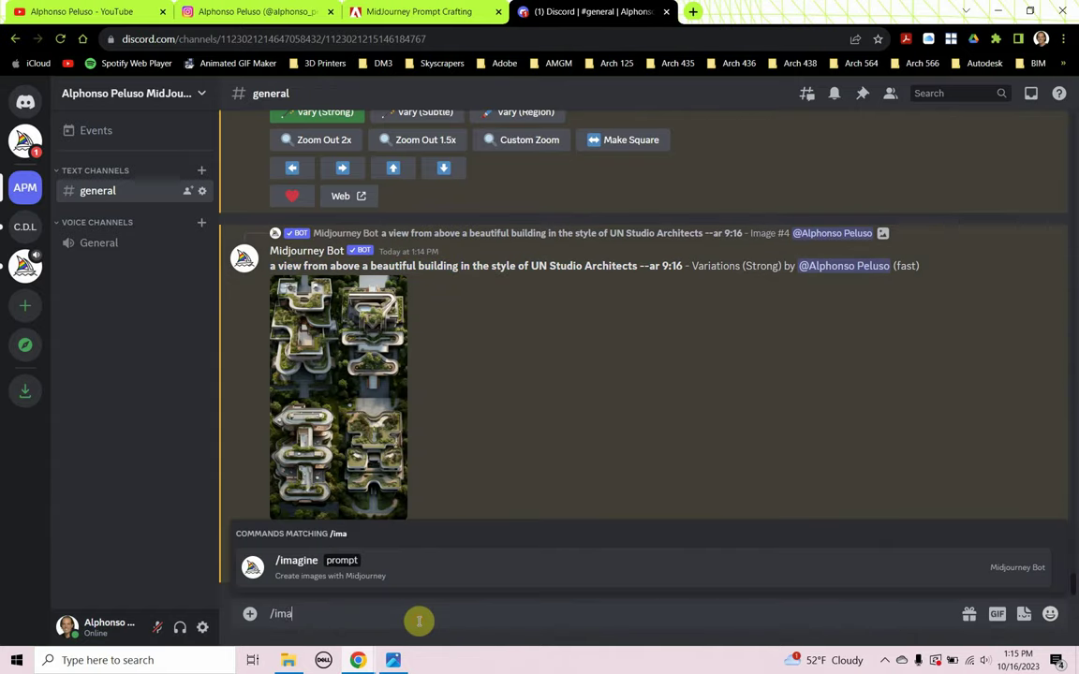
pyautogui.press('Tab')
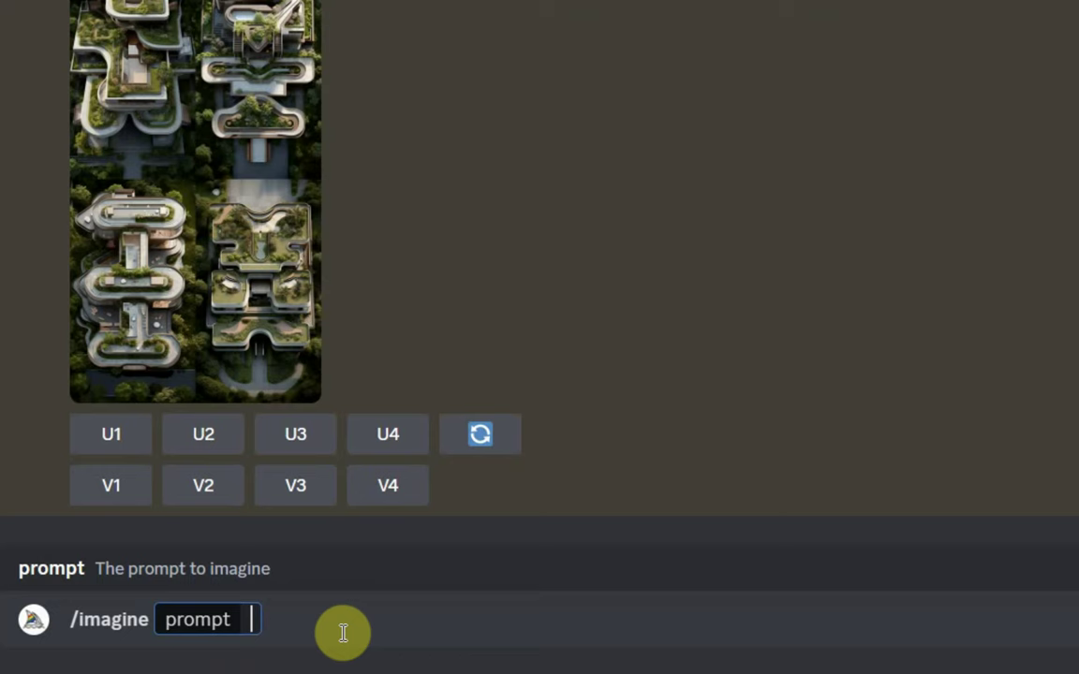
pyautogui.hotkey('ctrl', 'v')
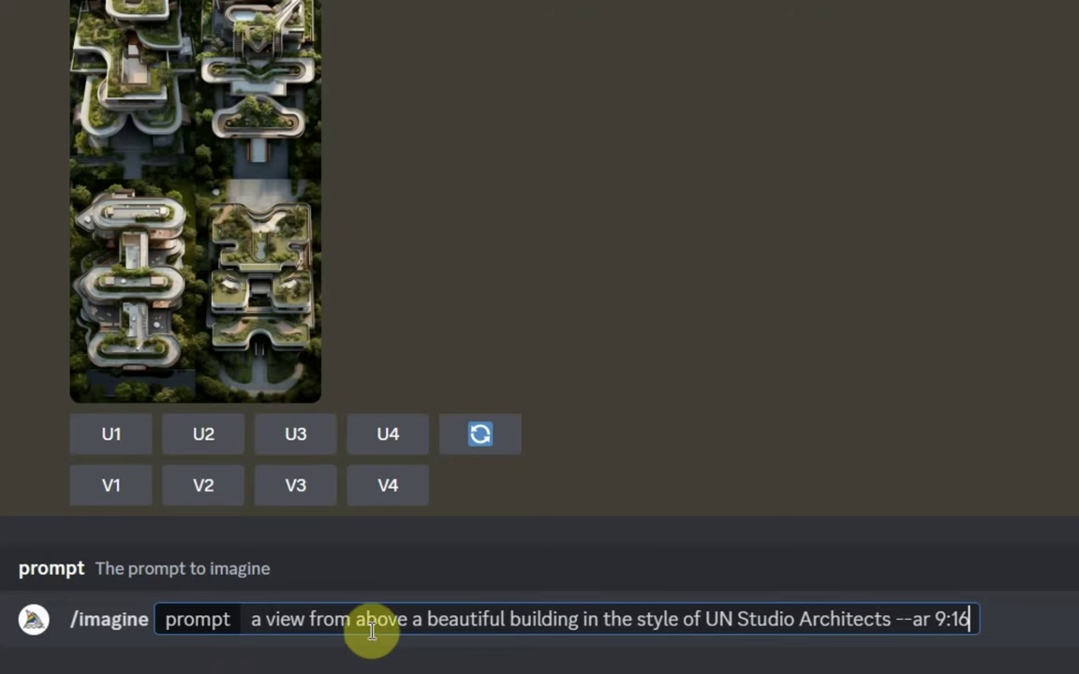
pyautogui.click(512, 618)
pyautogui.write('par')
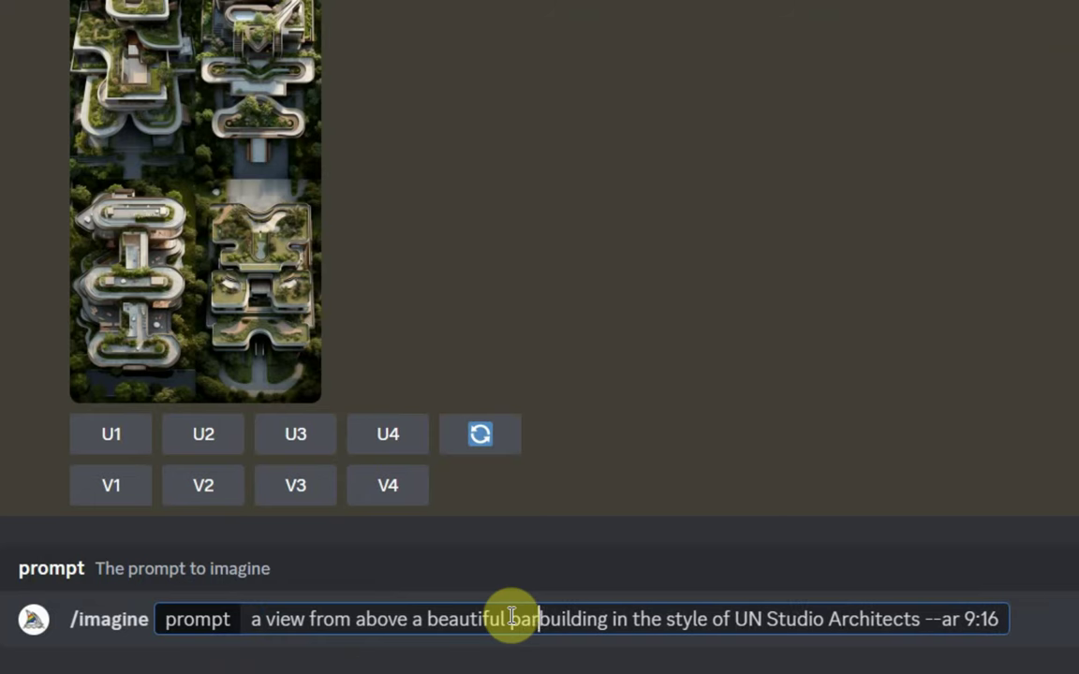
pyautogui.write('ametric')
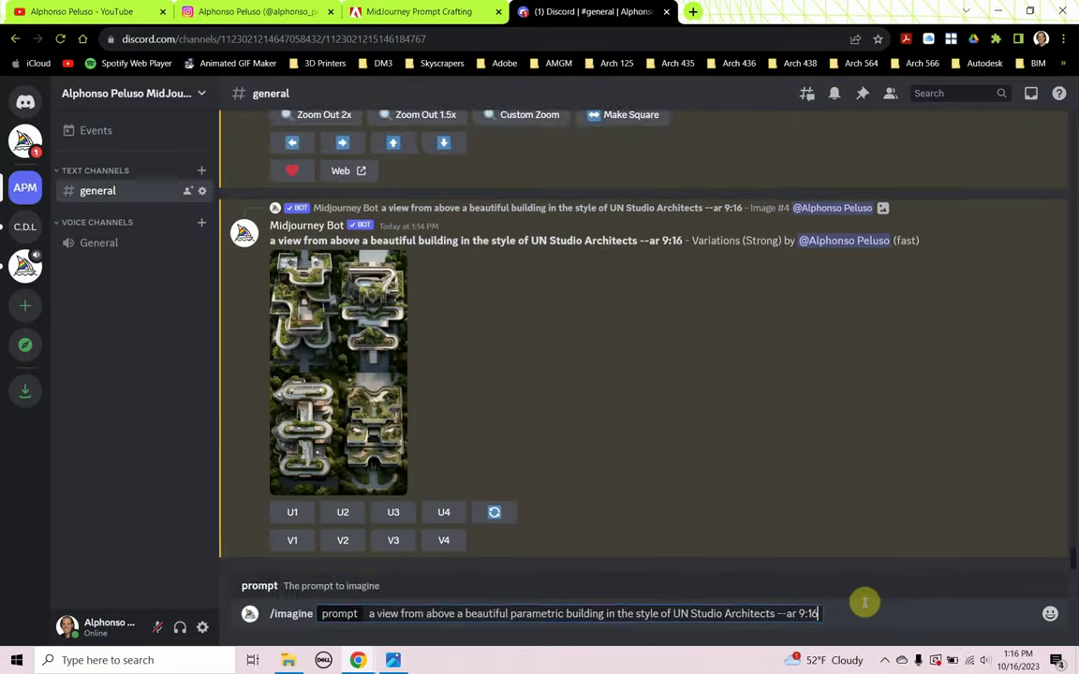
pyautogui.press('Return')
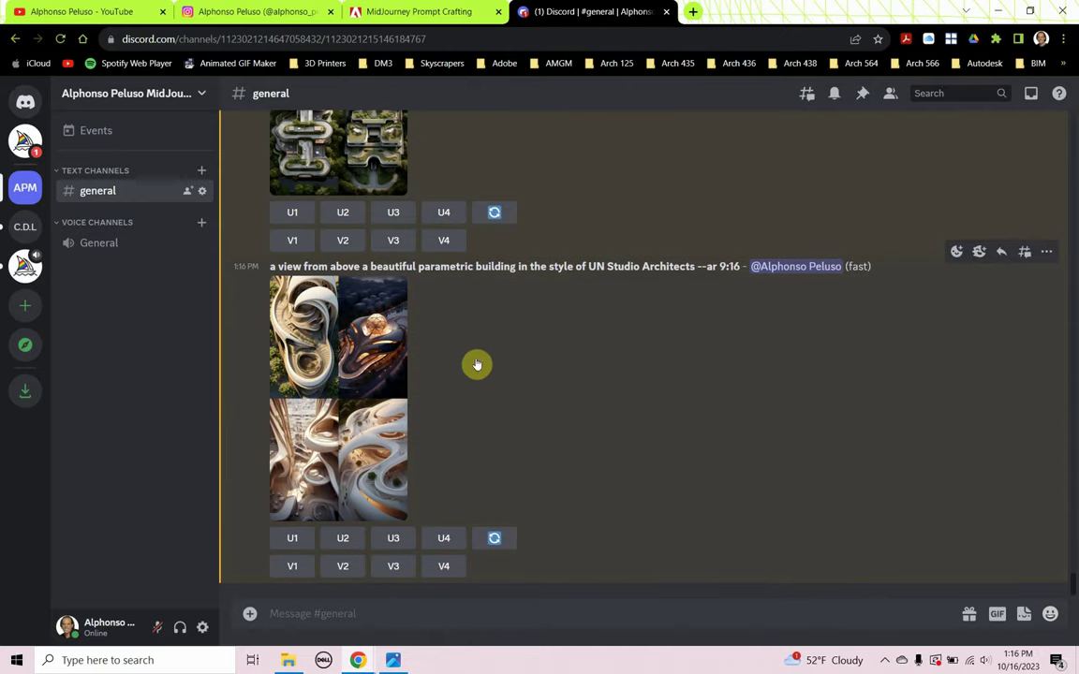
# - View the parametric building grid at full size in a separate browser tab and return to the channel
pyautogui.click(379, 363)
pyautogui.click(379, 362)
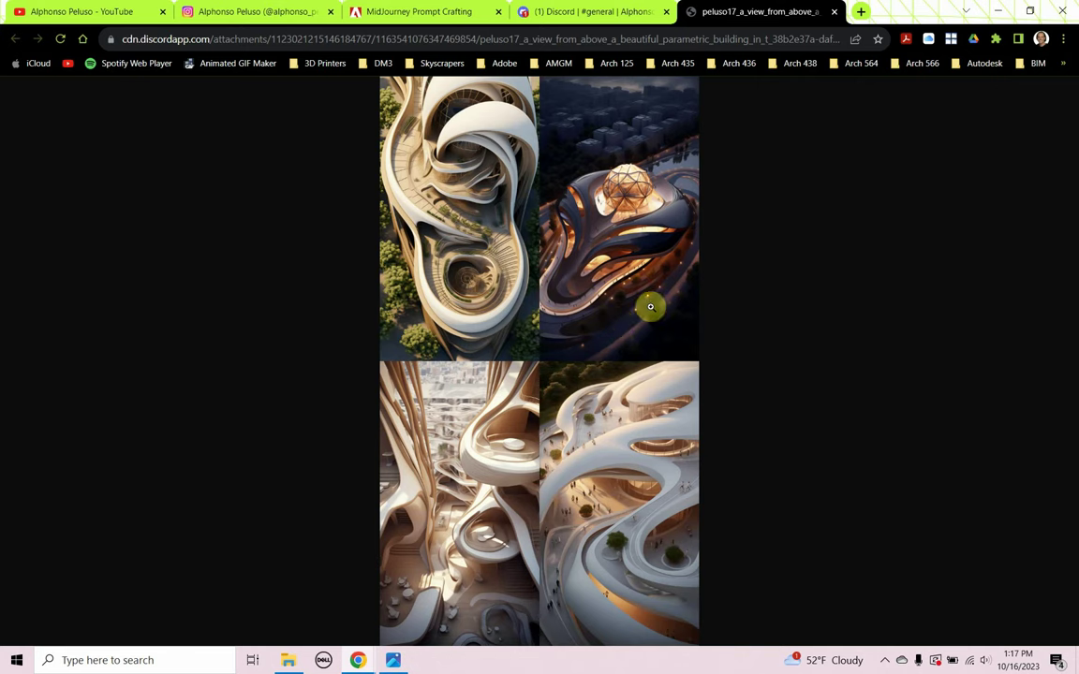
pyautogui.click(833, 12)
pyautogui.click(729, 334)
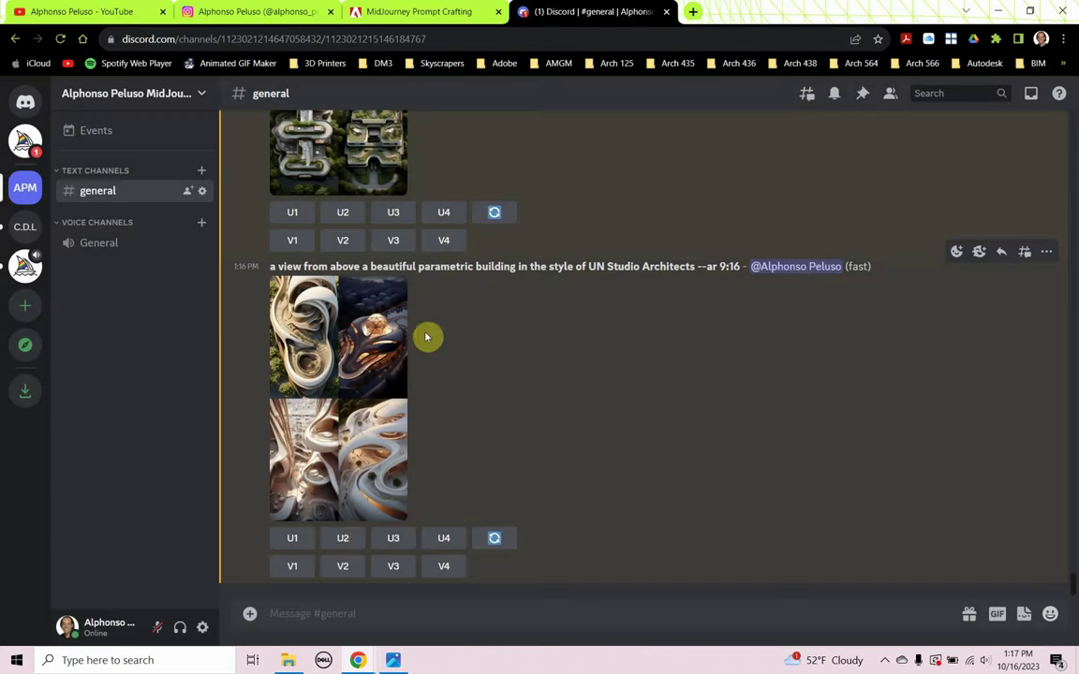
# - Upscale the second parametric building image and submit a strong variation with ", winter" added after "UN Studio Architects" in the prompt
pyautogui.click(345, 539)
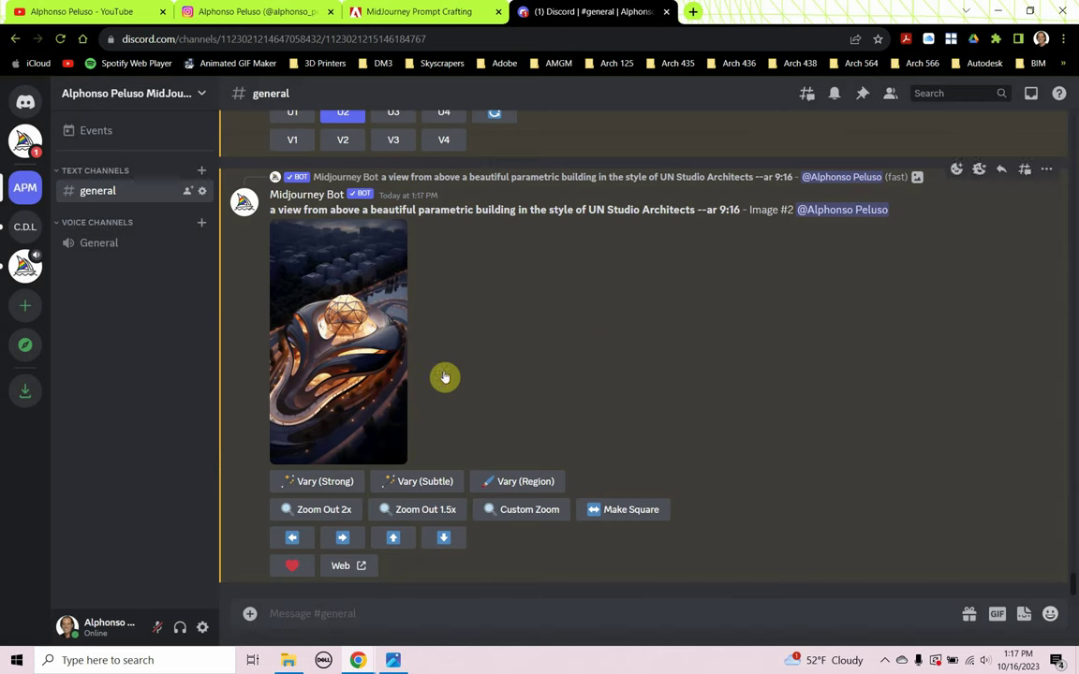
pyautogui.click(330, 487)
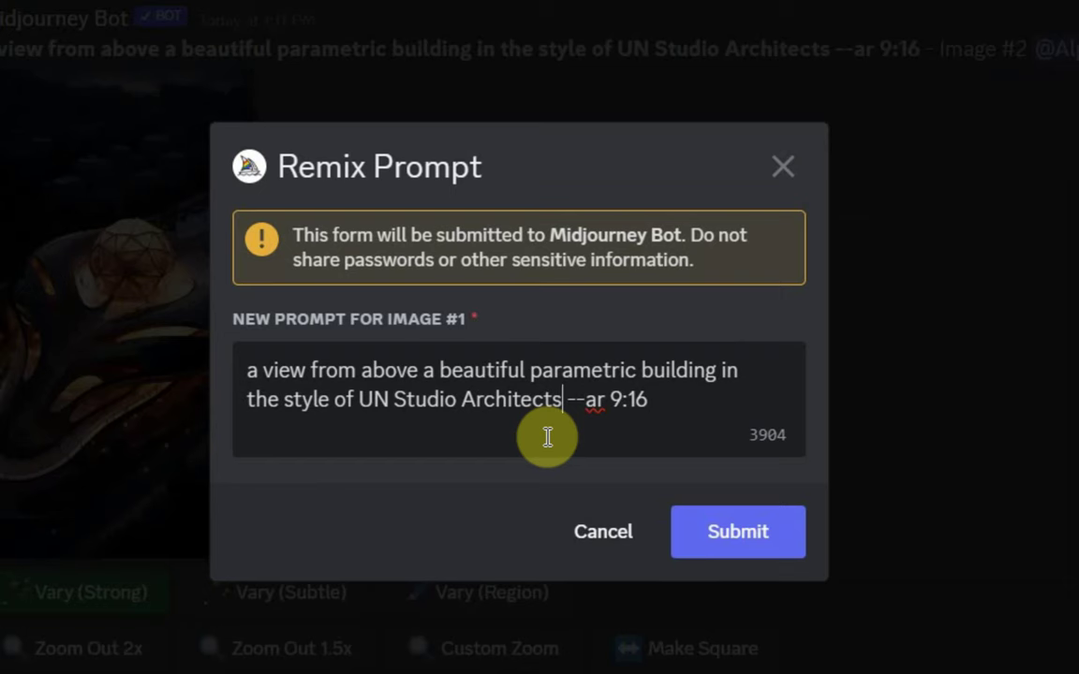
pyautogui.write(', winter')
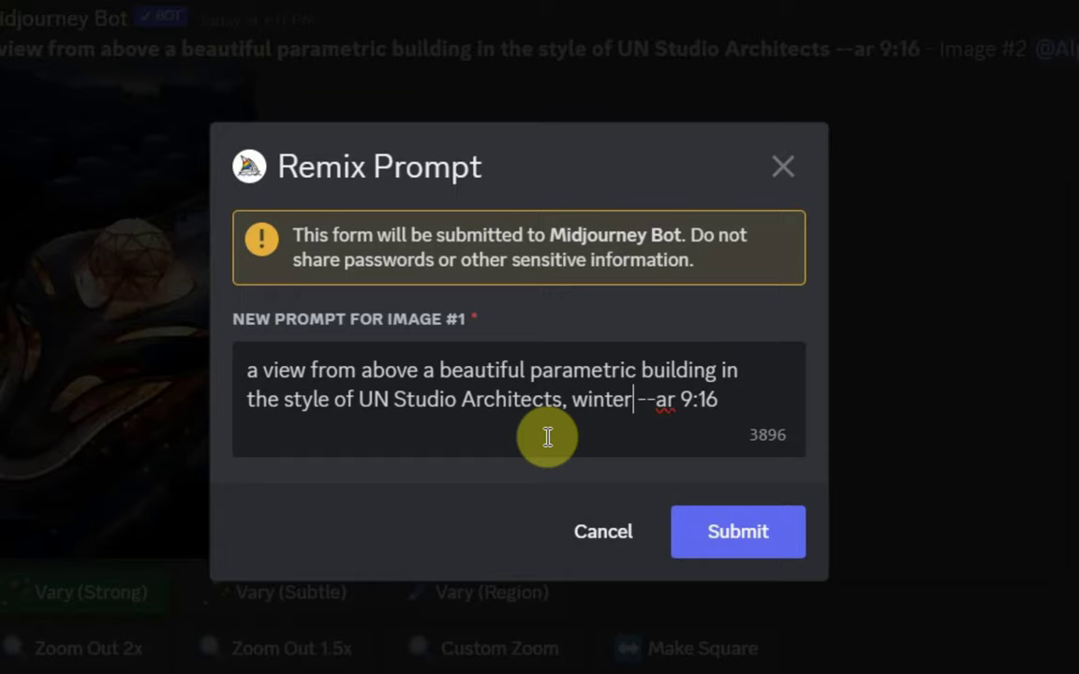
pyautogui.click(731, 550)
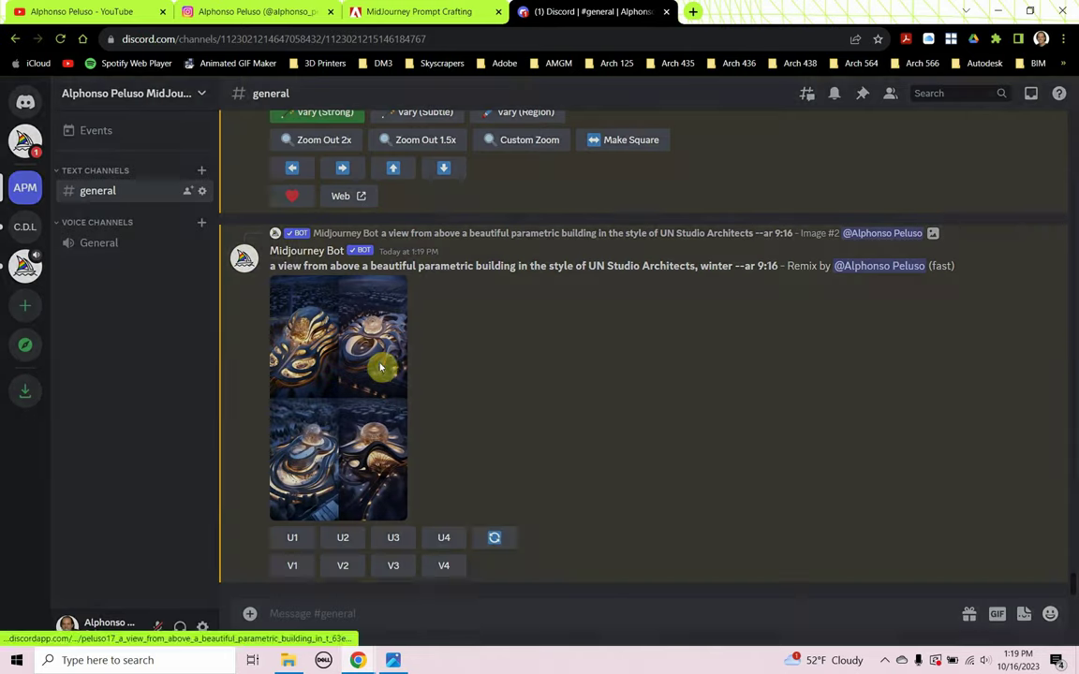
# - Examine the strong winter variations at full size in a separate browser tab and compare them with the upscaled original in the channel
pyautogui.click(382, 367)
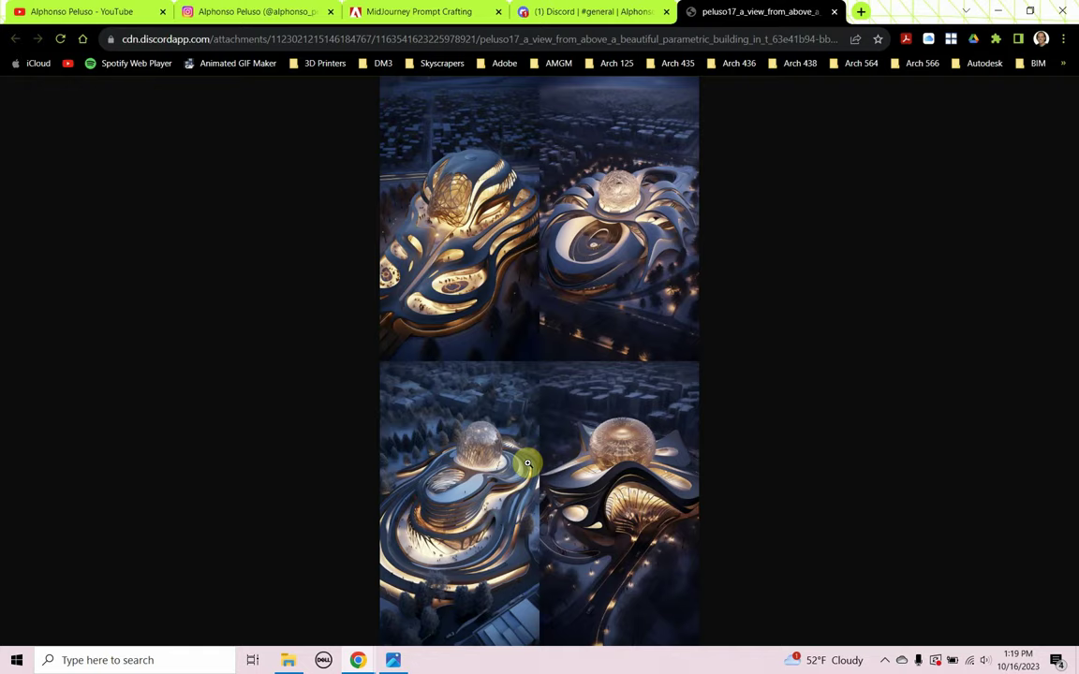
pyautogui.click(833, 12)
pyautogui.click(782, 478)
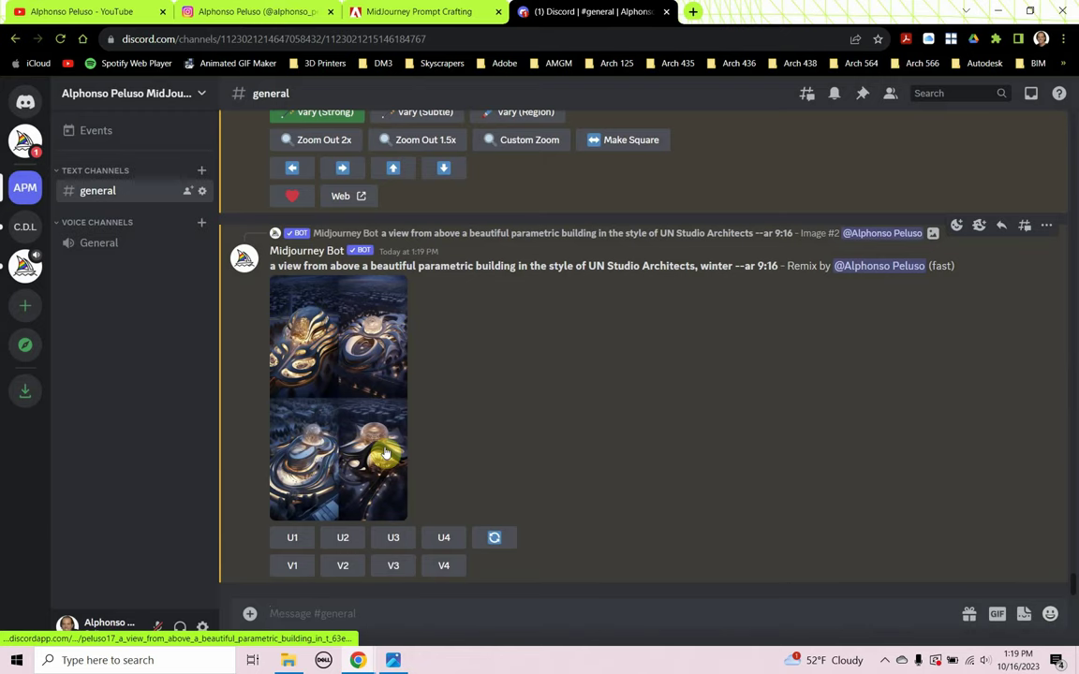
pyautogui.scroll(3, 447, 460)
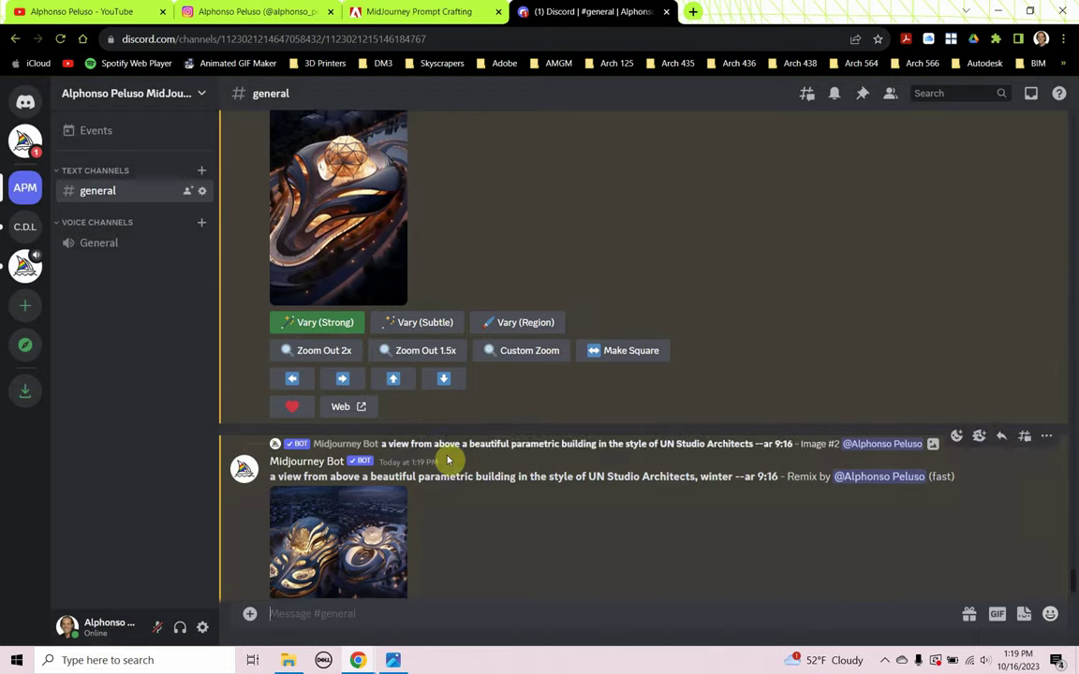
pyautogui.scroll(1, 435, 419)
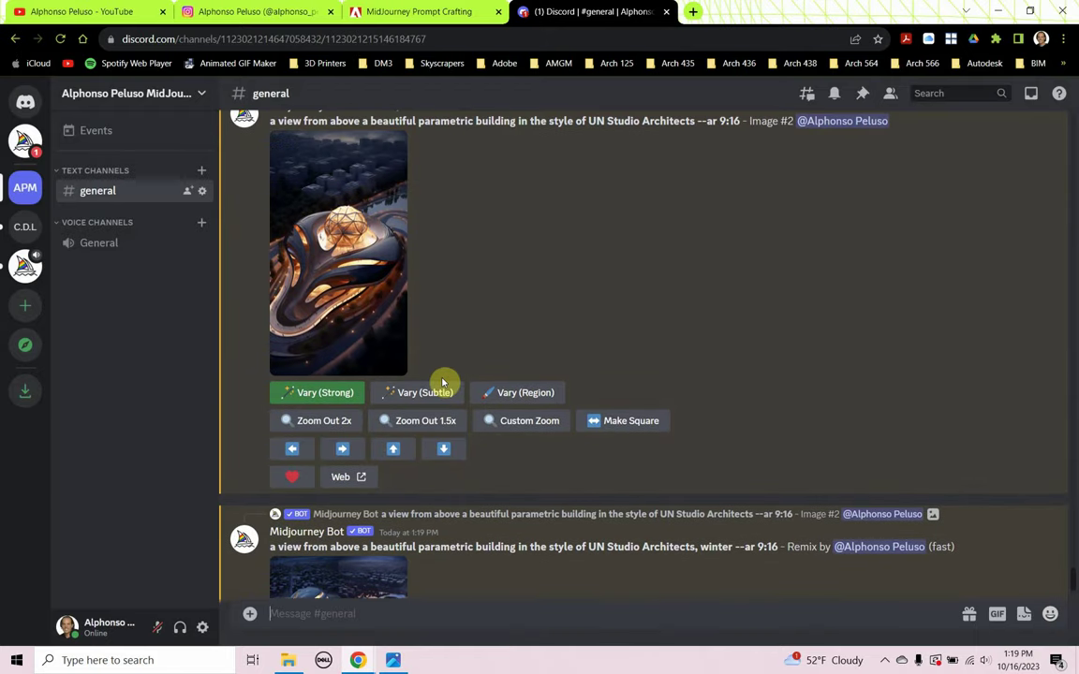
pyautogui.scroll(-3, 410, 568)
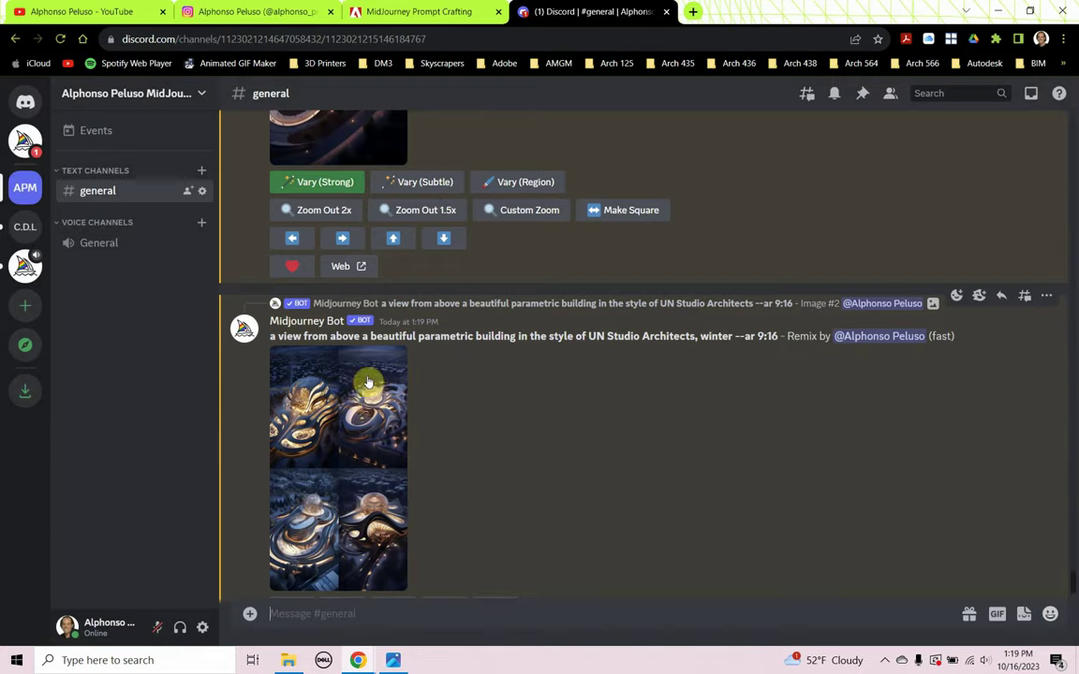
# - Submit a subtle variation of the upscaled parametric building with ", winter" added after "UN Studio Architects" in the prompt
pyautogui.scroll(2, 367, 381)
pyautogui.click(426, 392)
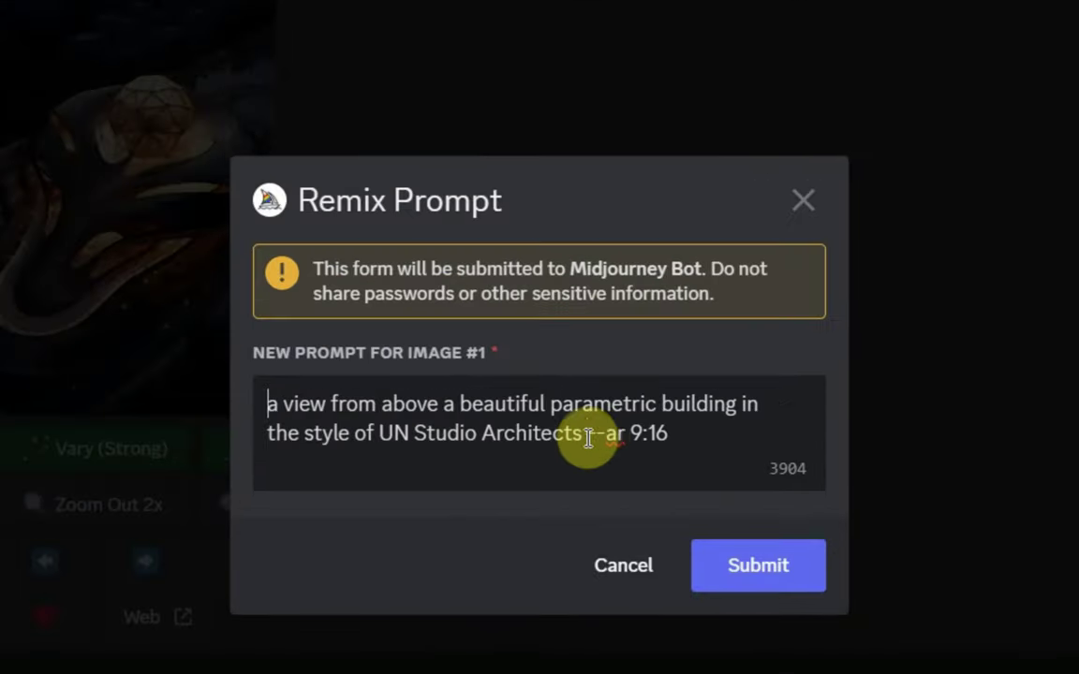
pyautogui.click(587, 437)
pyautogui.write('winter')
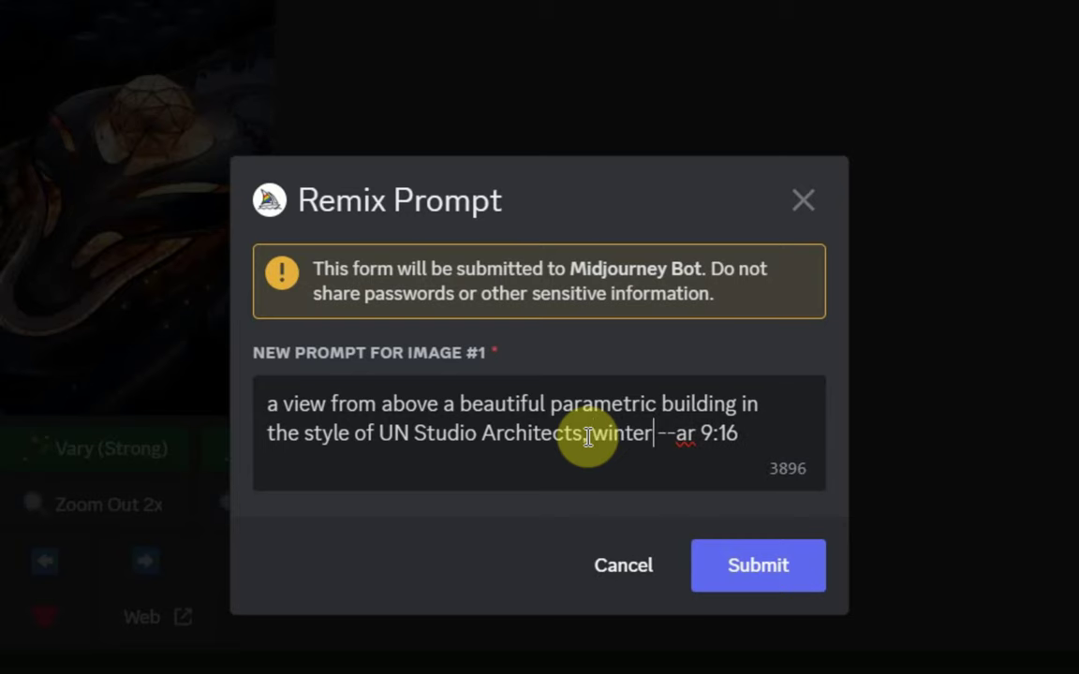
pyautogui.click(749, 572)
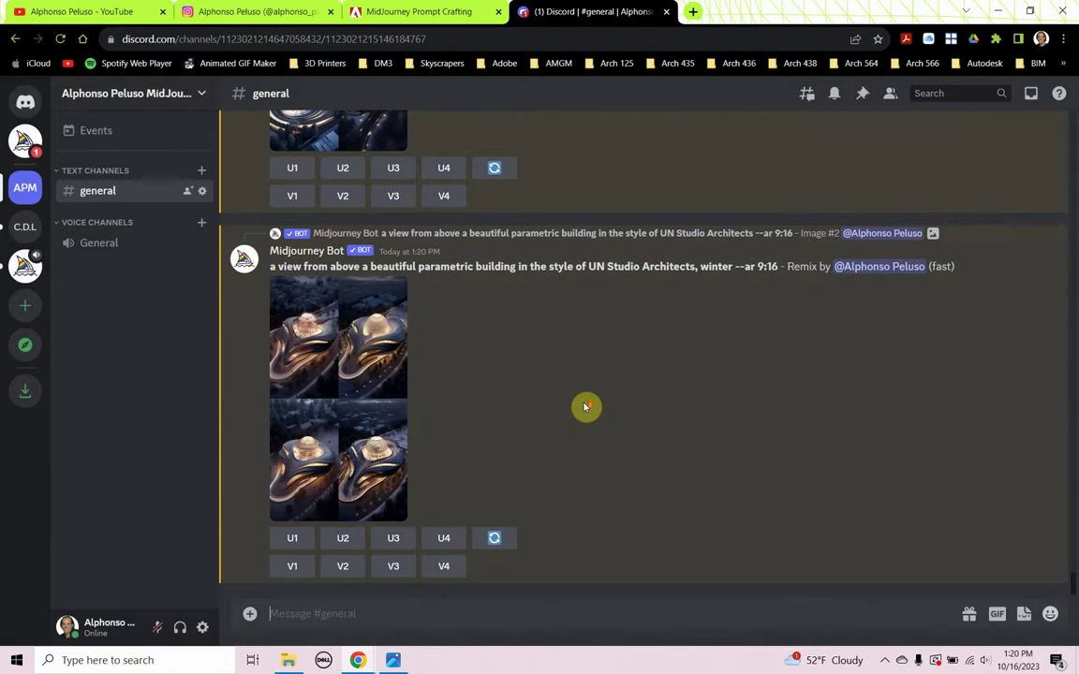
# - View the subtle winter variations grid at full size in a separate browser tab and return to the channel
pyautogui.click(378, 430)
pyautogui.click(378, 431)
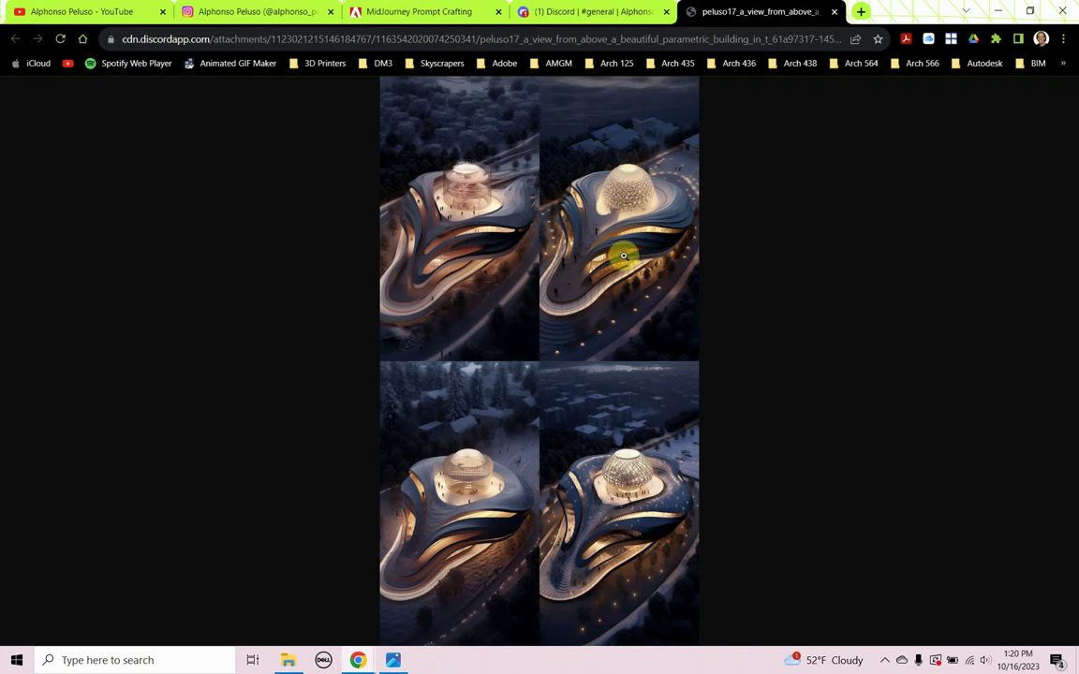
pyautogui.click(448, 314)
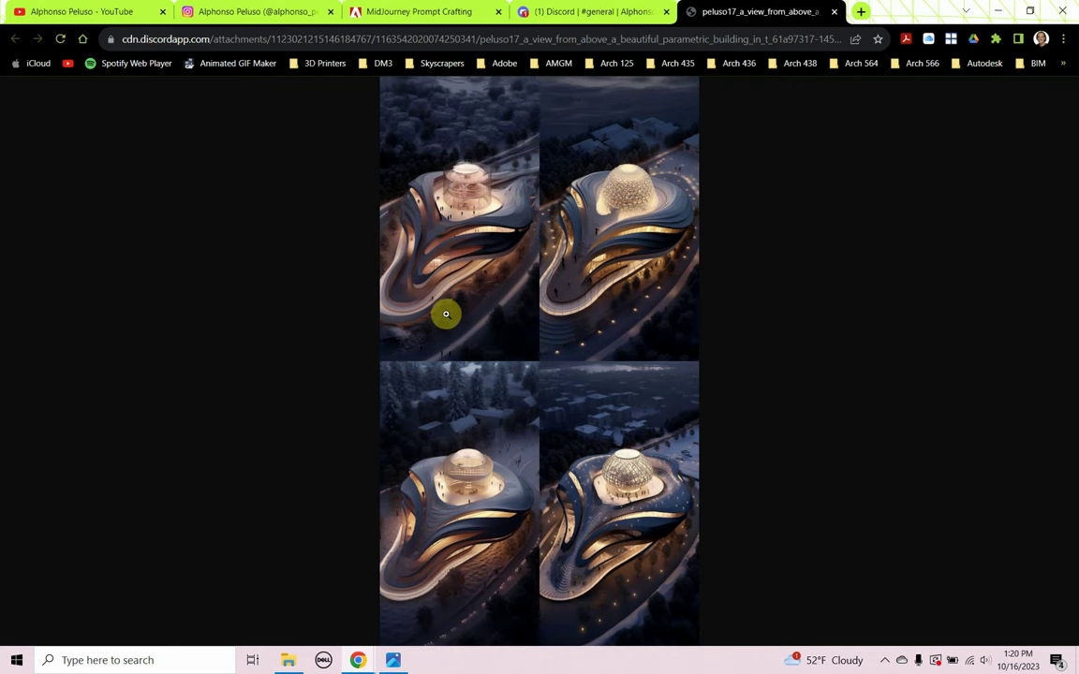
pyautogui.click(460, 332)
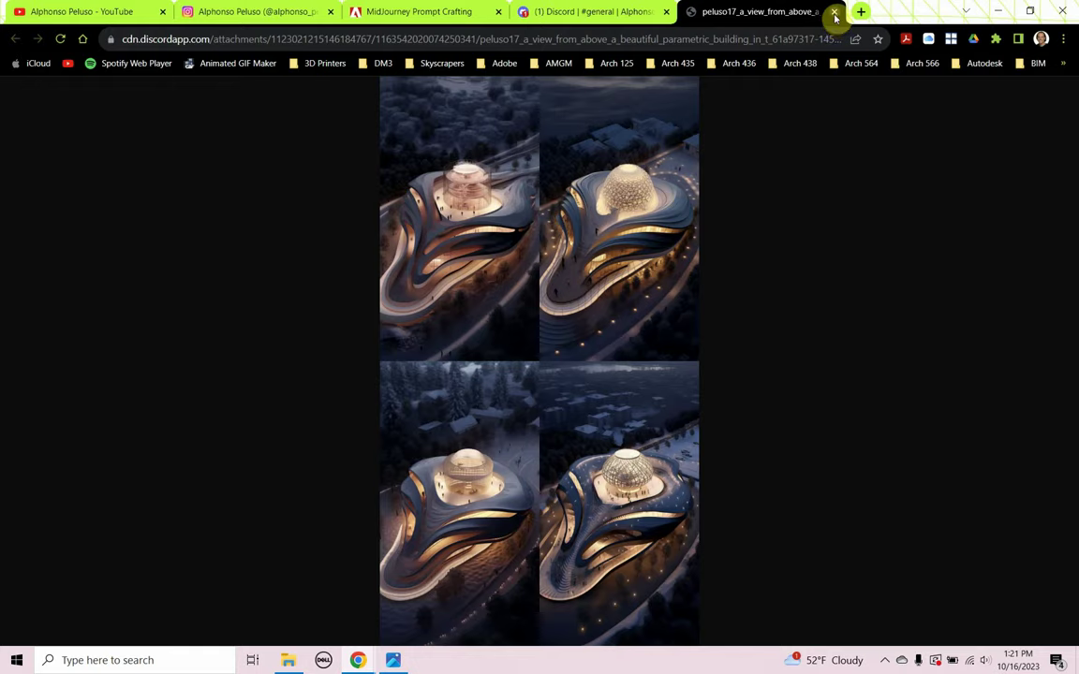
pyautogui.click(834, 16)
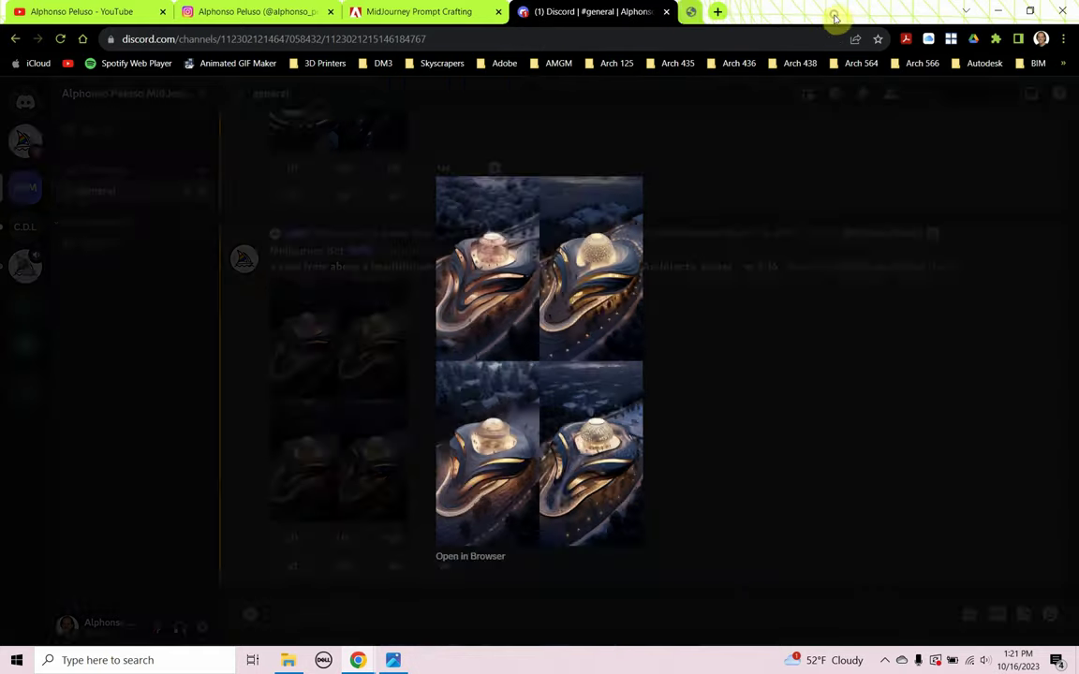
pyautogui.click(726, 416)
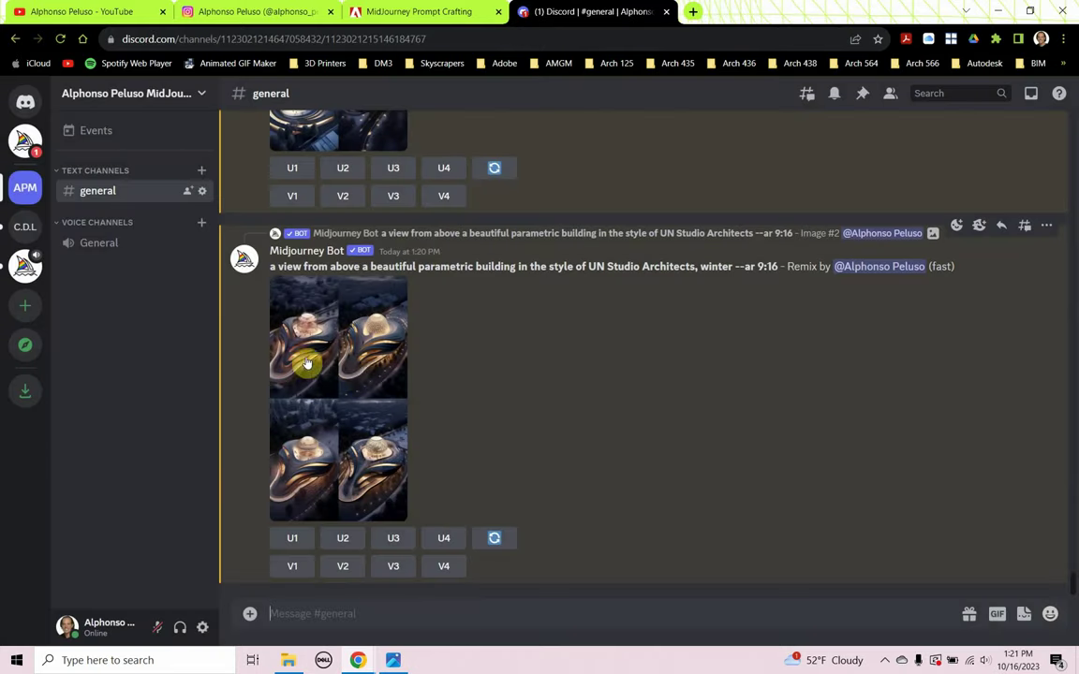
# - Upscale the second subtle winter image and submit a subtle variation with ", day time" added after "winter" in the prompt
pyautogui.click(343, 539)
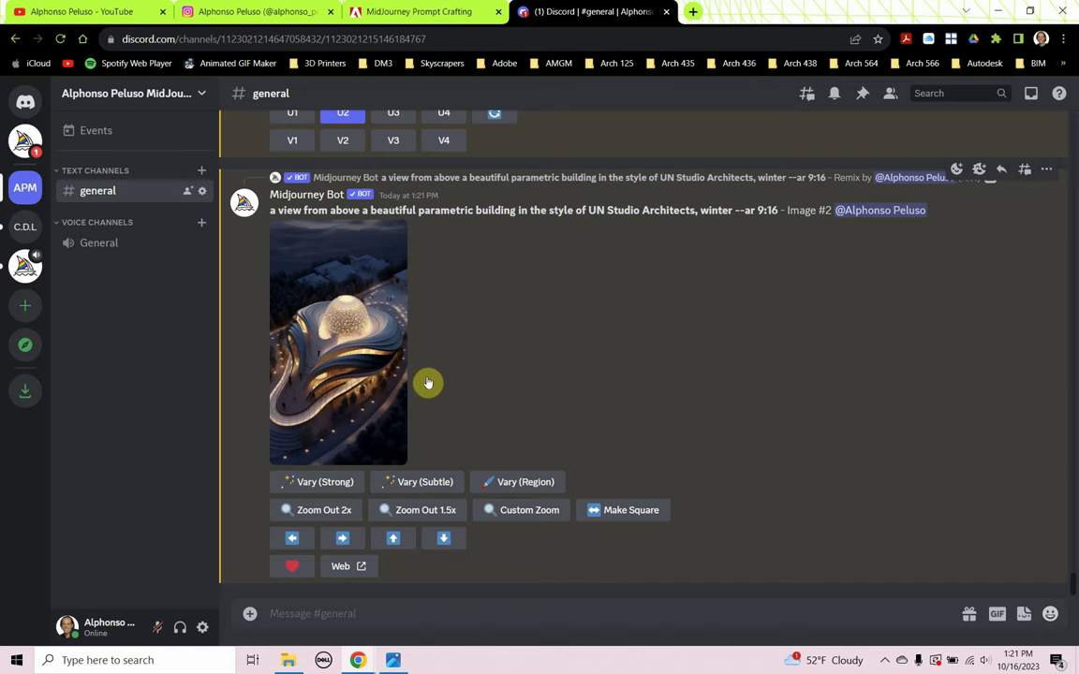
pyautogui.click(437, 486)
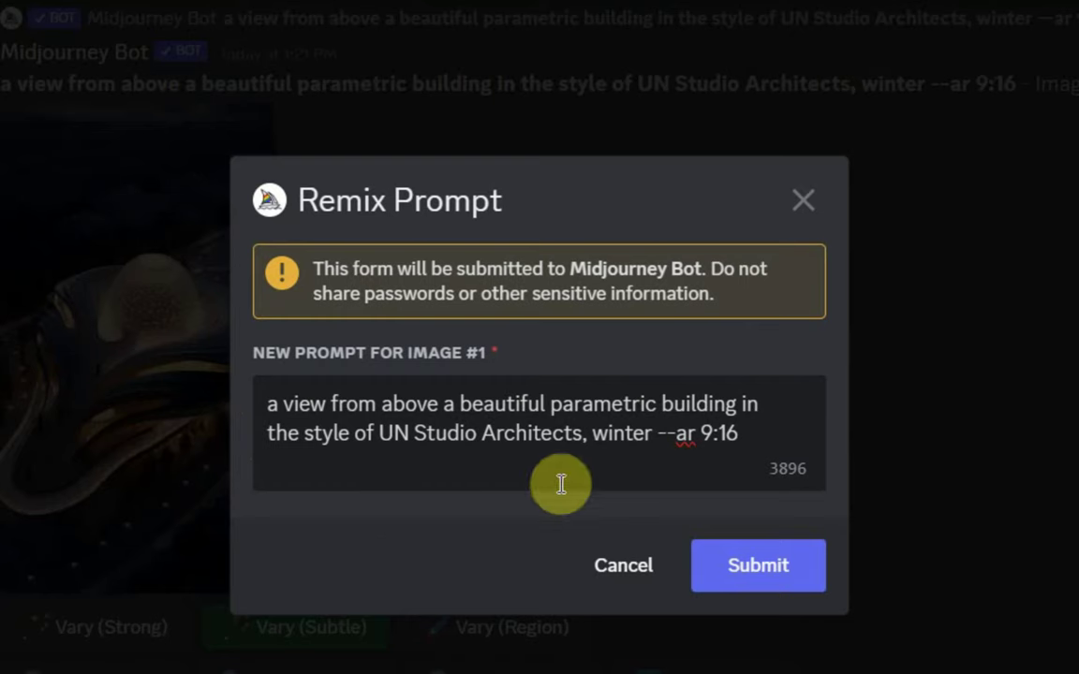
pyautogui.click(651, 435)
pyautogui.write(', d')
pyautogui.write('ay t')
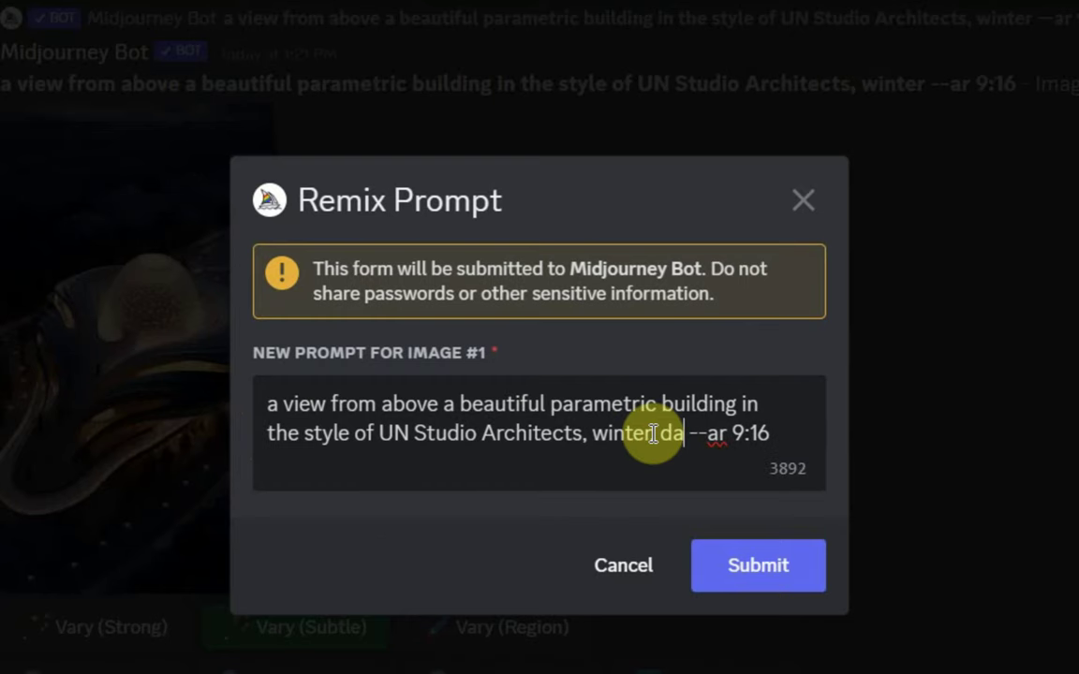
pyautogui.write('ime')
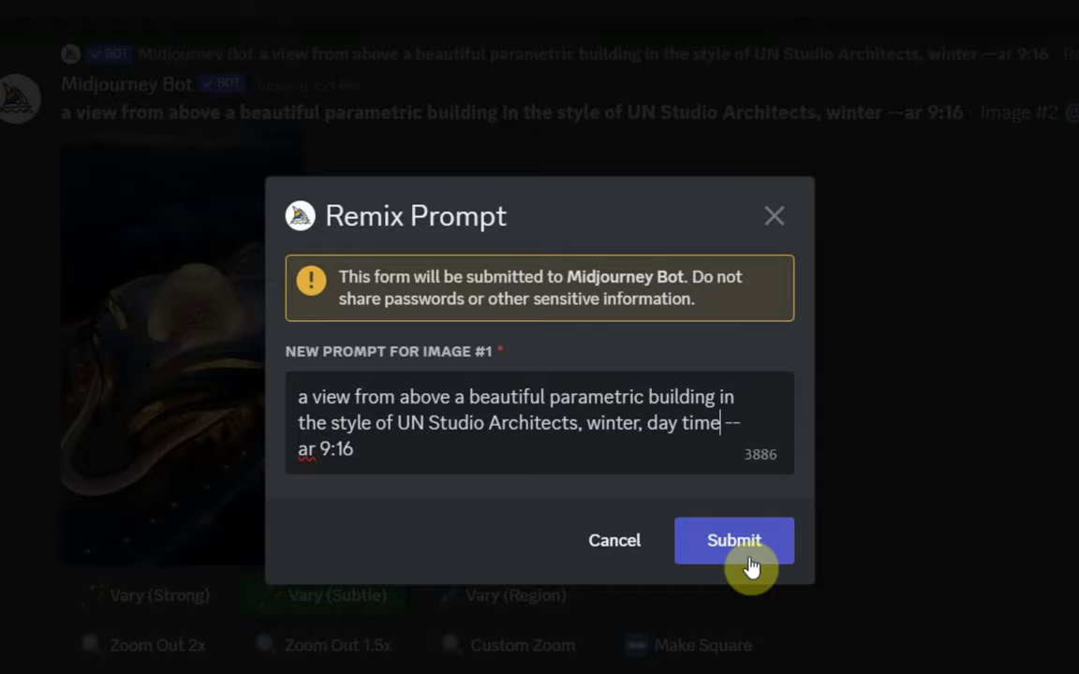
pyautogui.click(748, 562)
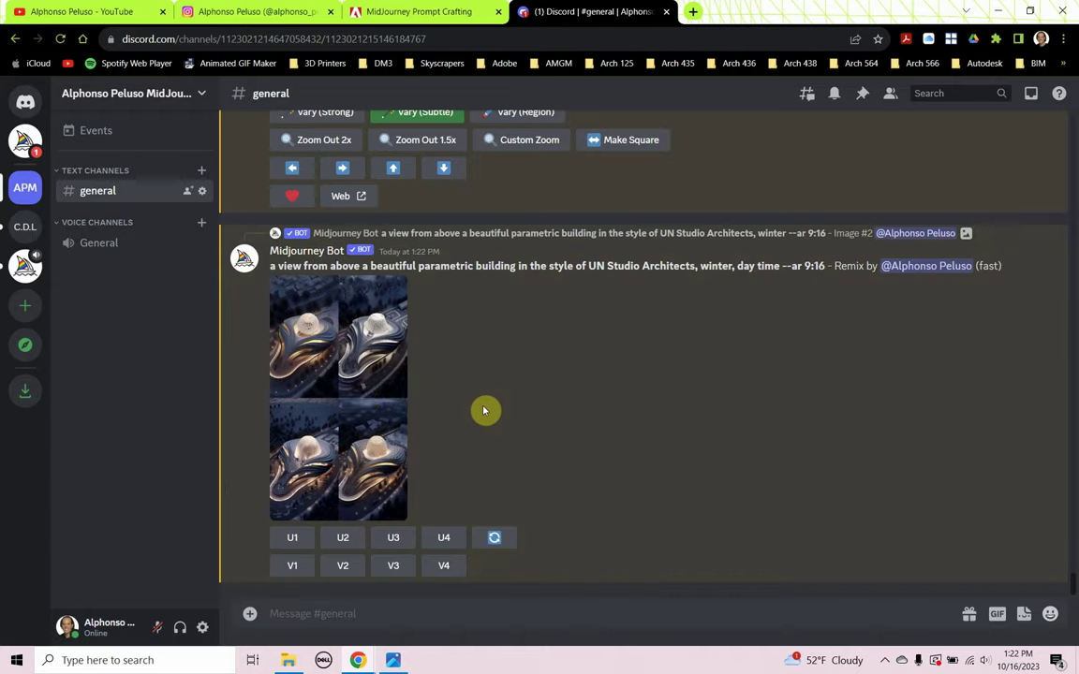
# - View the winter day time variations grid at full size in a separate browser tab and return to the channel
pyautogui.click(361, 398)
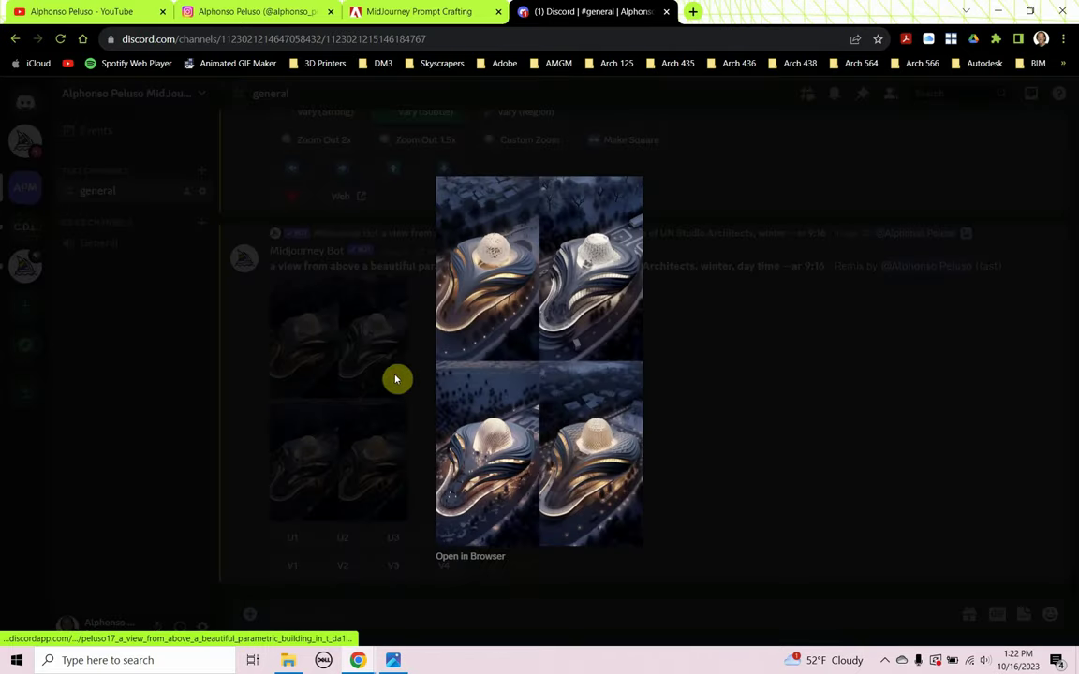
pyautogui.click(401, 376)
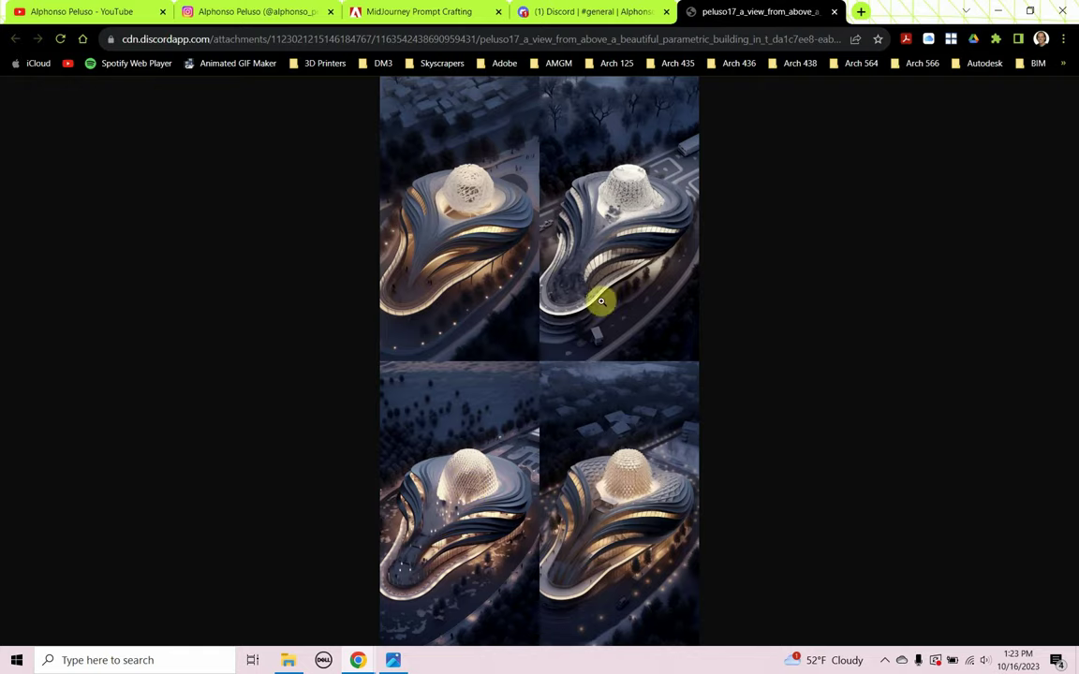
pyautogui.click(833, 12)
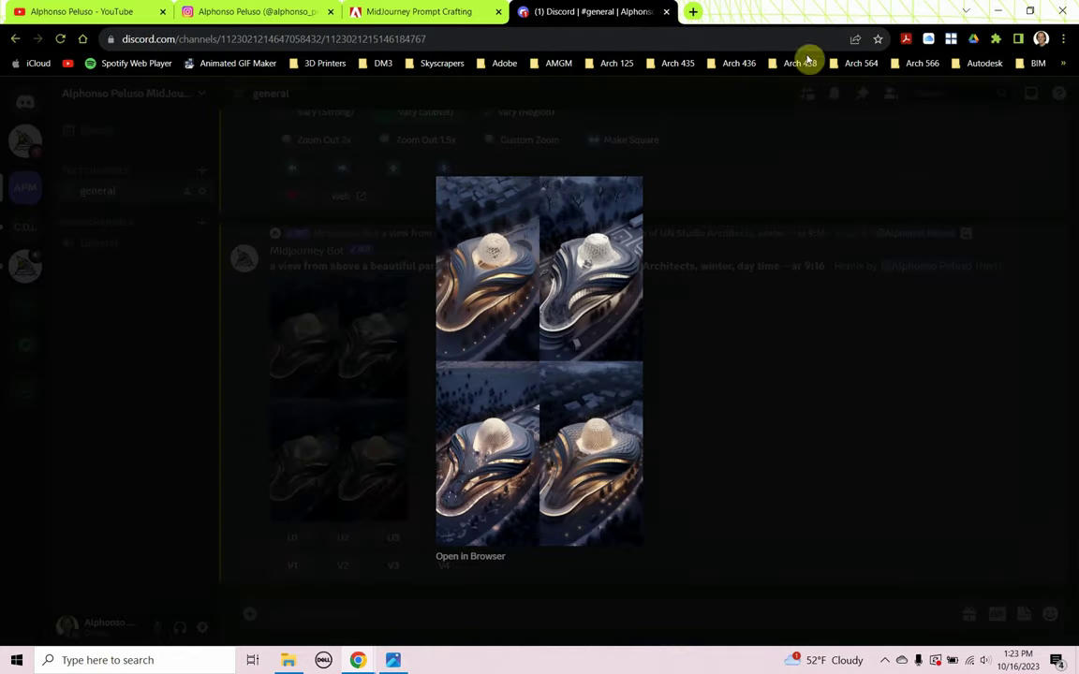
pyautogui.click(717, 373)
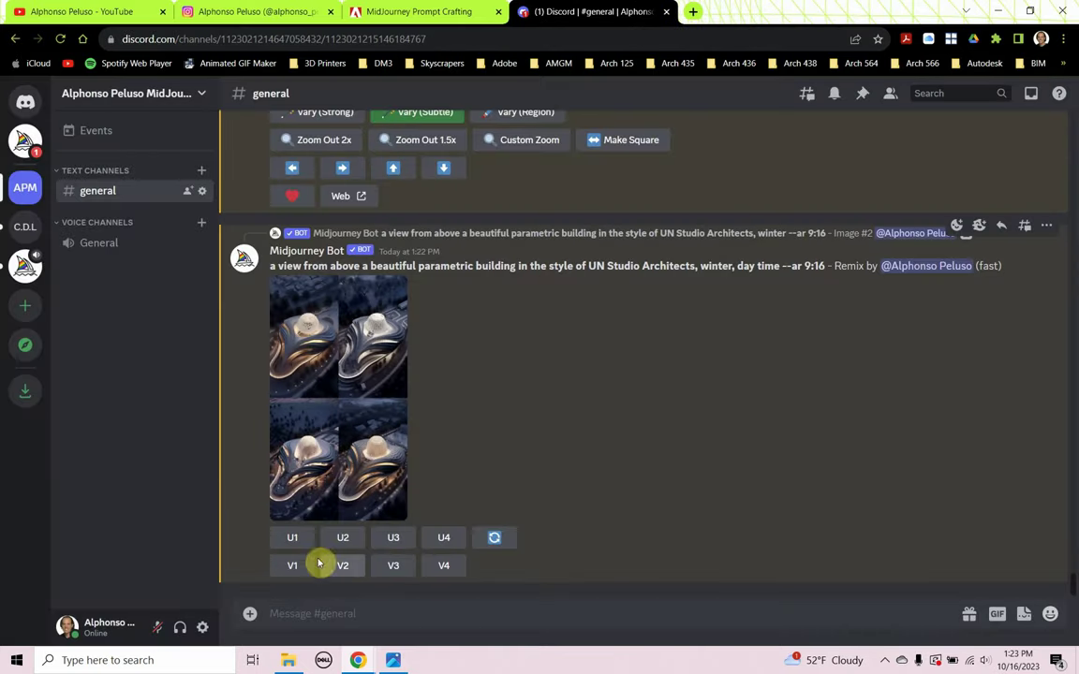
# - Upscale the third day time image and submit a subtle variation with ", crowds of people" added after "day time" in the prompt
pyautogui.click(394, 539)
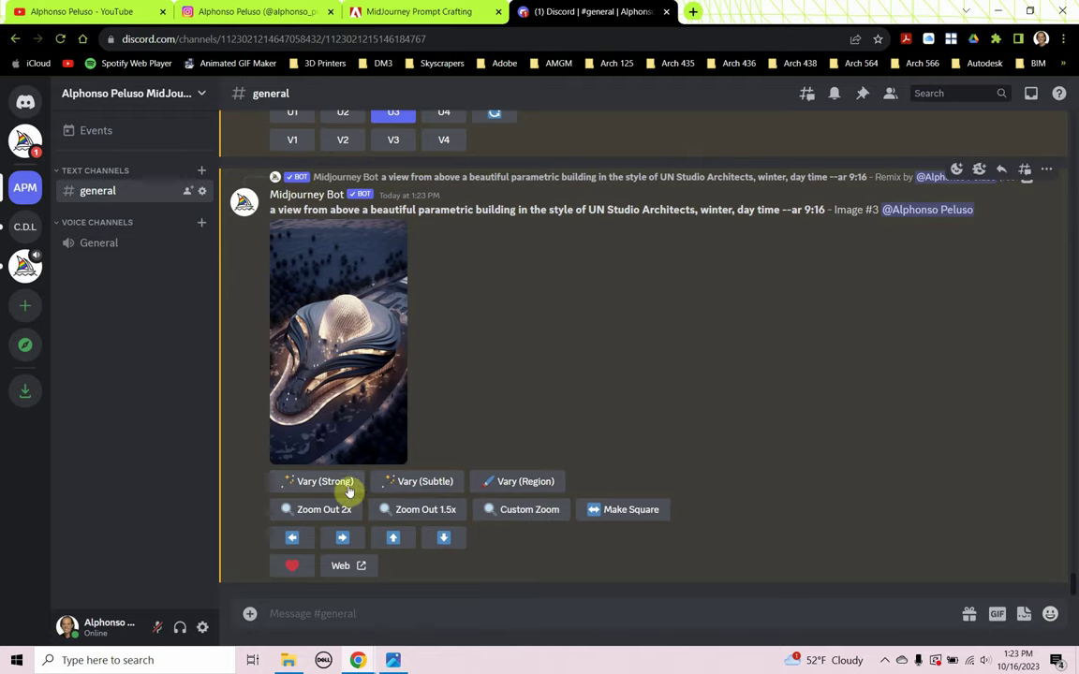
pyautogui.click(420, 494)
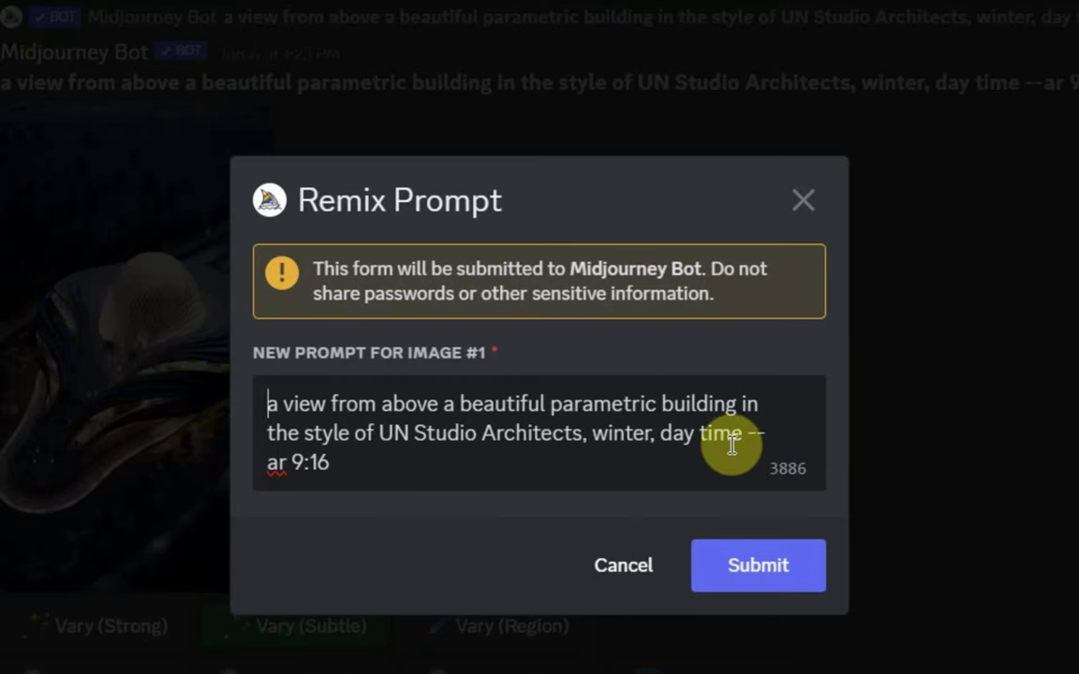
pyautogui.click(736, 446)
pyautogui.write(', cr')
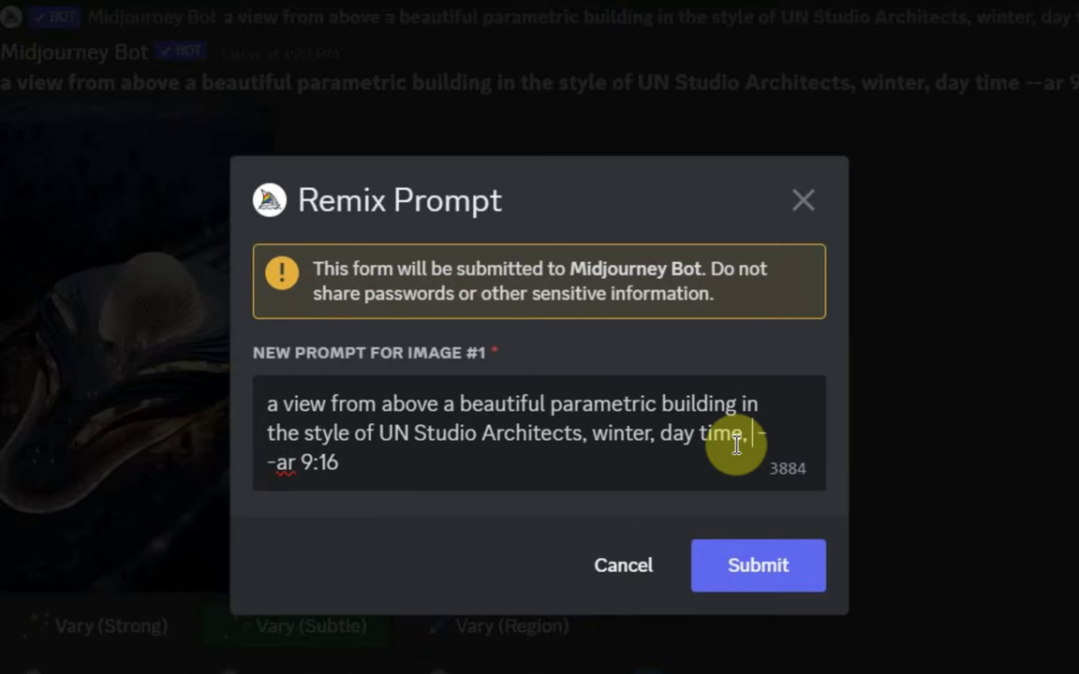
pyautogui.write('owds of ')
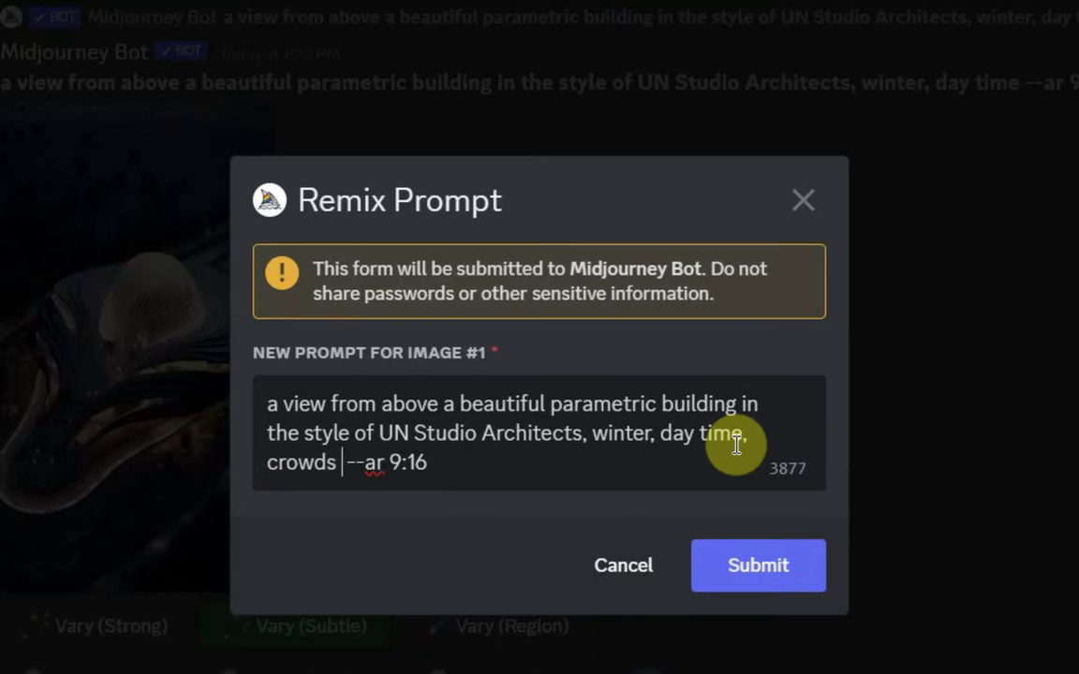
pyautogui.write('people')
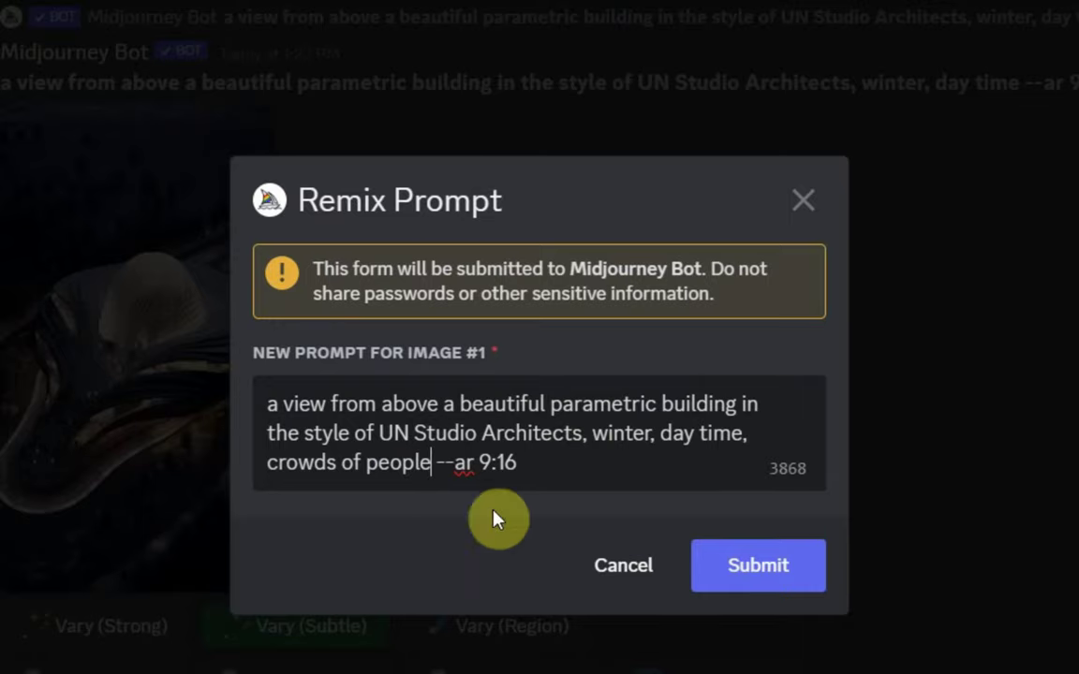
pyautogui.click(785, 579)
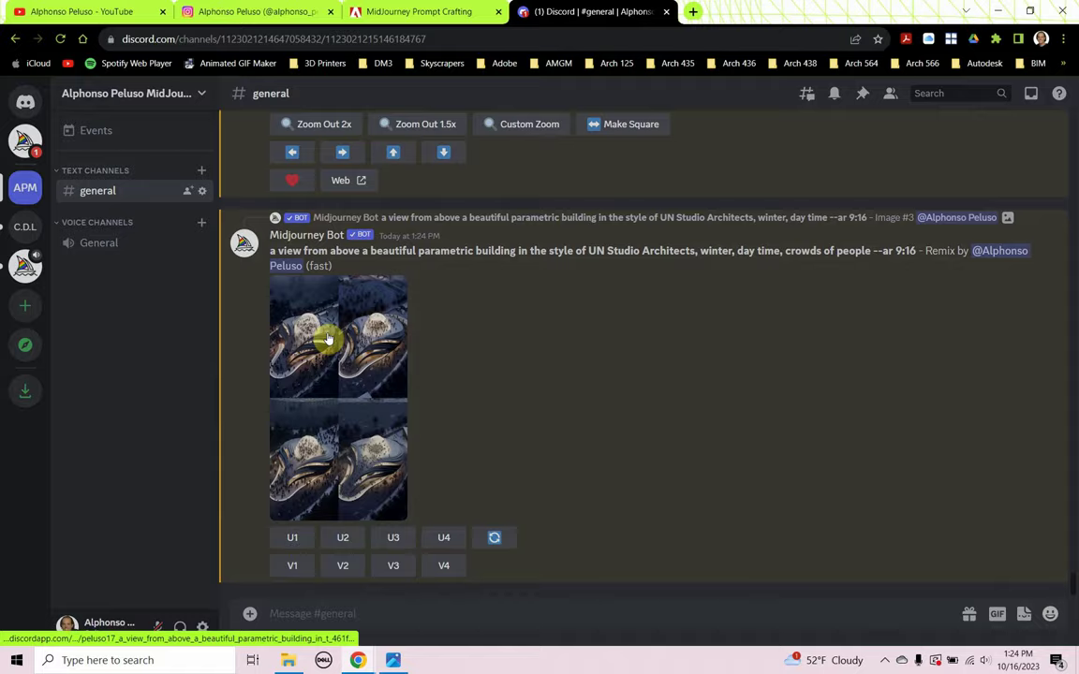
# - View the crowds of people variations grid at full size in a separate browser tab and return to the channel
pyautogui.click(328, 339)
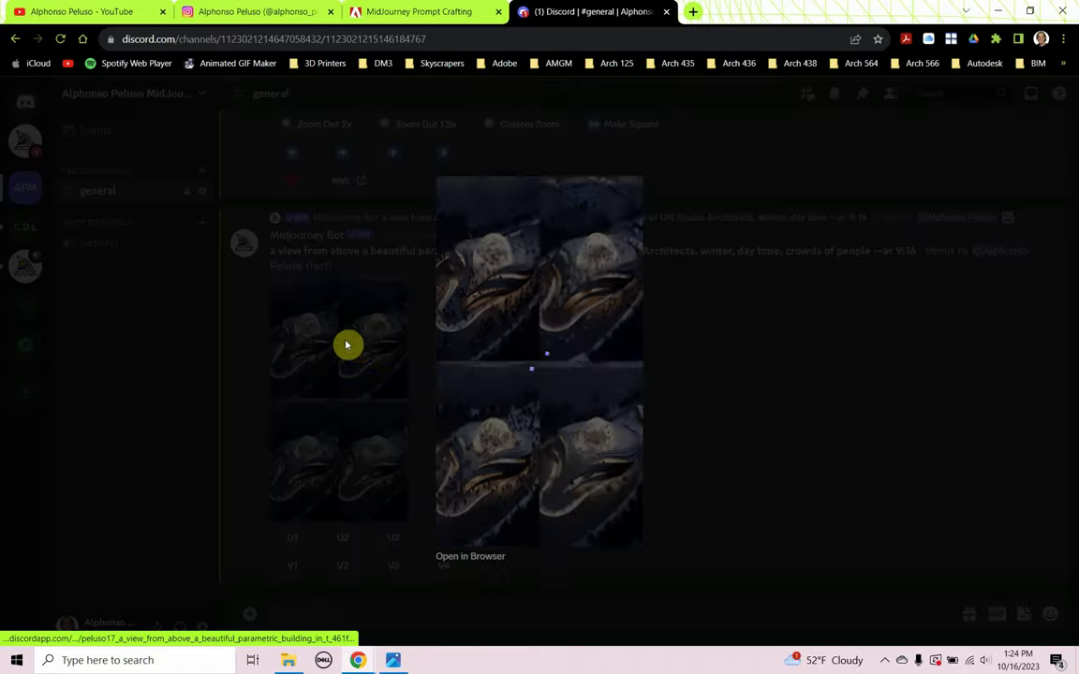
pyautogui.click(433, 374)
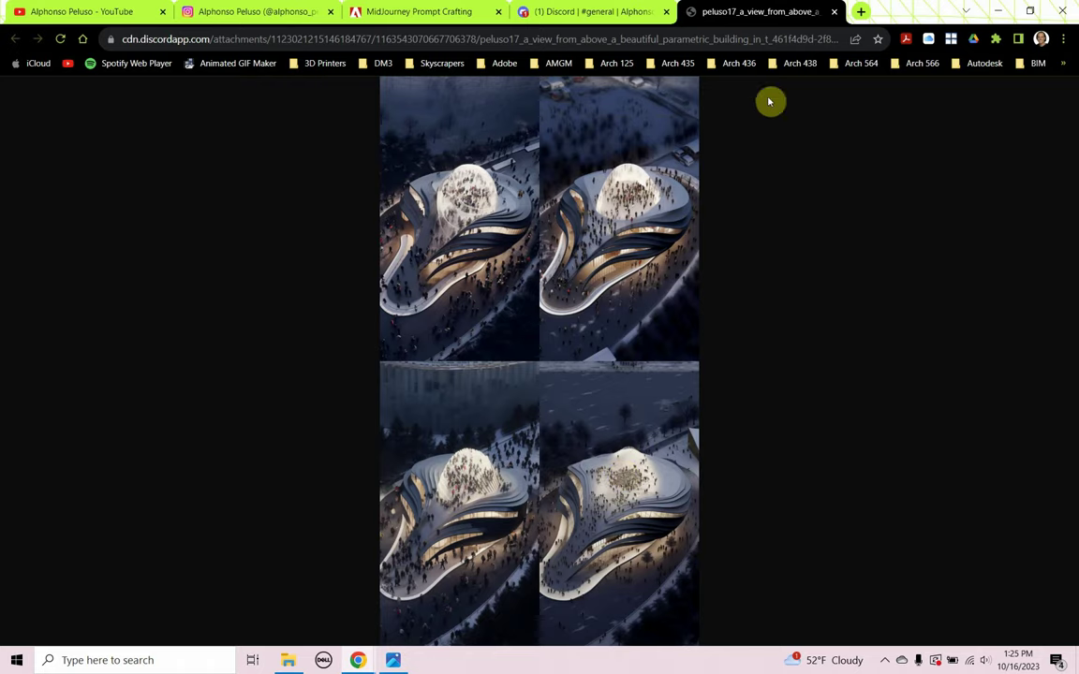
pyautogui.click(834, 16)
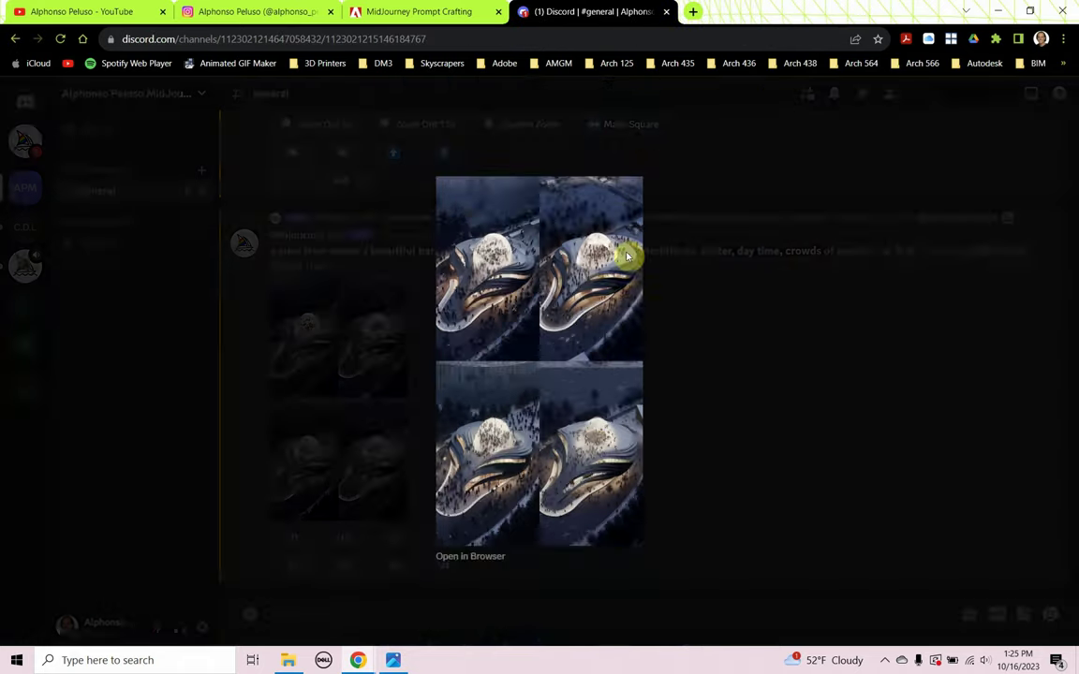
pyautogui.click(766, 385)
# - Upscale the first crowds image and add ", heaven" after "crowds of people" in the remix prompt for a subtle variation
pyautogui.click(292, 538)
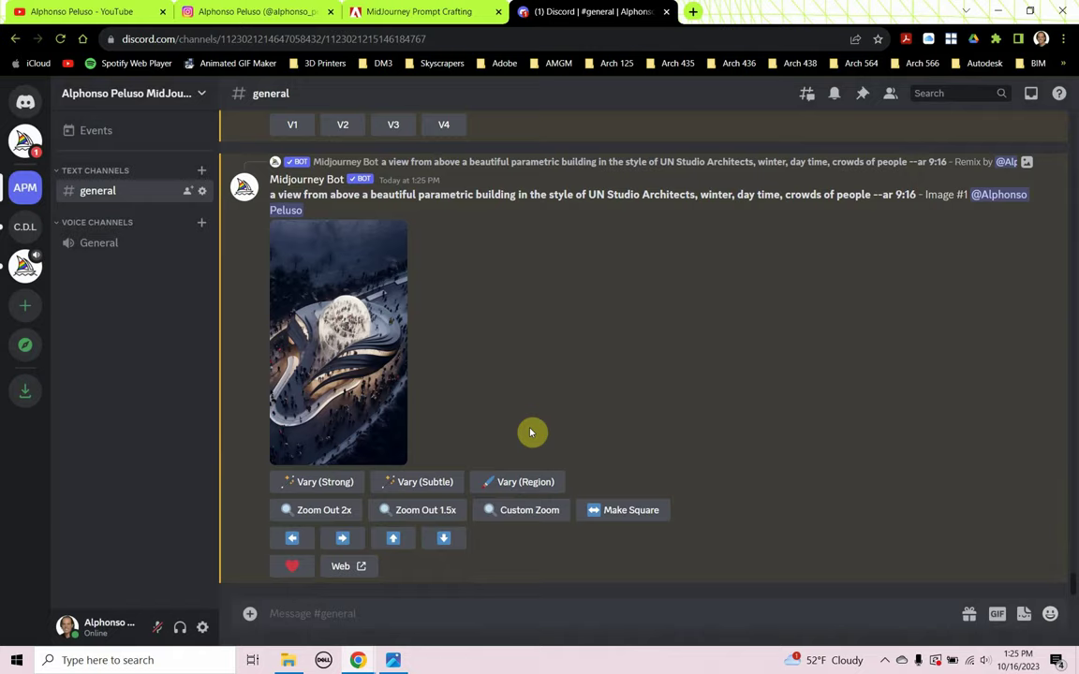
pyautogui.click(432, 485)
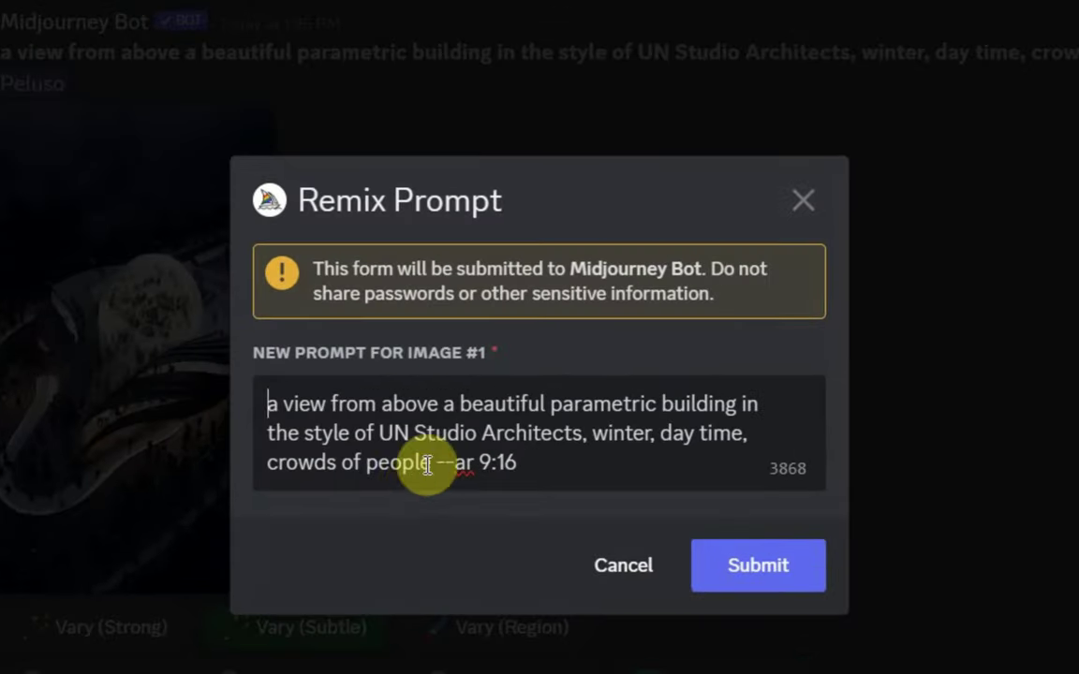
pyautogui.click(428, 466)
pyautogui.write(', ')
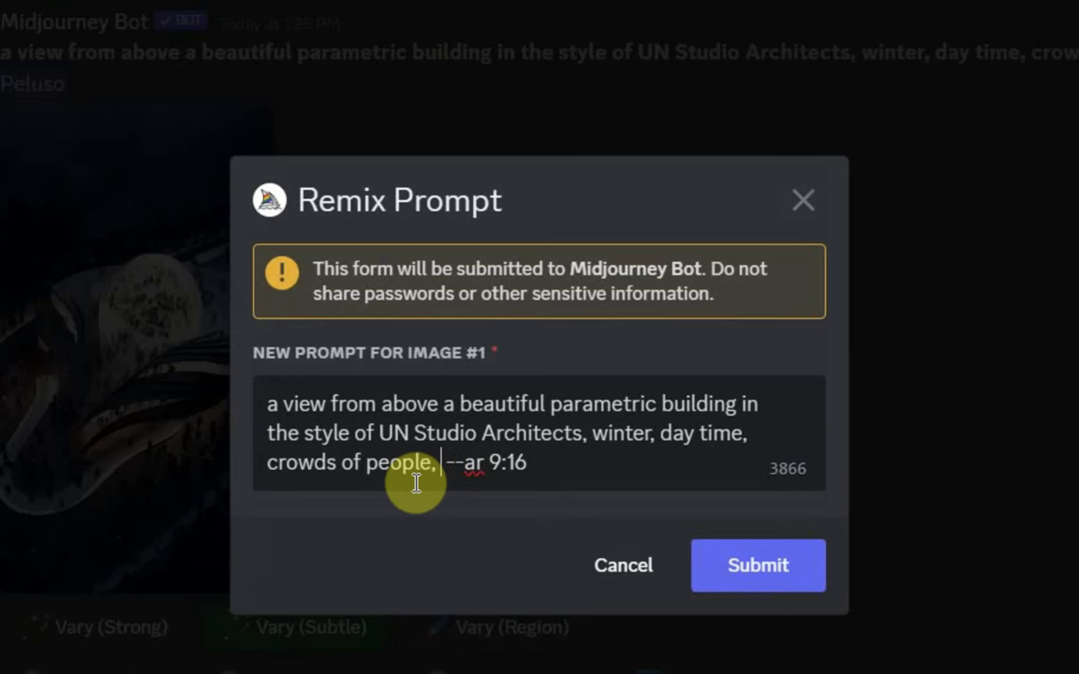
pyautogui.write('heven')
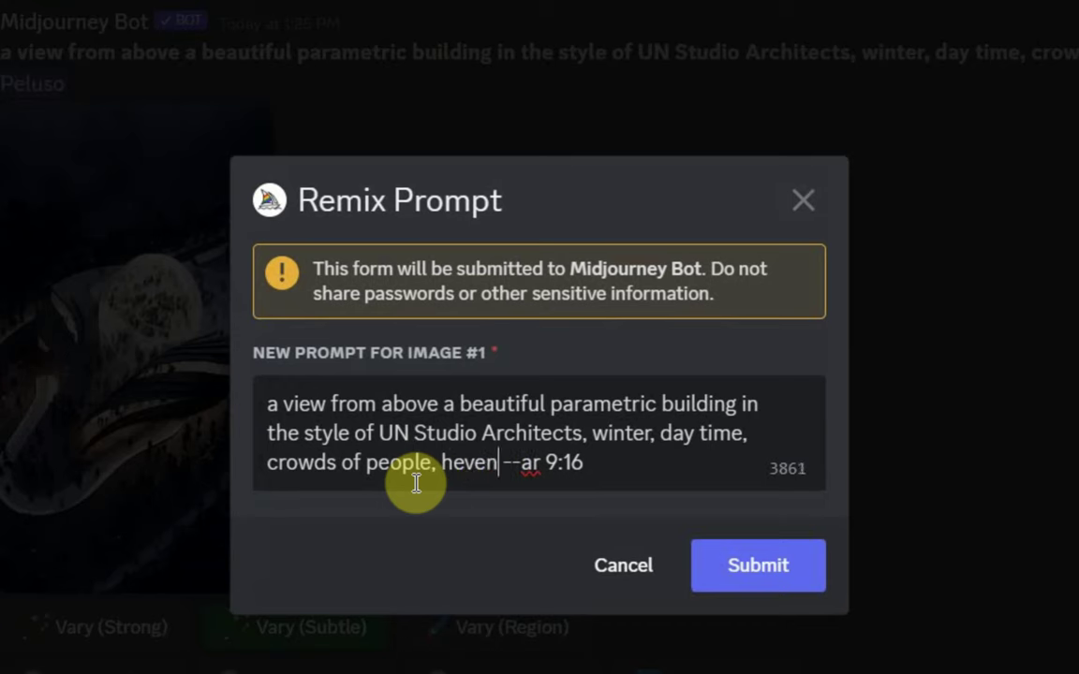
pyautogui.press('BackSpace')
pyautogui.press('BackSpace')
pyautogui.press('BackSpace')
pyautogui.press('BackSpace')
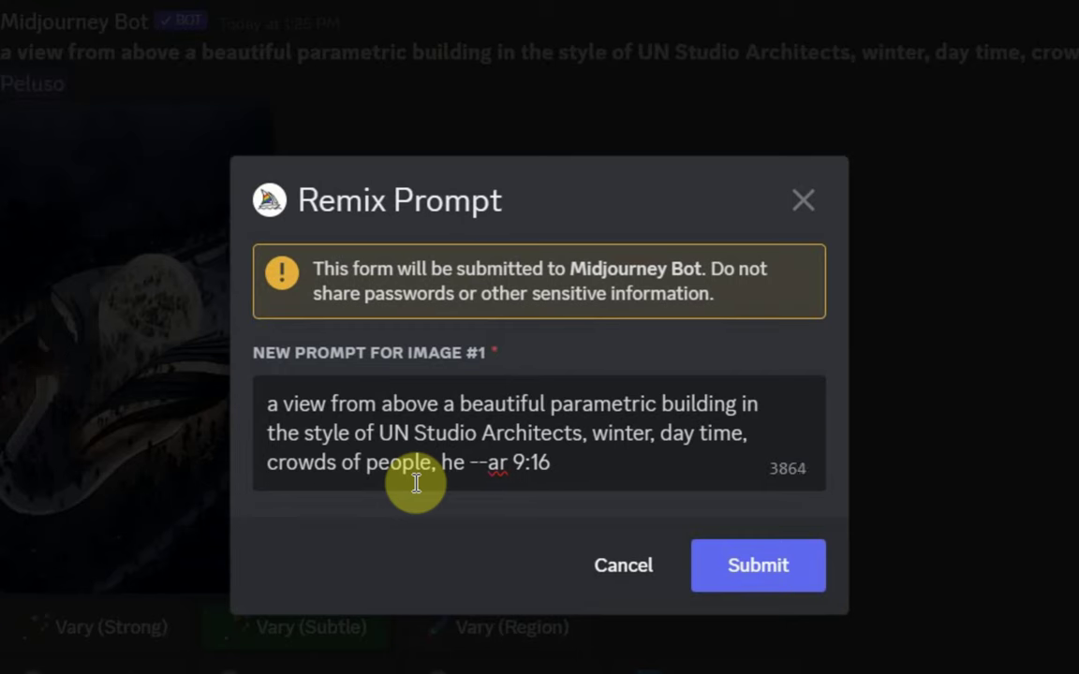
pyautogui.write('aven')
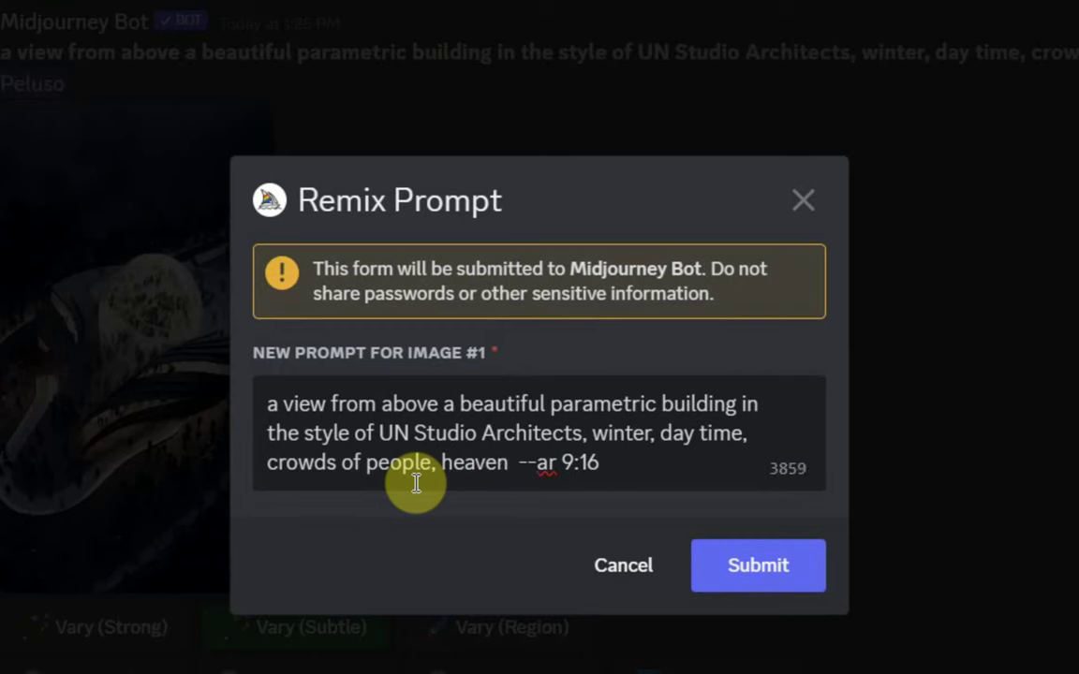
# - Expand "heaven" to "ethereal heaven like light" in the remix prompt and submit the subtle variation
pyautogui.press('Left')
pyautogui.press('Left')
pyautogui.press('Left')
pyautogui.press('Left')
pyautogui.press('Left')
pyautogui.press('Left')
pyautogui.press('Left')
pyautogui.write('ethe')
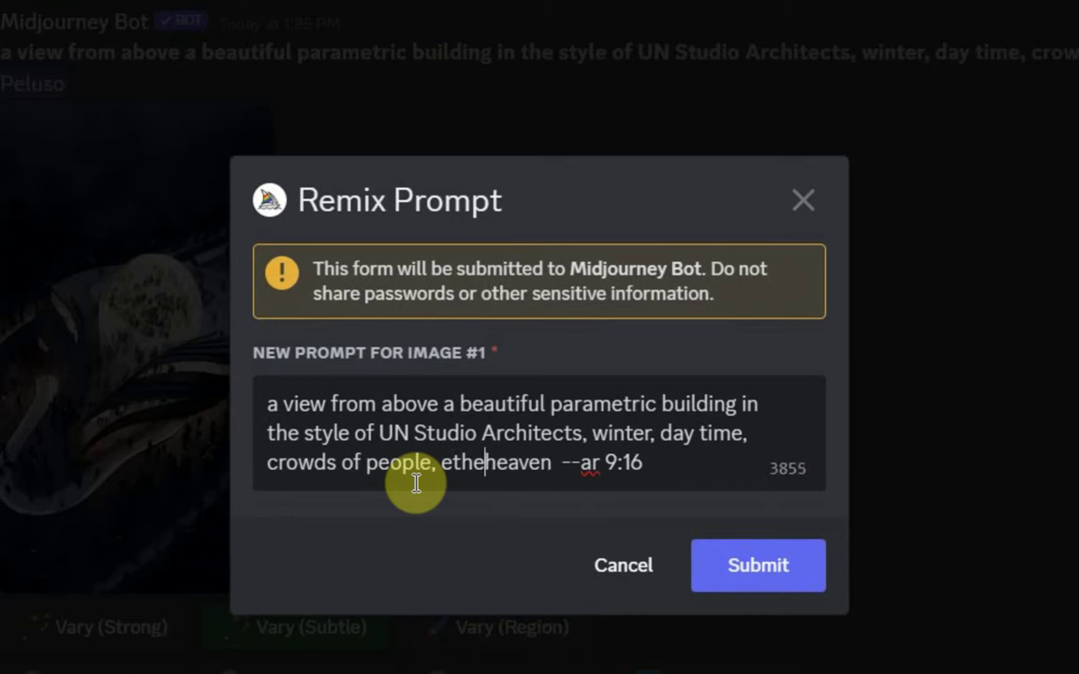
pyautogui.write('real')
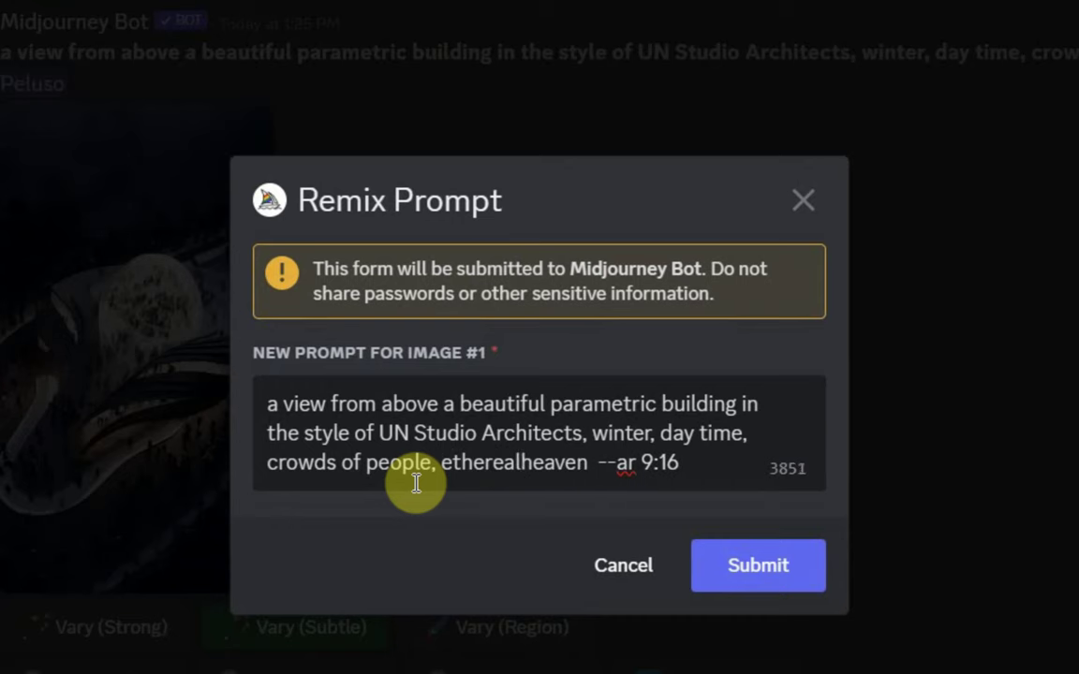
pyautogui.press('Right')
pyautogui.press('Right')
pyautogui.press('Right')
pyautogui.press('Right')
pyautogui.press('Right')
pyautogui.press('Right')
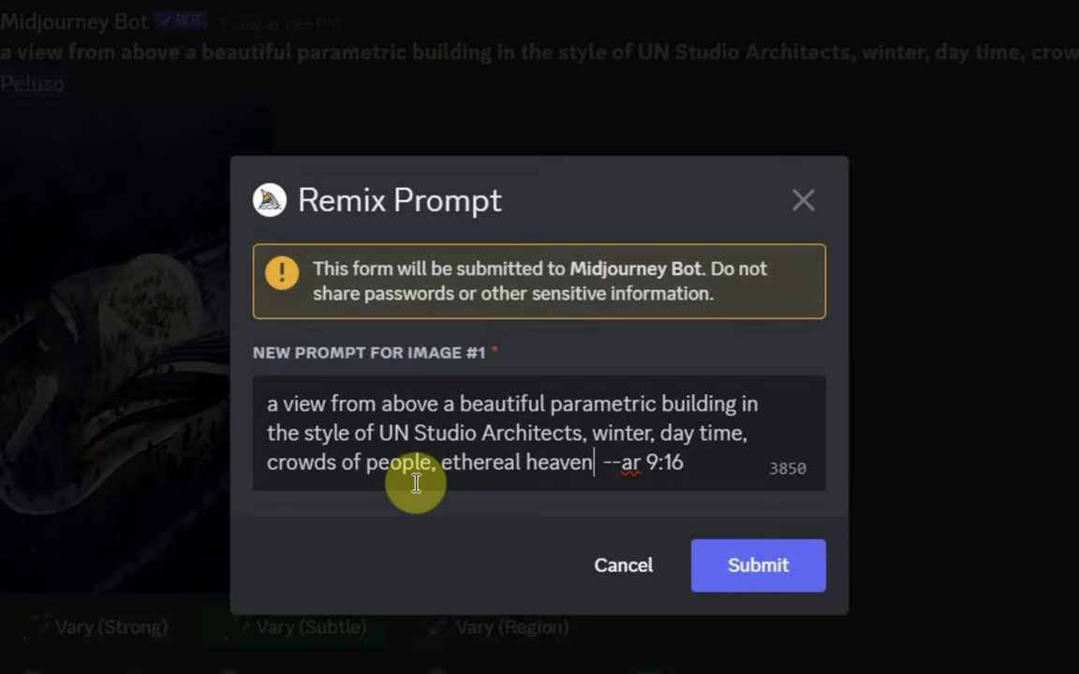
pyautogui.write('like  ')
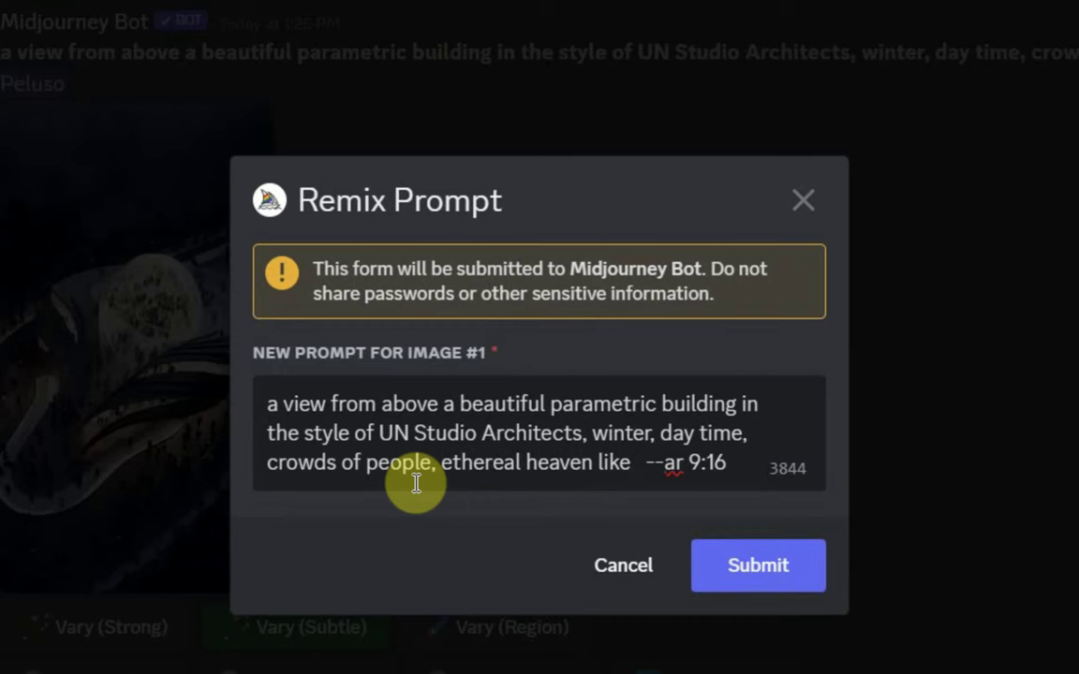
pyautogui.write('light')
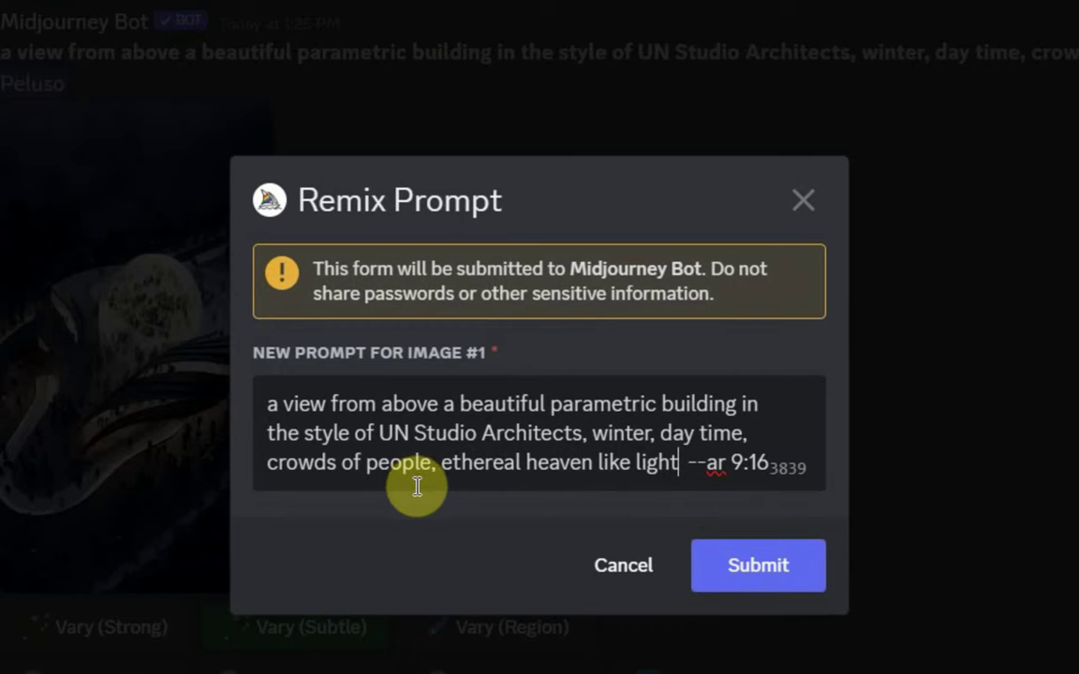
pyautogui.click(770, 582)
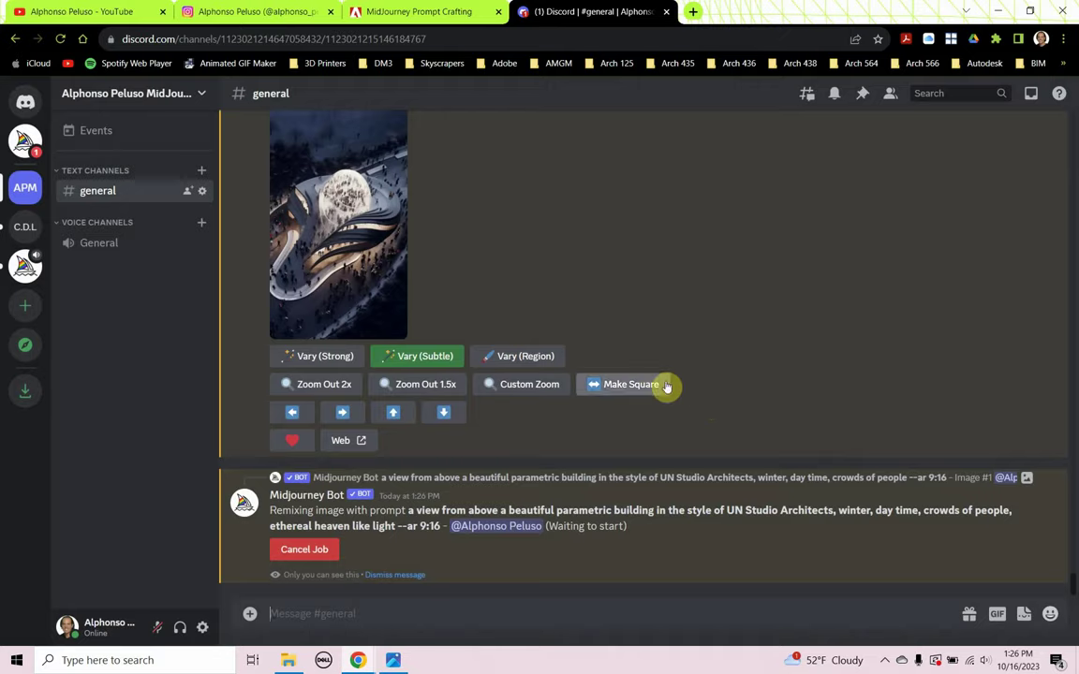
# - Review the Image Prompting slide in the MidJourney Prompt Crafting presentation and return to the Discord channel
pyautogui.click(412, 11)
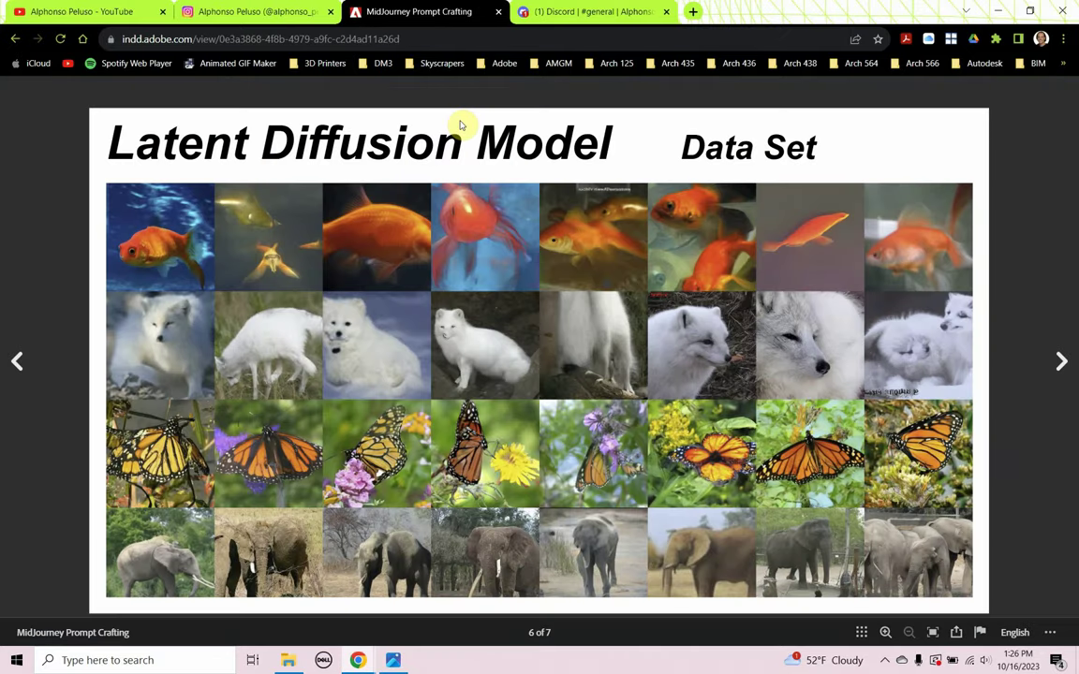
pyautogui.press('Right')
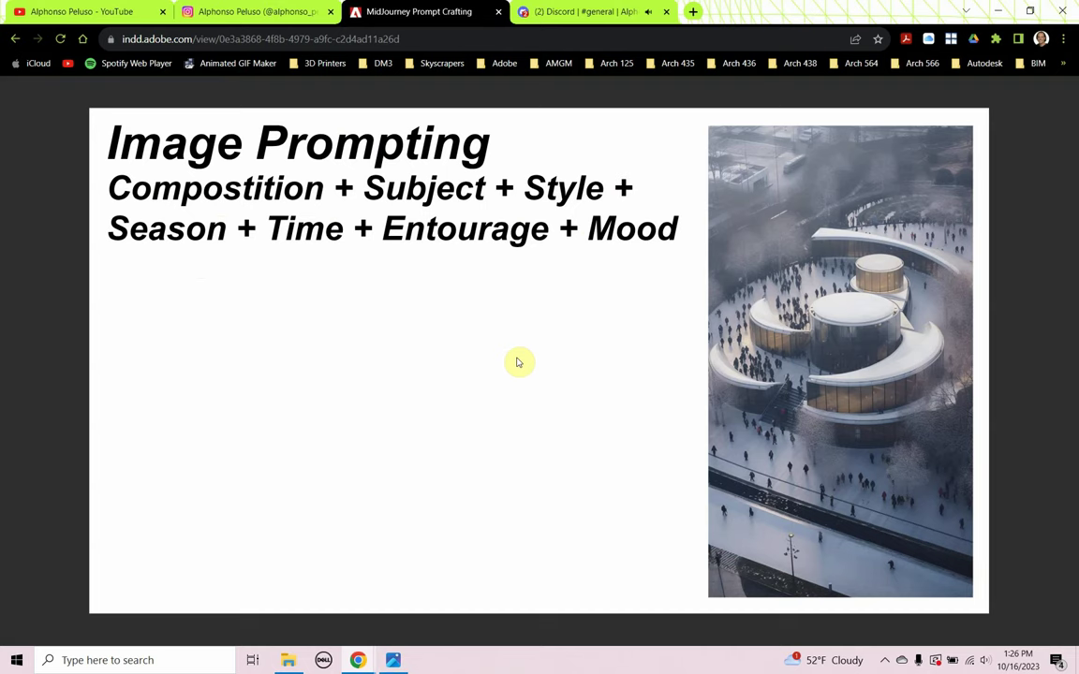
pyautogui.click(572, 13)
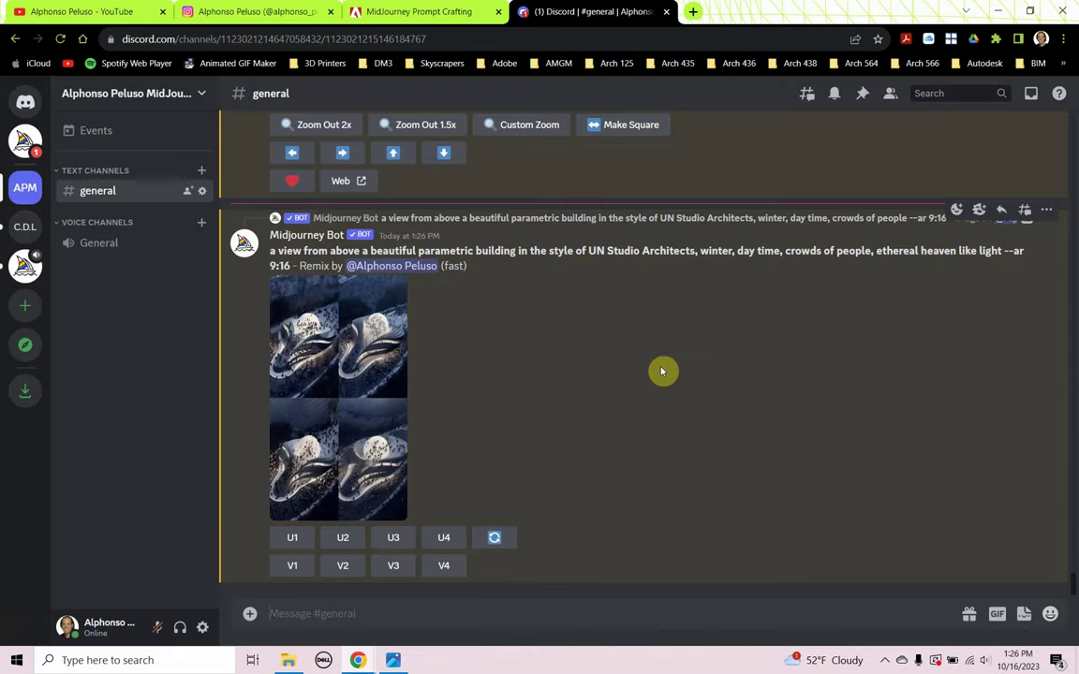
# - Compare the ethereal heaven like light variations with the upscaled crowds image, examining the new grid at full size in a separate browser tab
pyautogui.scroll(4, 641, 377)
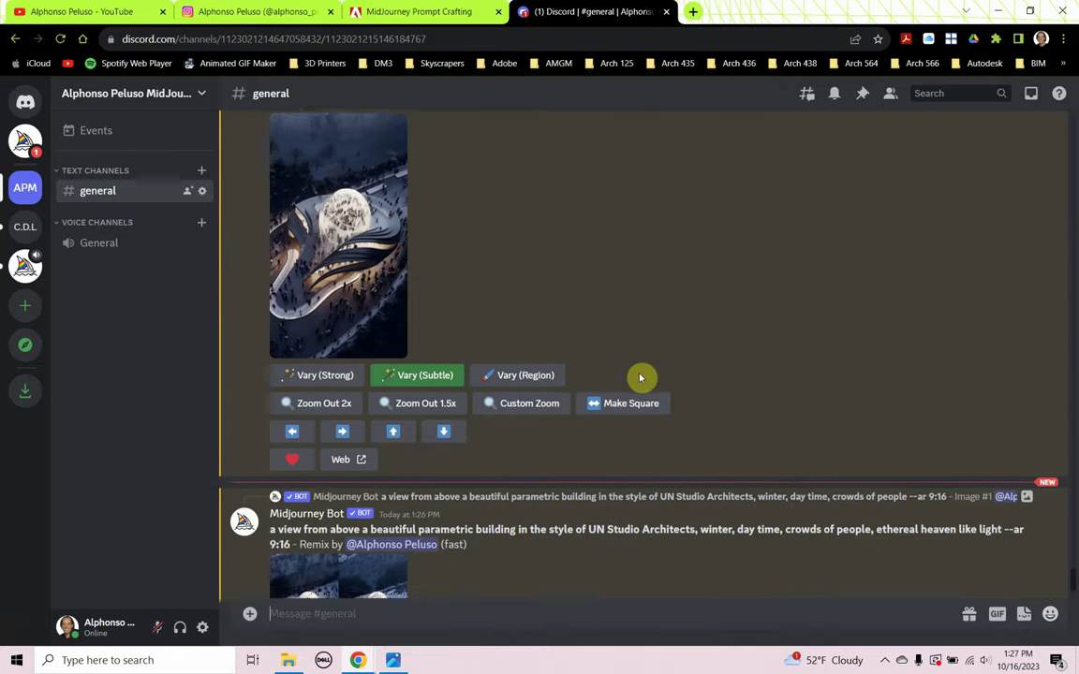
pyautogui.scroll(-4, 642, 378)
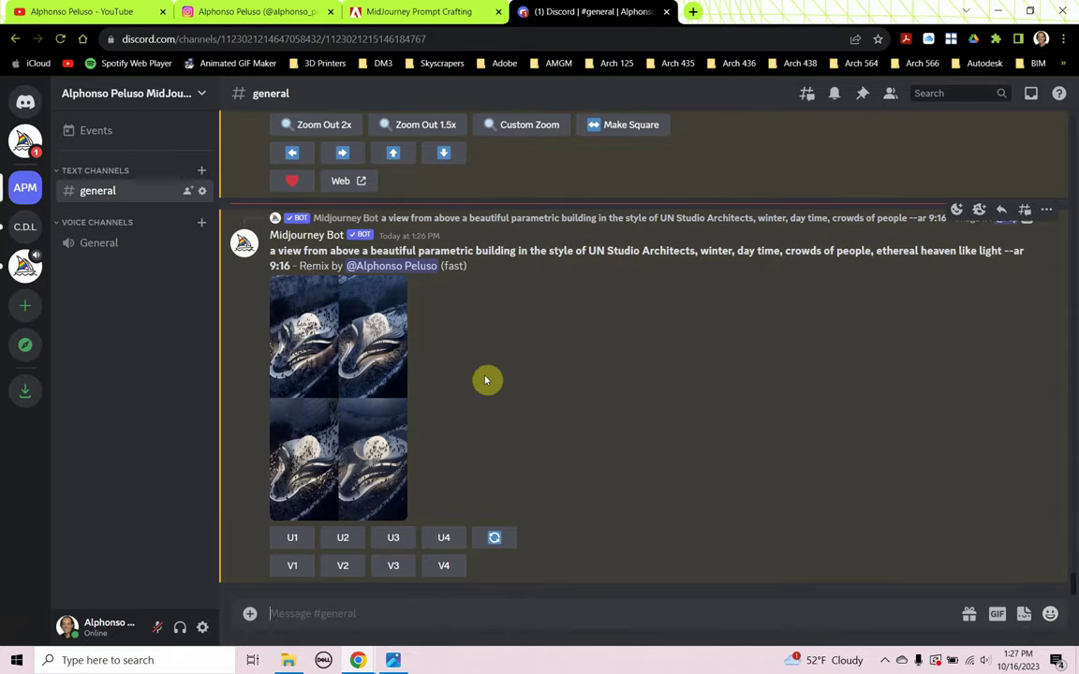
pyautogui.click(354, 353)
pyautogui.click(460, 363)
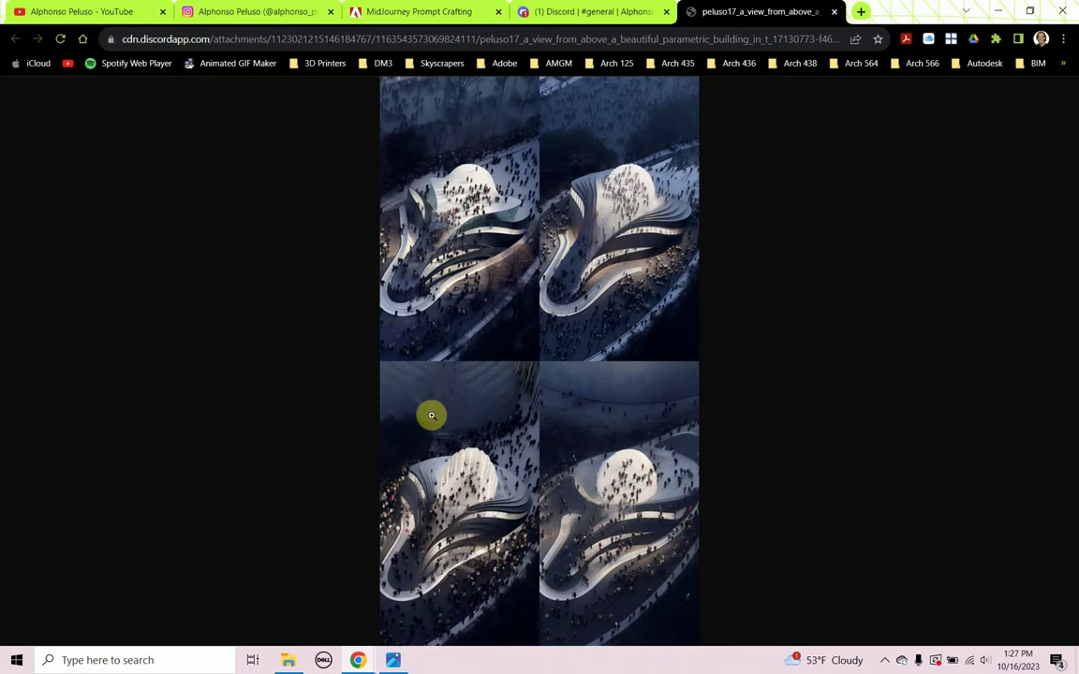
pyautogui.click(832, 12)
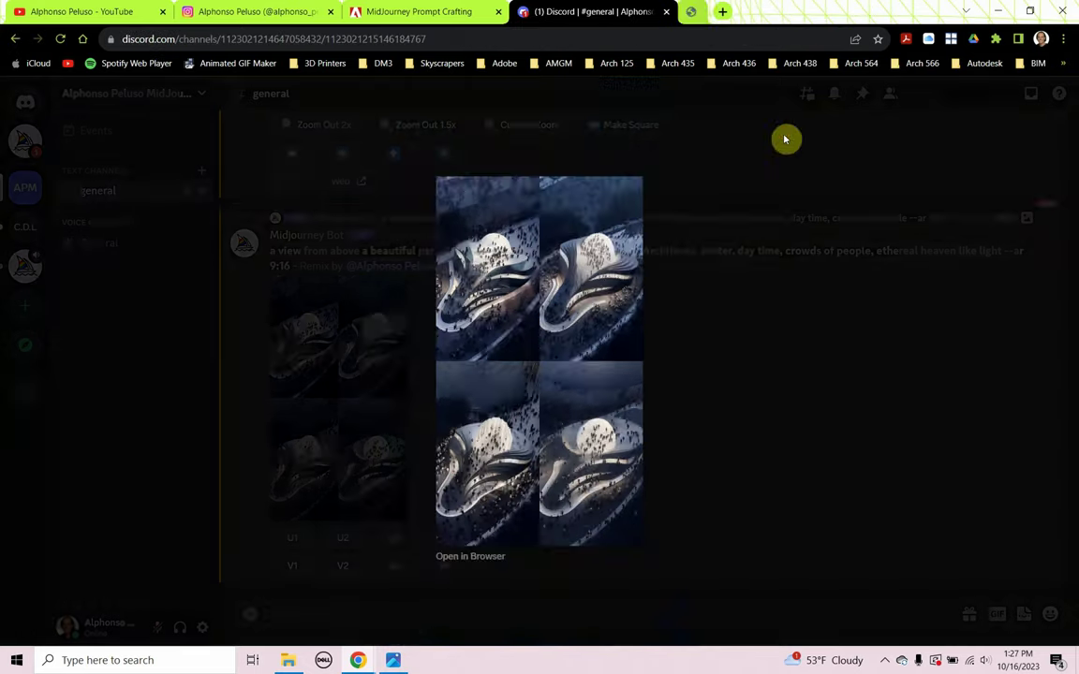
pyautogui.click(708, 381)
# - Upscale the first ethereal heaven like light image and open it at full size in a separate browser tab
pyautogui.click(309, 541)
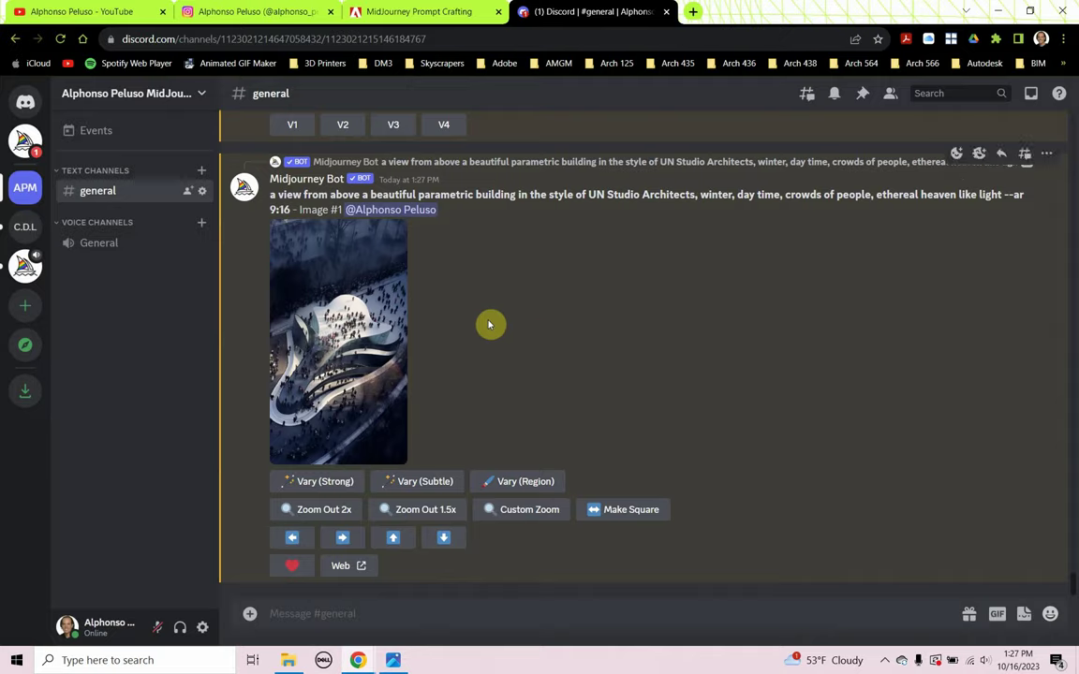
pyautogui.click(406, 339)
pyautogui.click(412, 338)
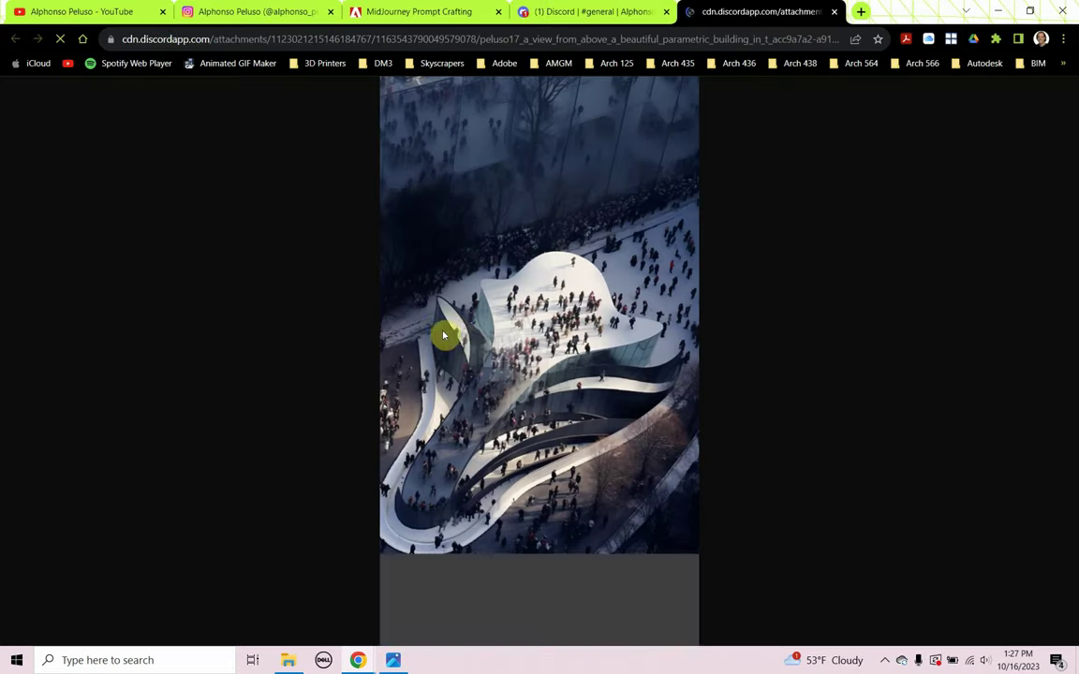